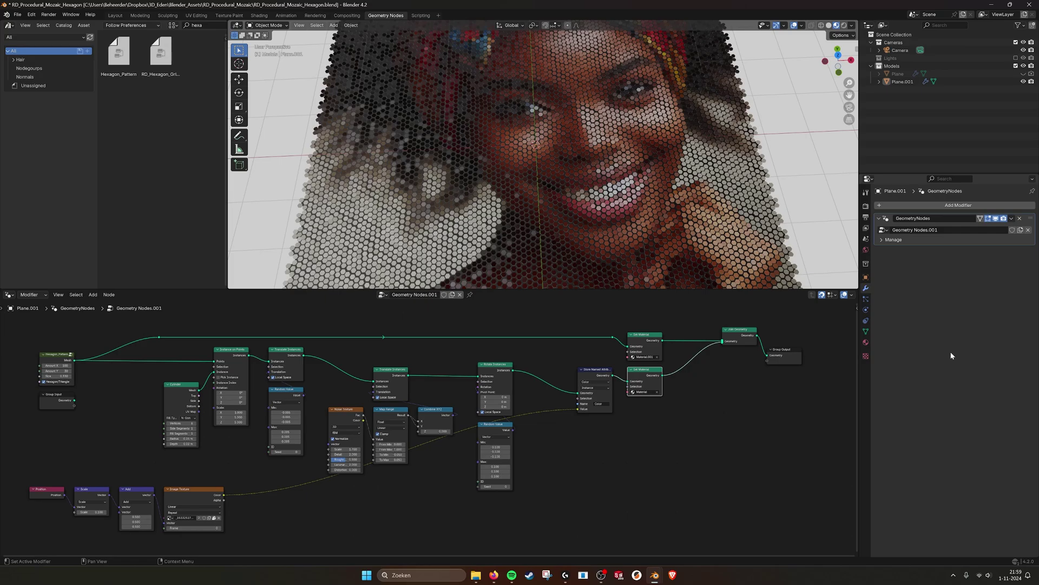
# Step: Examine the hexagon portrait mosaic from several angles and up close
pyautogui.scroll(1, 617, 168)
pyautogui.moveTo(620, 170); pyautogui.dragTo(587, 116, button='middle')
pyautogui.scroll(4, 590, 155)
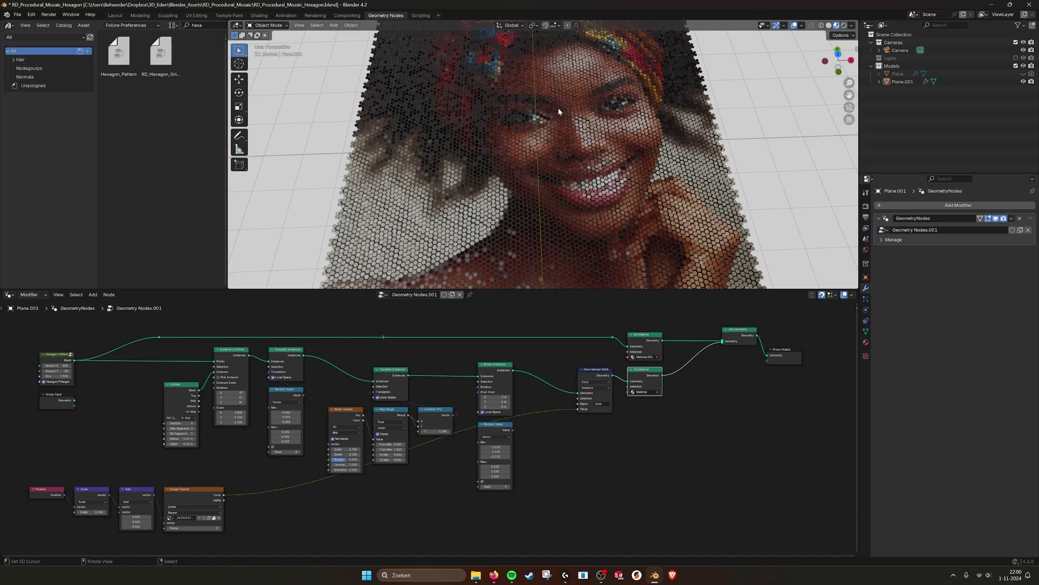
pyautogui.moveTo(558, 112); pyautogui.dragTo(570, 167, button='middle')
pyautogui.scroll(5, 566, 188)
# Step: Open the Hexagon_Pattern node group in an enlarged node editor and examine its node chain through to the Group Output
pyautogui.moveTo(122, 334); pyautogui.dragTo(433, 344, button='middle')
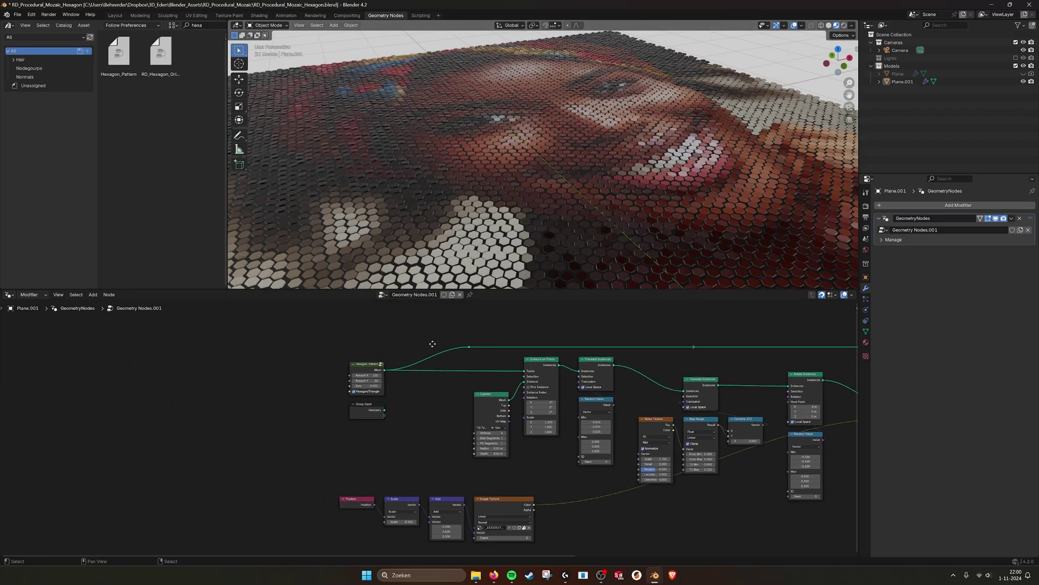
pyautogui.scroll(3, 433, 344)
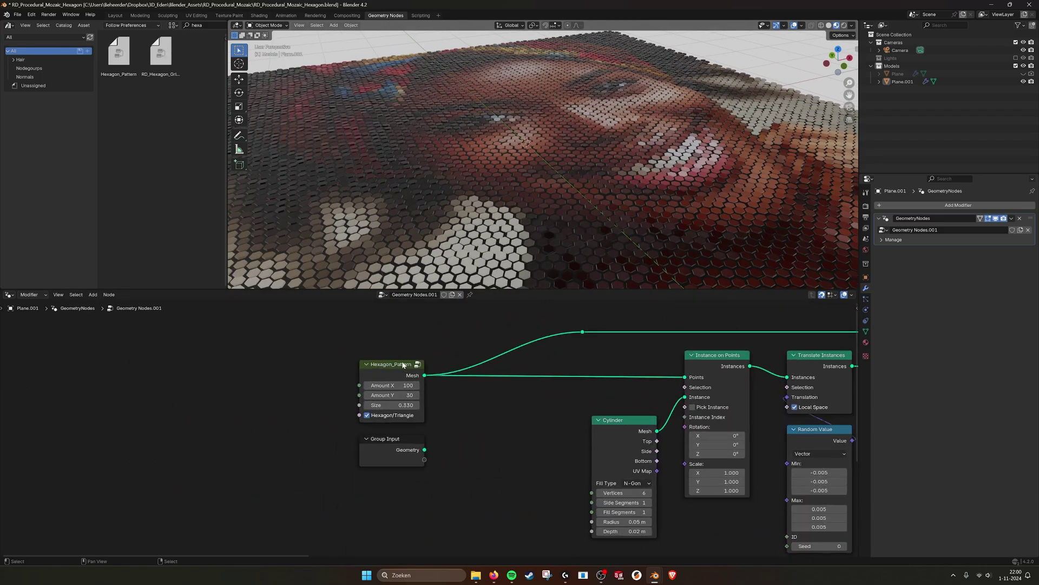
pyautogui.click(417, 364)
pyautogui.scroll(-4, 417, 363)
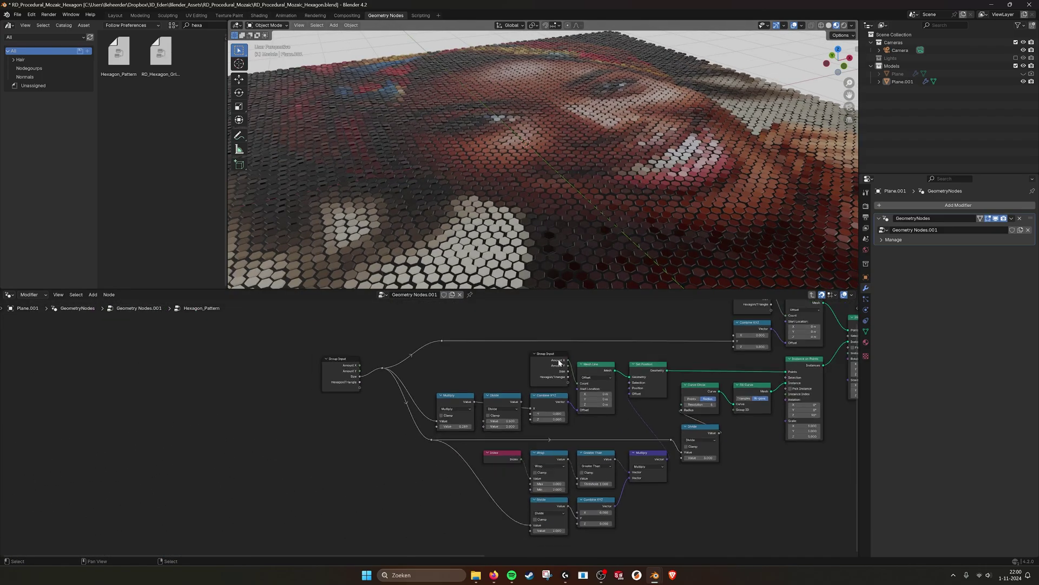
pyautogui.moveTo(559, 361); pyautogui.dragTo(453, 372, button='middle')
pyautogui.moveTo(698, 290); pyautogui.dragTo(699, 190)
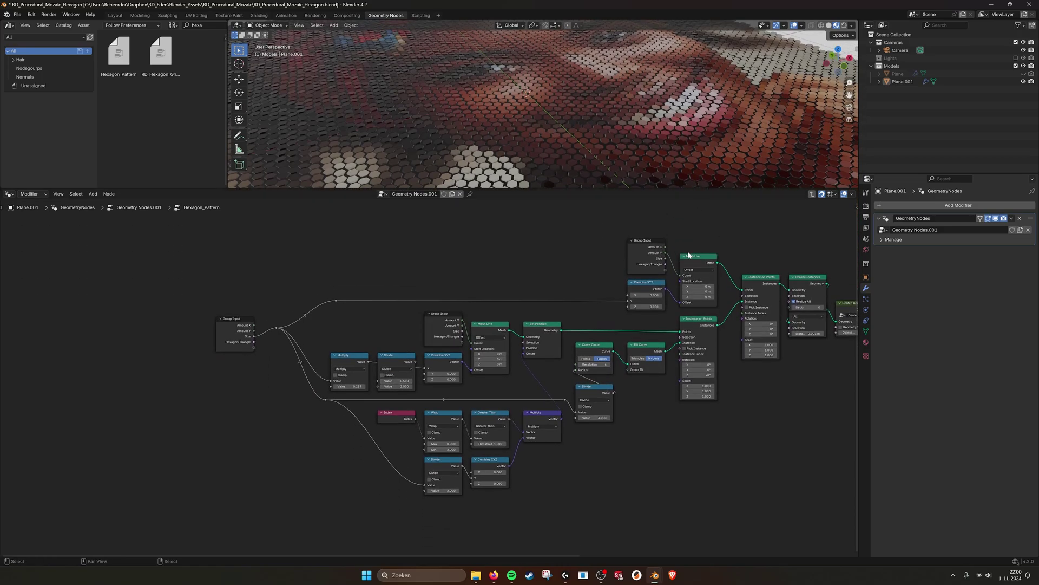
pyautogui.moveTo(698, 291); pyautogui.dragTo(600, 301, button='middle')
pyautogui.scroll(1, 600, 302)
pyautogui.moveTo(343, 288); pyautogui.dragTo(358, 293, button='middle')
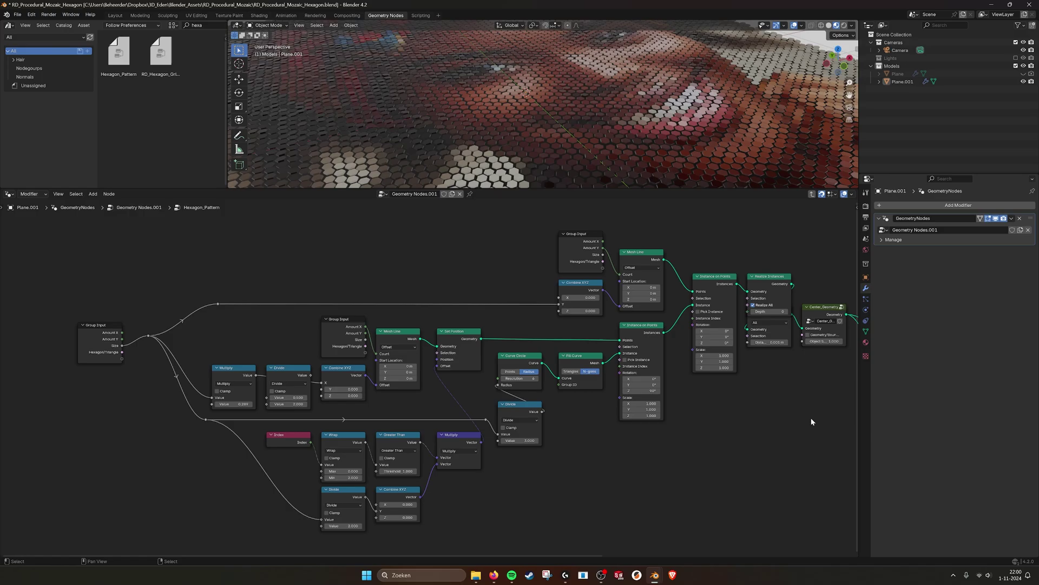
pyautogui.moveTo(822, 408); pyautogui.dragTo(340, 421, button='middle')
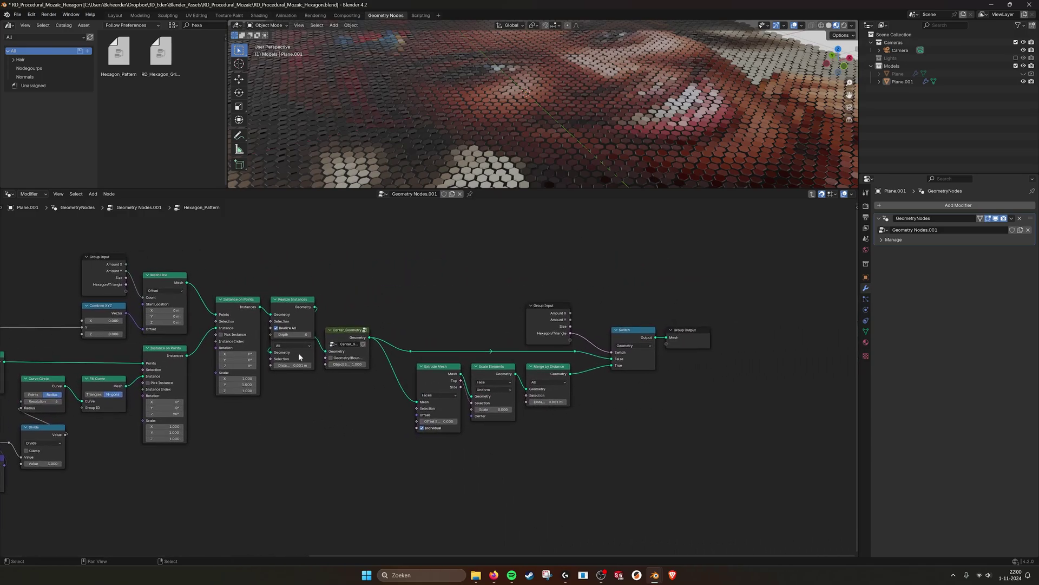
# Step: Move the Merge by Distance node clear of Realize Instances and exit the Hexagon_Pattern group
pyautogui.moveTo(298, 353); pyautogui.dragTo(298, 371)
pyautogui.moveTo(632, 348); pyautogui.dragTo(625, 348, button='middle')
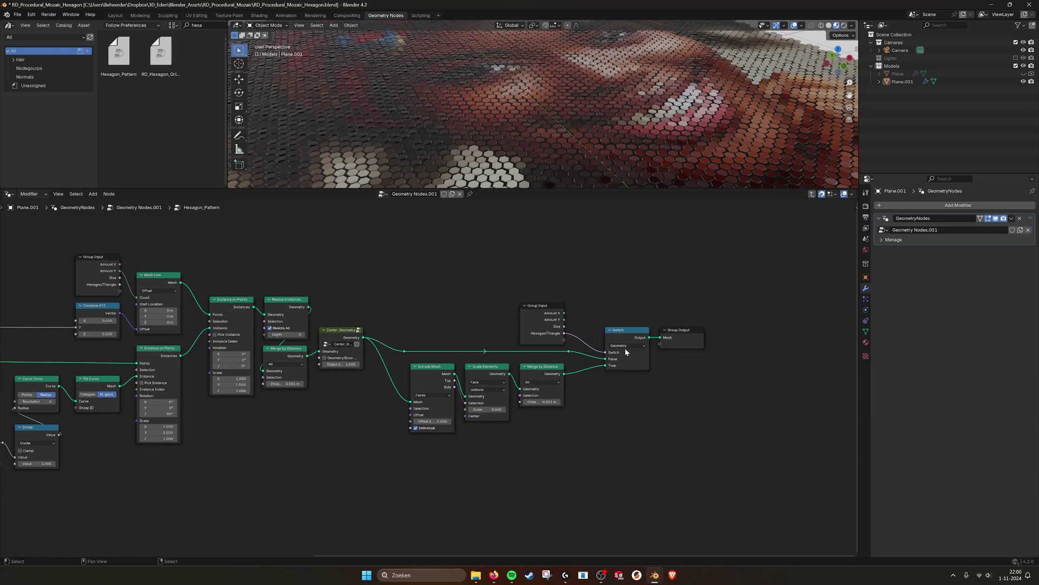
pyautogui.click(813, 194)
# Step: Examine the Hexagon_Pattern, Instance on Points and Cylinder nodes that generate the hexagon tiles
pyautogui.scroll(2, 420, 348)
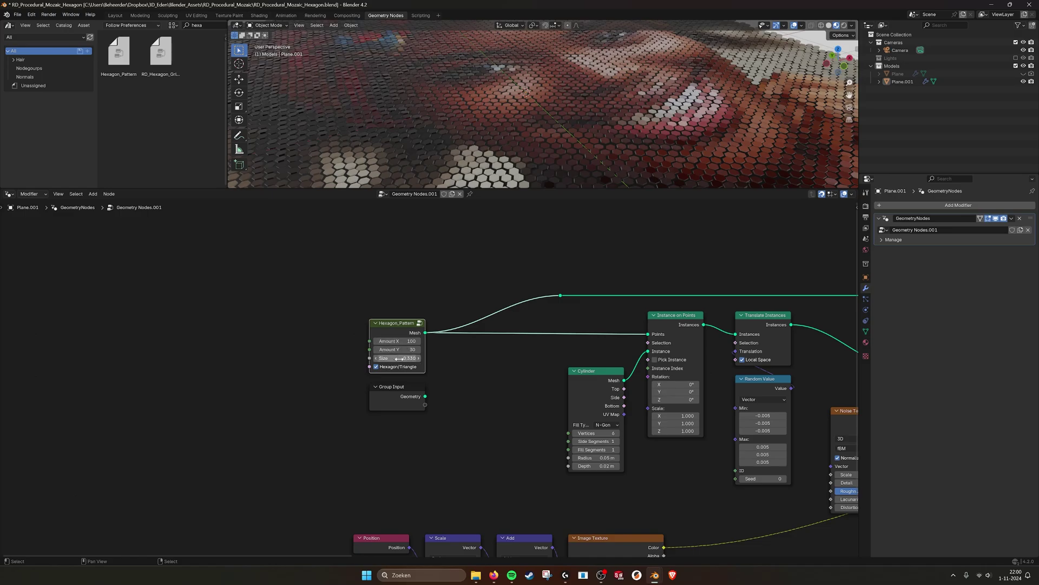
pyautogui.moveTo(525, 374); pyautogui.dragTo(441, 379, button='middle')
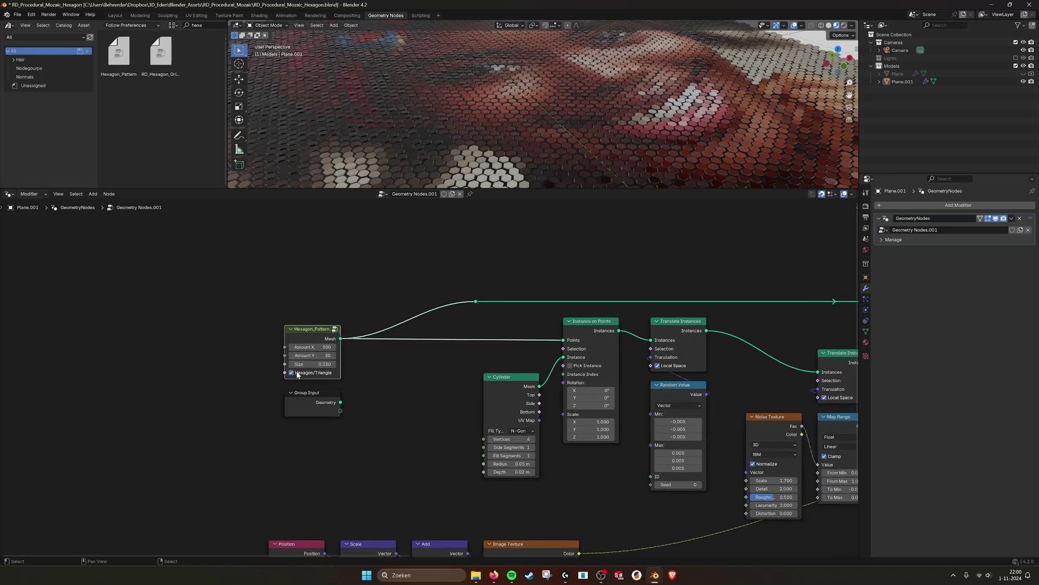
pyautogui.moveTo(531, 371); pyautogui.dragTo(390, 374, button='middle')
pyautogui.scroll(-2, 412, 367)
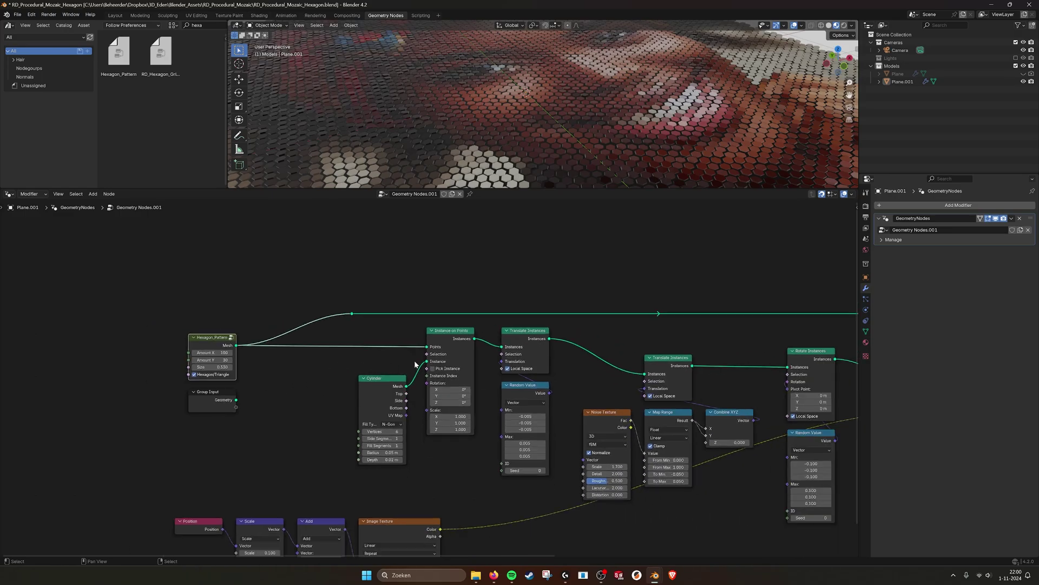
pyautogui.click(450, 332)
pyautogui.scroll(1, 524, 357)
pyautogui.moveTo(524, 357); pyautogui.dragTo(482, 355, button='middle')
pyautogui.scroll(2, 414, 356)
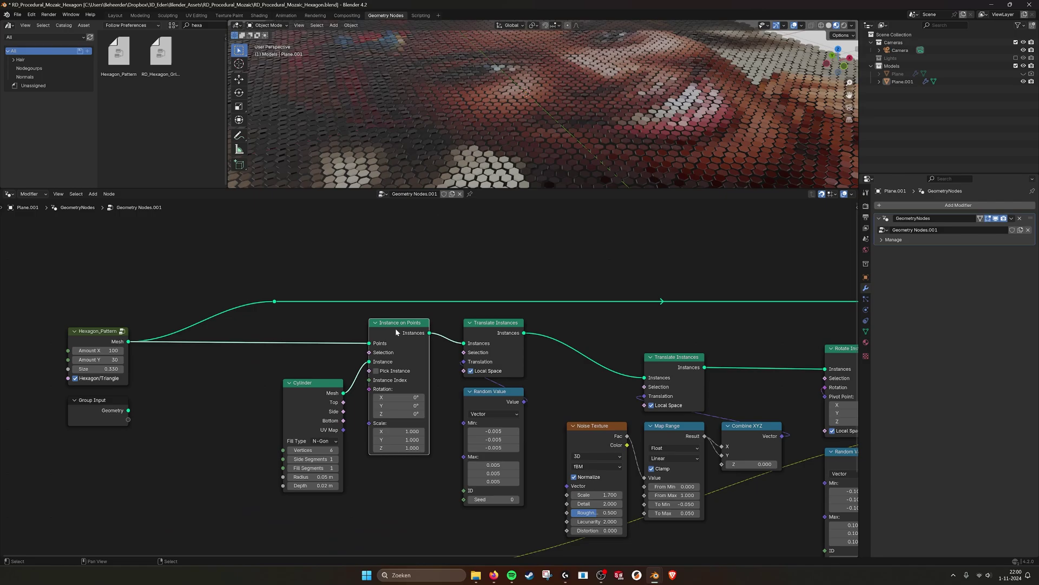
pyautogui.click(318, 388)
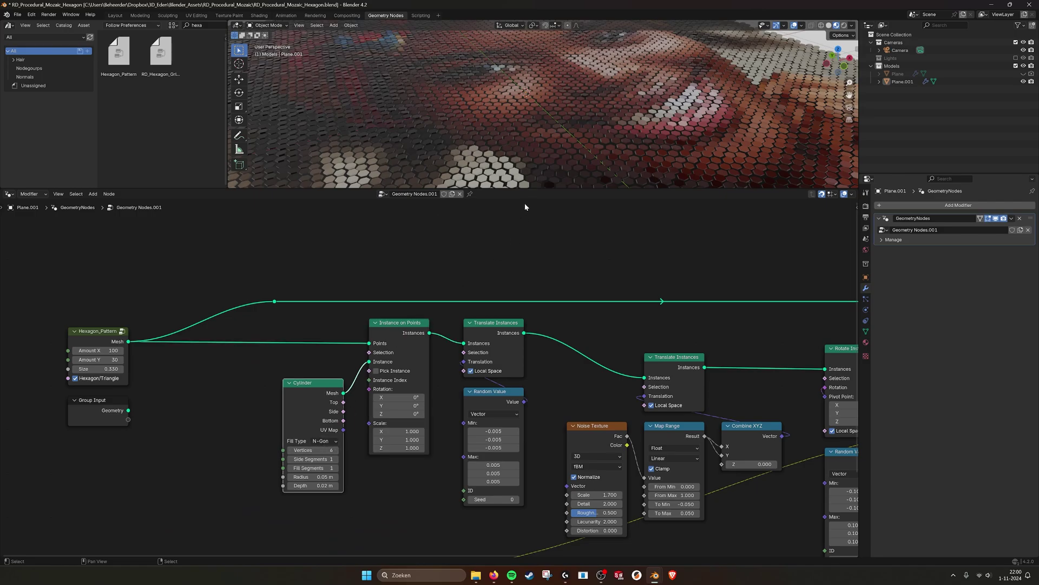
# Step: Enlarge the 3D viewport against the node editor so that more of the mosaic is in view
pyautogui.moveTo(528, 178); pyautogui.dragTo(539, 155, button='middle')
pyautogui.moveTo(562, 188); pyautogui.dragTo(563, 309)
pyautogui.moveTo(642, 375); pyautogui.dragTo(588, 380, button='middle')
# Step: Mute the first Translate Instances node to compare the mosaic without its random offset, and unmute it
pyautogui.click(451, 332)
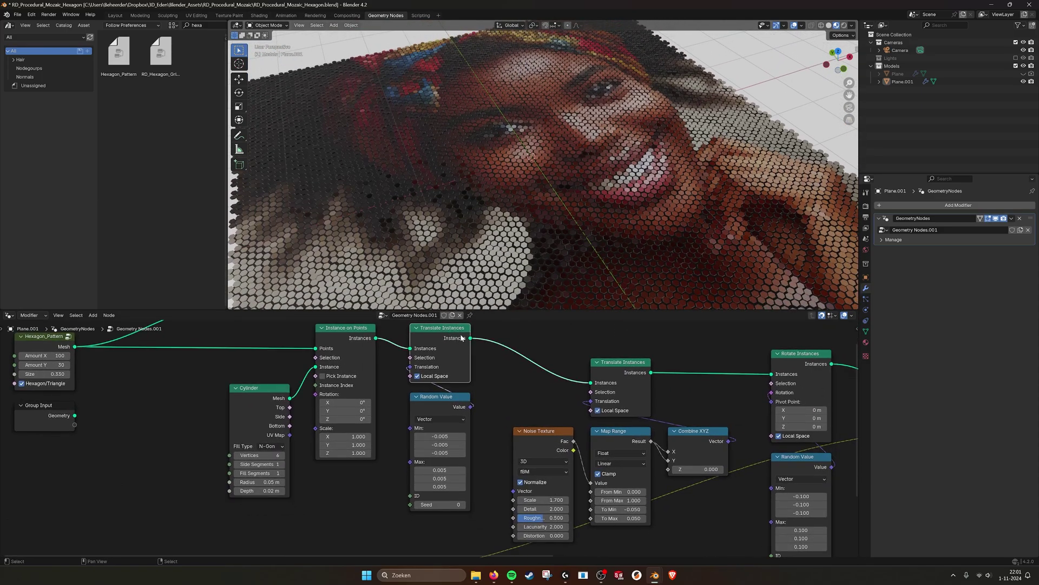
pyautogui.moveTo(485, 347); pyautogui.dragTo(489, 351, button='middle')
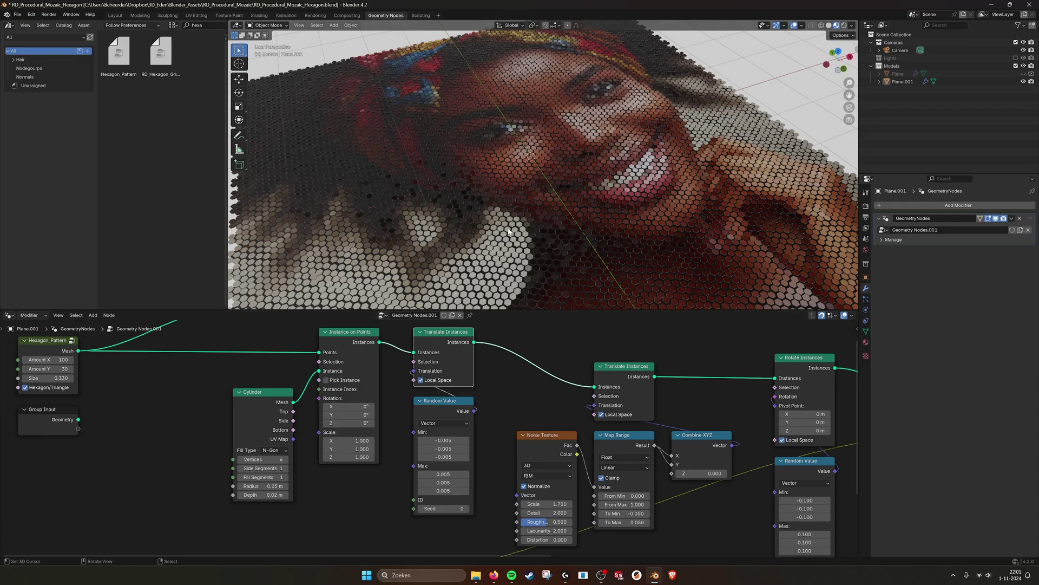
pyautogui.press('m')
pyautogui.press('m')
pyautogui.moveTo(607, 260); pyautogui.dragTo(563, 290, button='middle')
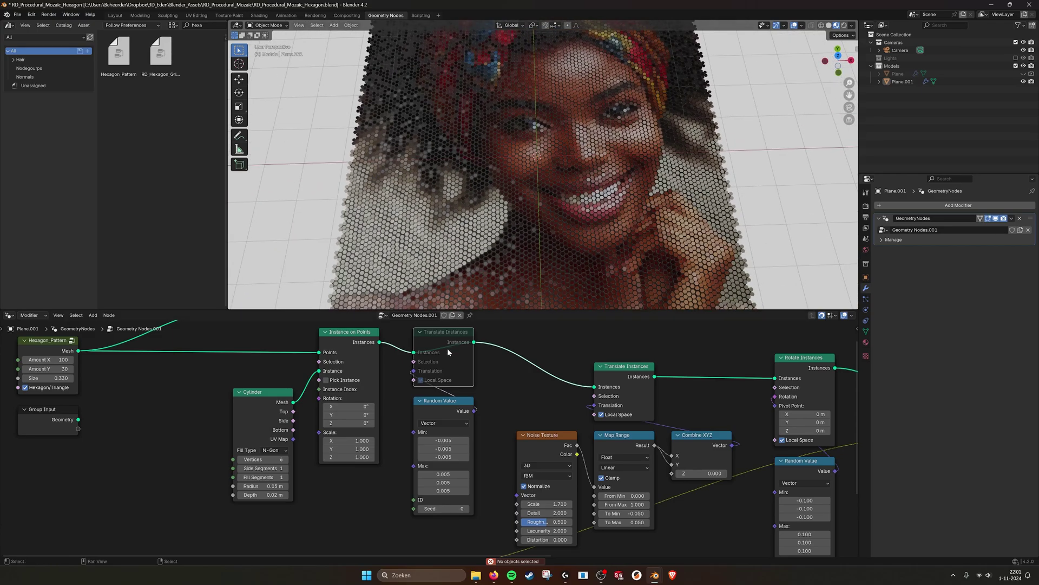
pyautogui.press('m')
pyautogui.moveTo(547, 255); pyautogui.dragTo(449, 223, button='middle')
# Step: Mute the noise-driven Translate Instances node to compare the mosaic without its height variation, and unmute it
pyautogui.scroll(-2, 492, 232)
pyautogui.moveTo(621, 387); pyautogui.dragTo(515, 382, button='middle')
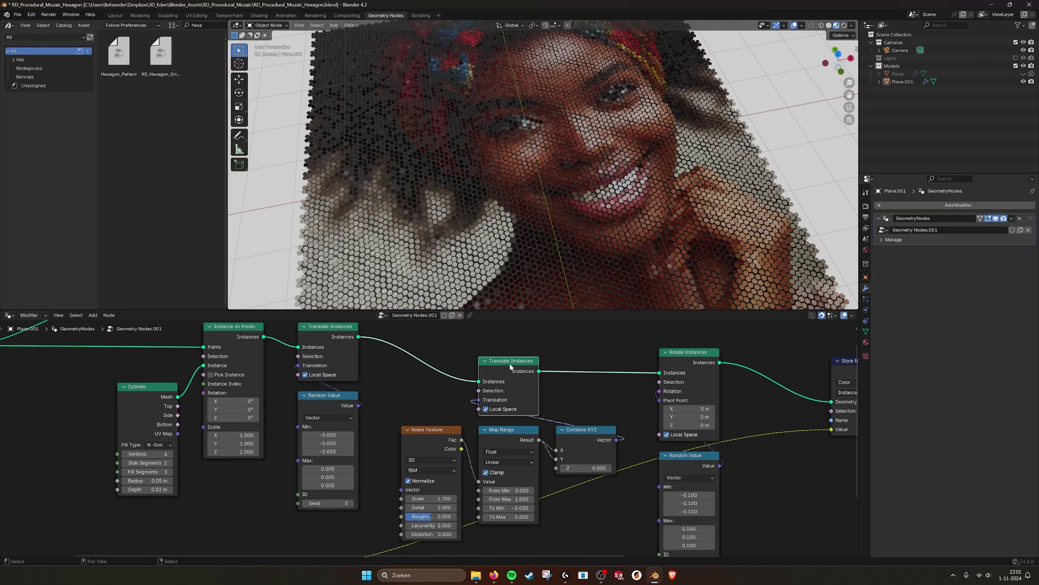
pyautogui.press('m')
pyautogui.moveTo(570, 197); pyautogui.dragTo(559, 215, button='middle')
pyautogui.scroll(2, 504, 232)
pyautogui.press('m')
# Step: Mute the Rotate Instances node to compare the tiles without random tilting, and unmute it
pyautogui.moveTo(614, 362); pyautogui.dragTo(528, 358, button='middle')
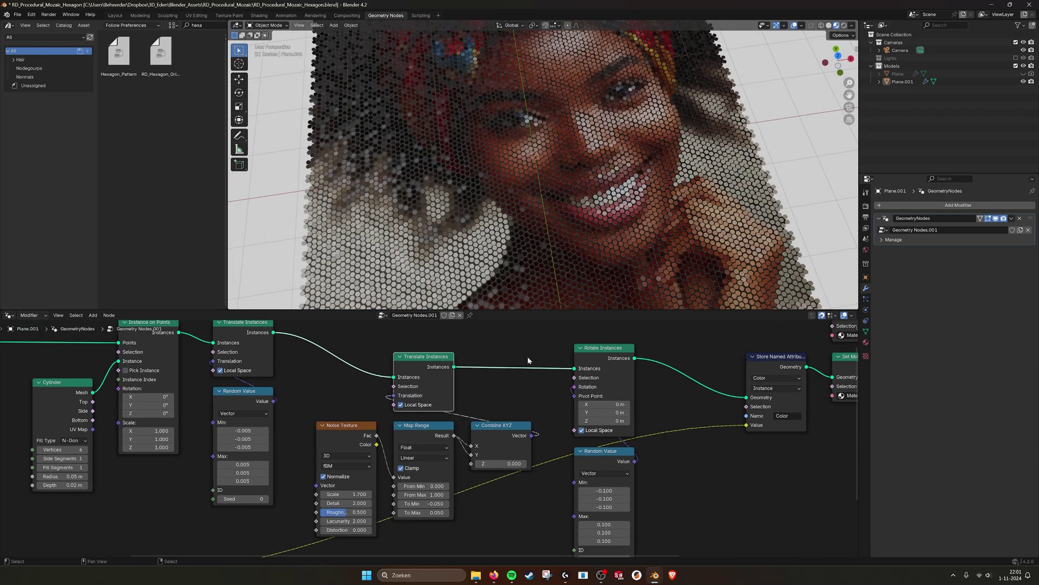
pyautogui.click(584, 350)
pyautogui.moveTo(661, 357); pyautogui.dragTo(553, 349, button='middle')
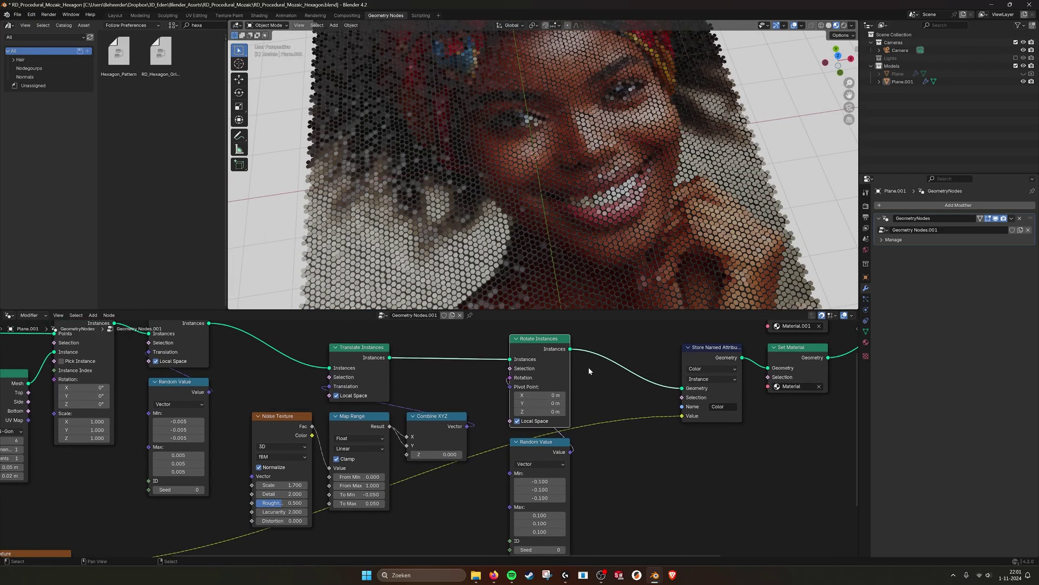
pyautogui.moveTo(554, 233); pyautogui.dragTo(467, 234, button='middle')
pyautogui.press('m')
pyautogui.press('m')
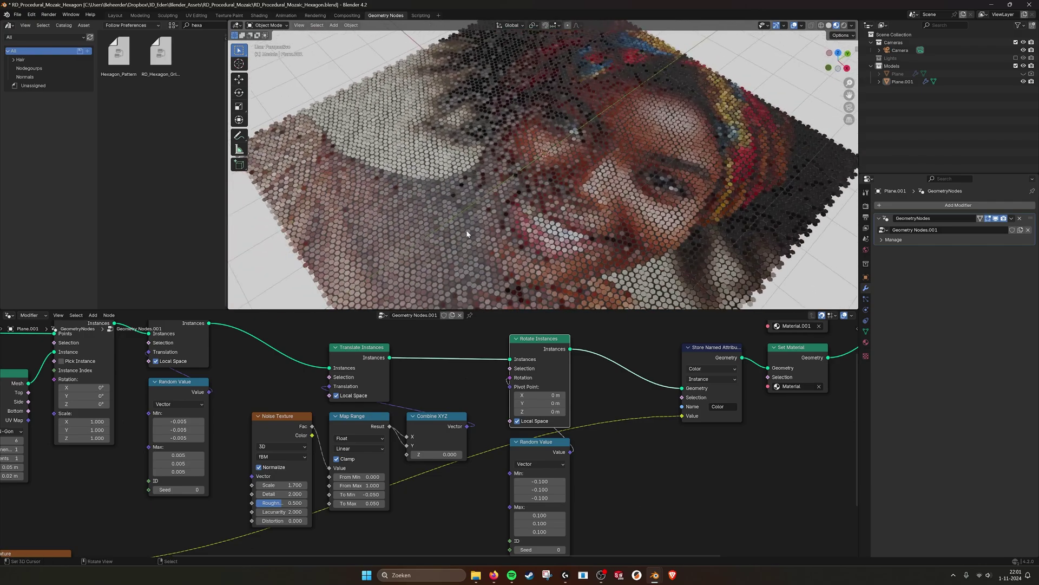
# Step: Examine the light reflections and tilt variation of the mosaic tiles from different viewing angles
pyautogui.moveTo(549, 178); pyautogui.dragTo(472, 240, button='middle')
pyautogui.moveTo(534, 232); pyautogui.dragTo(543, 212, button='middle')
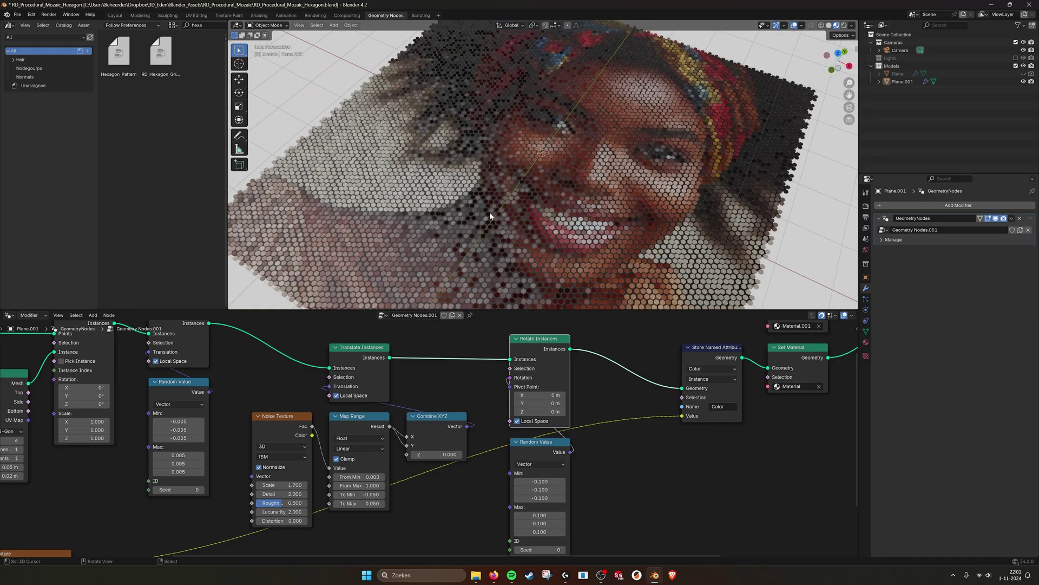
pyautogui.moveTo(489, 212); pyautogui.dragTo(329, 202, button='middle')
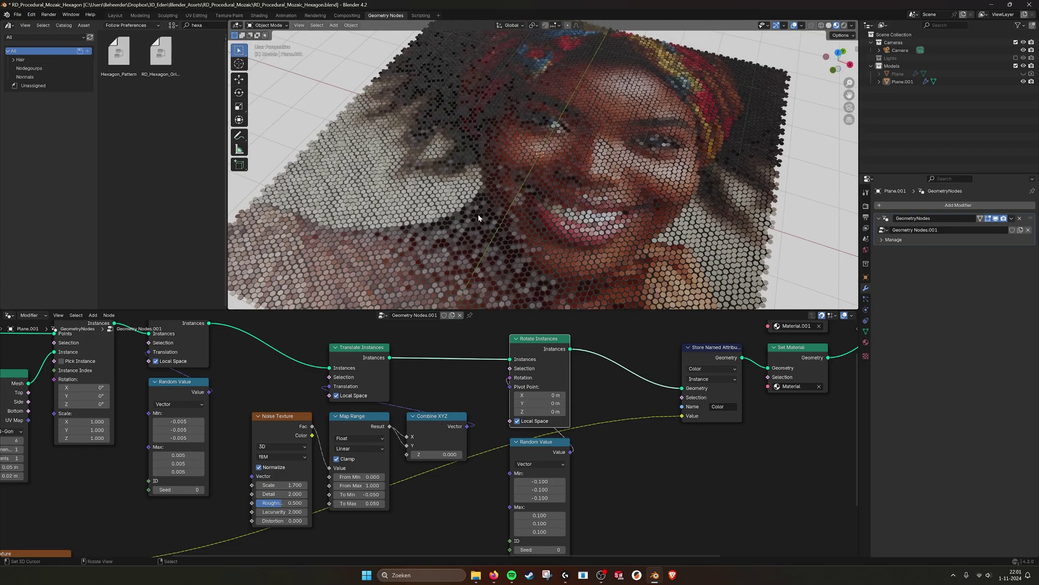
pyautogui.moveTo(478, 213); pyautogui.dragTo(421, 238, button='middle')
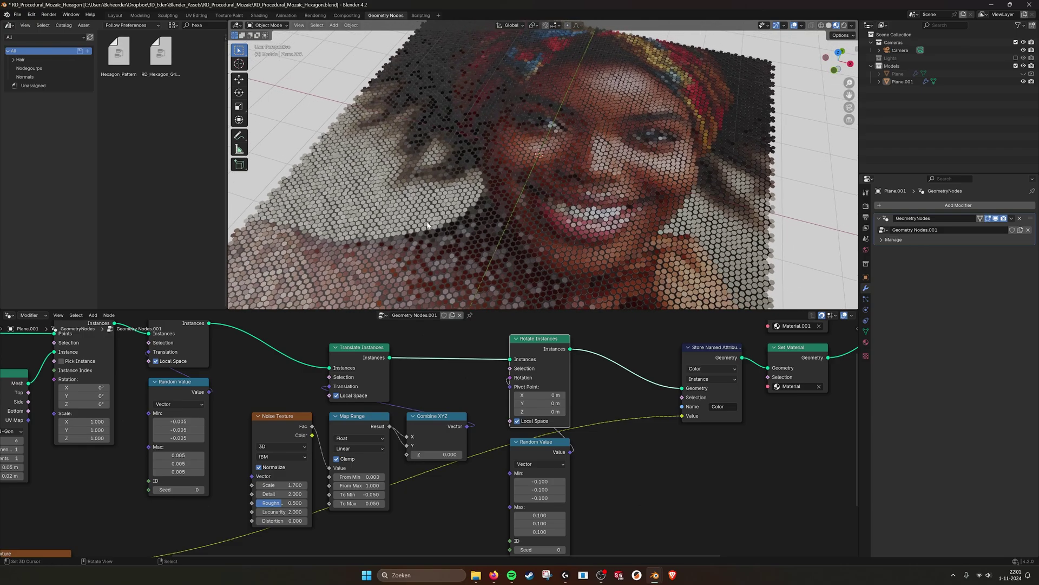
pyautogui.moveTo(509, 243); pyautogui.dragTo(544, 258, button='middle')
pyautogui.scroll(-3, 504, 418)
# Step: Examine the Store Named Attribute node and the Position, Scale, Add and Image Texture nodes that feed its colour
pyautogui.moveTo(506, 416); pyautogui.dragTo(538, 399, button='middle')
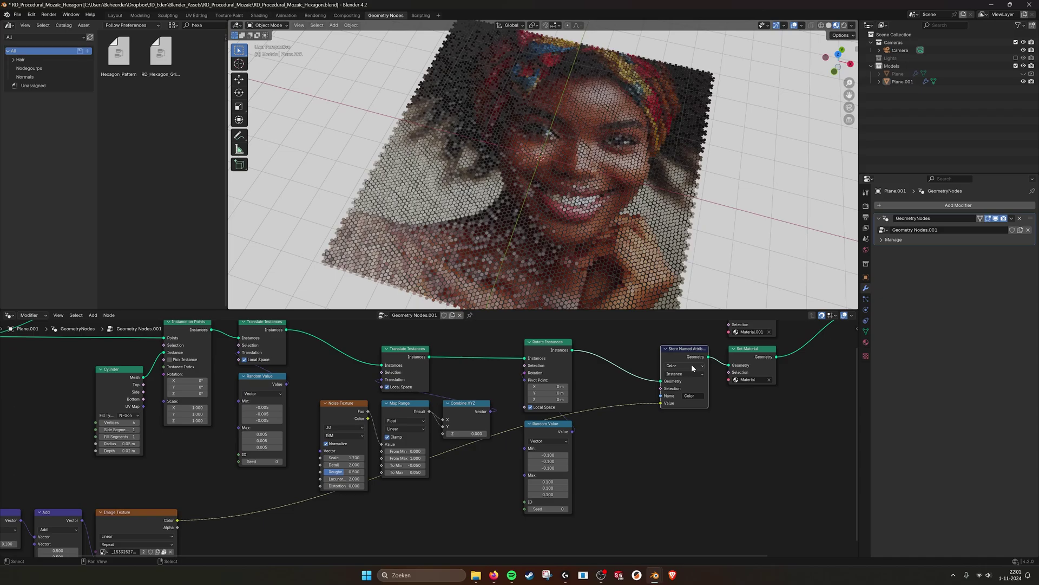
pyautogui.moveTo(691, 364); pyautogui.dragTo(586, 363, button='middle')
pyautogui.scroll(1, 586, 362)
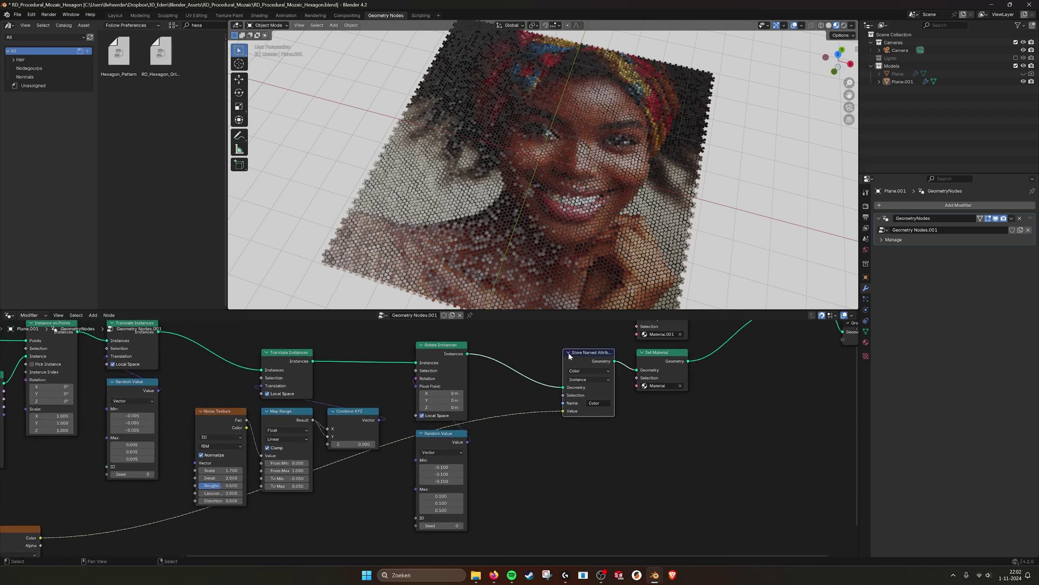
pyautogui.moveTo(224, 490); pyautogui.dragTo(539, 402, button='middle')
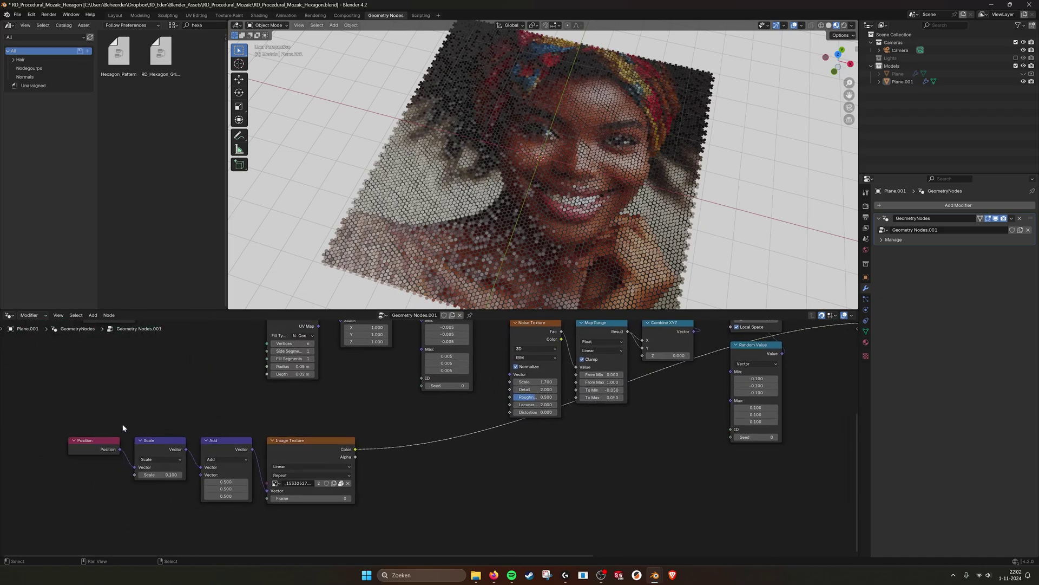
pyautogui.moveTo(113, 424); pyautogui.dragTo(385, 492)
pyautogui.click(99, 439)
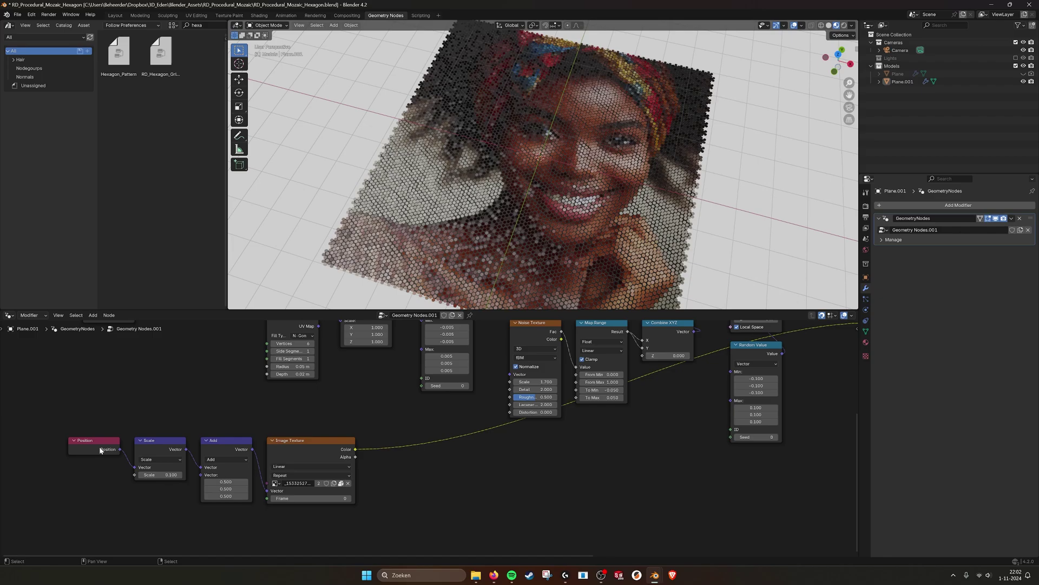
pyautogui.click(159, 440)
pyautogui.click(226, 440)
pyautogui.moveTo(645, 399); pyautogui.dragTo(749, 371, button='middle')
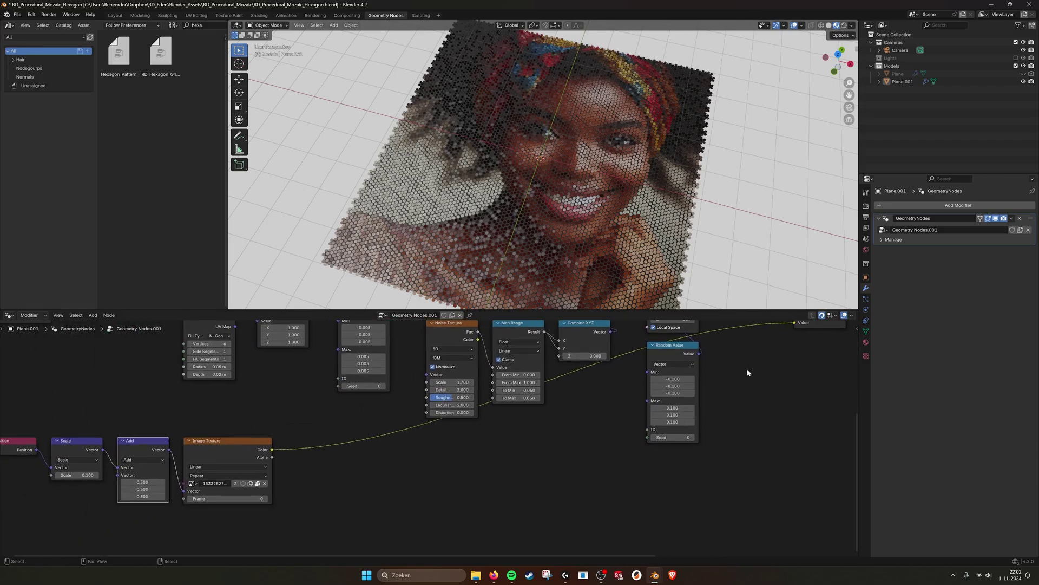
# Step: Try shifting the image through the Add node's vector with a Y value of 0.630, and undo the trial changes
pyautogui.moveTo(349, 450); pyautogui.dragTo(544, 436, button='middle')
pyautogui.scroll(2, 391, 450)
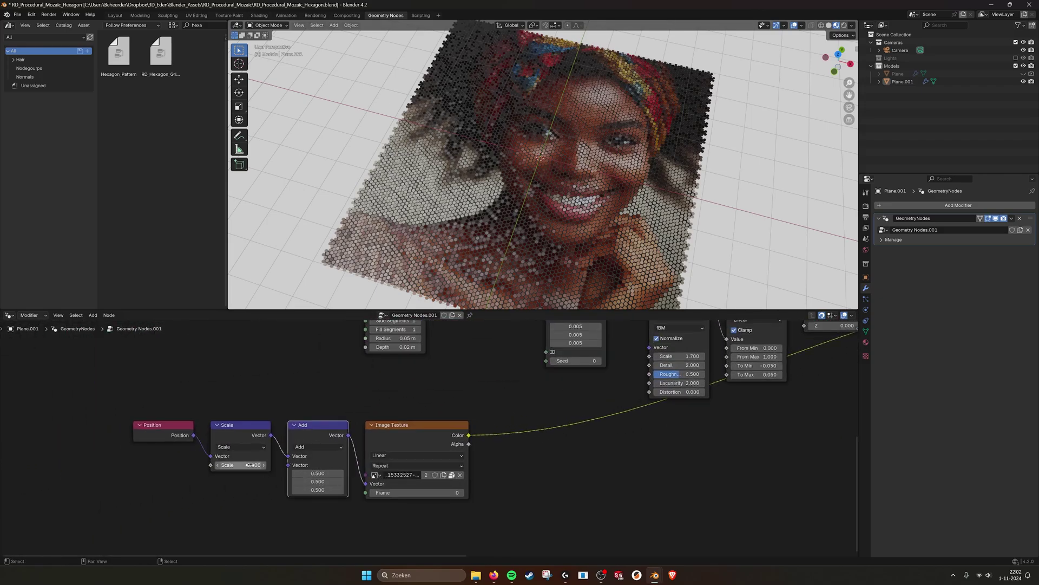
pyautogui.keyDown('shift'); pyautogui.moveTo(245, 465); pyautogui.dragTo(325, 481); pyautogui.keyUp('shift')
pyautogui.hotkey('ctrl', 'z')
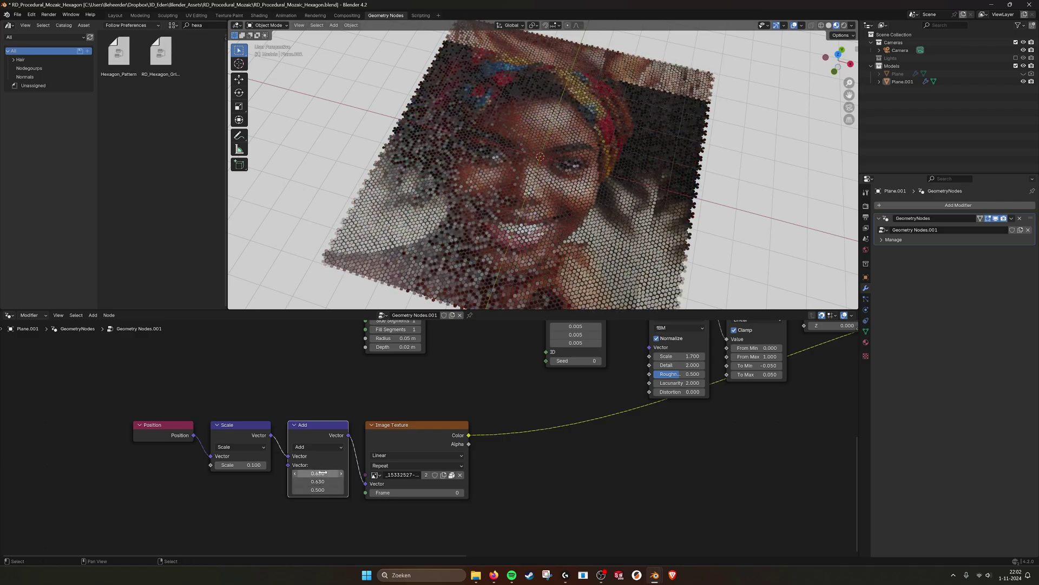
pyautogui.hotkey('ctrl', 'z')
# Step: Select the Set Material node that follows Store Named Attribute and show its material nodes in the Shading workspace
pyautogui.scroll(-1, 433, 445)
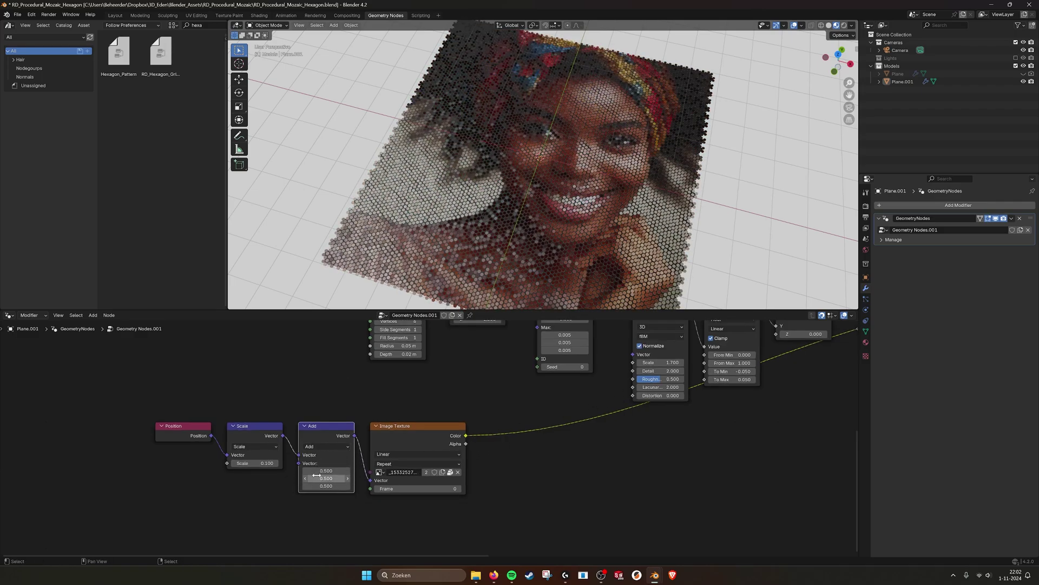
pyautogui.moveTo(847, 382); pyautogui.dragTo(732, 407, button='middle')
pyautogui.moveTo(295, 459); pyautogui.dragTo(361, 466, button='middle')
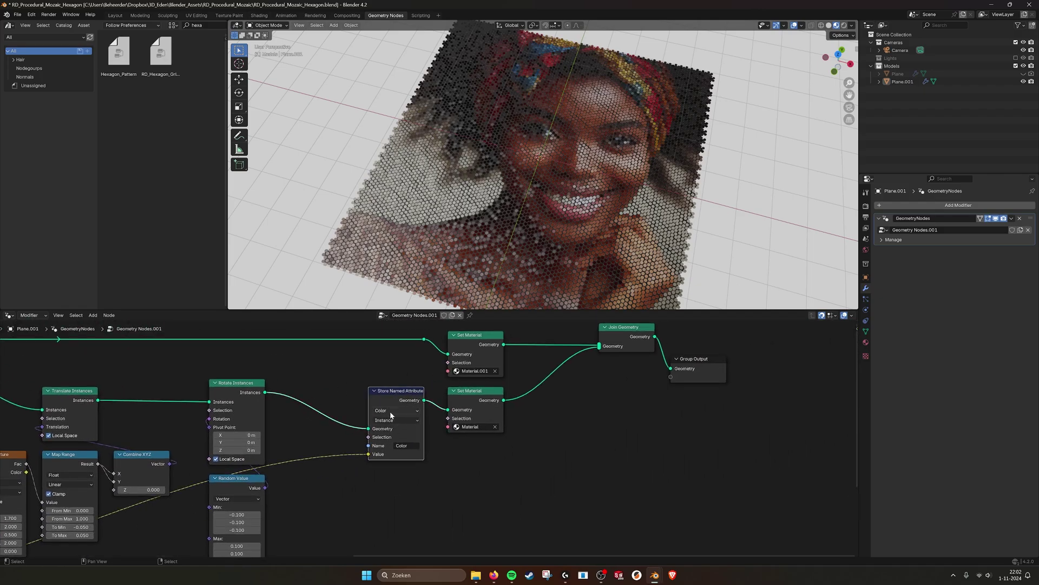
pyautogui.moveTo(476, 440); pyautogui.dragTo(480, 445, button='middle')
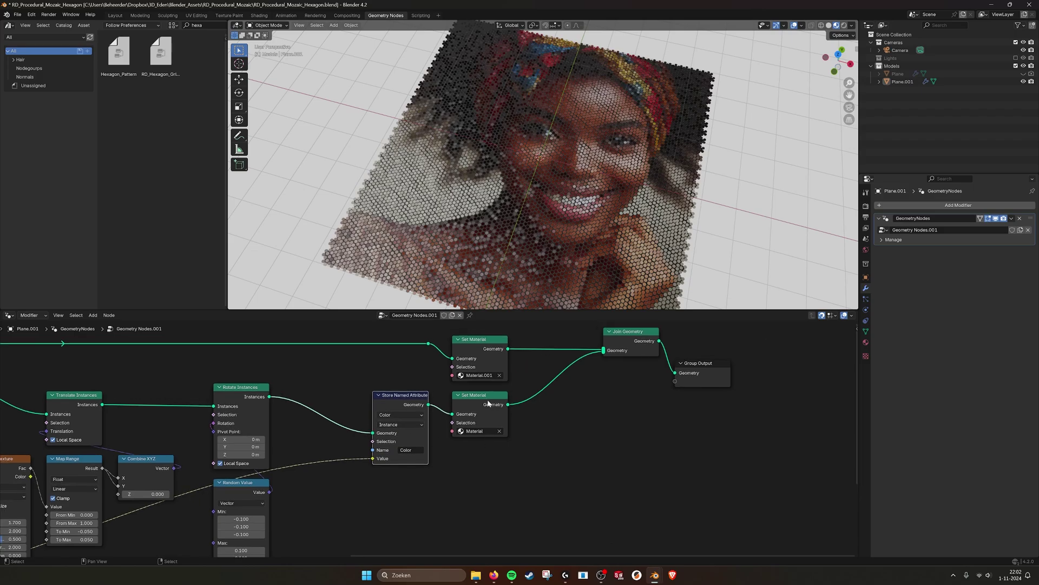
pyautogui.click(489, 403)
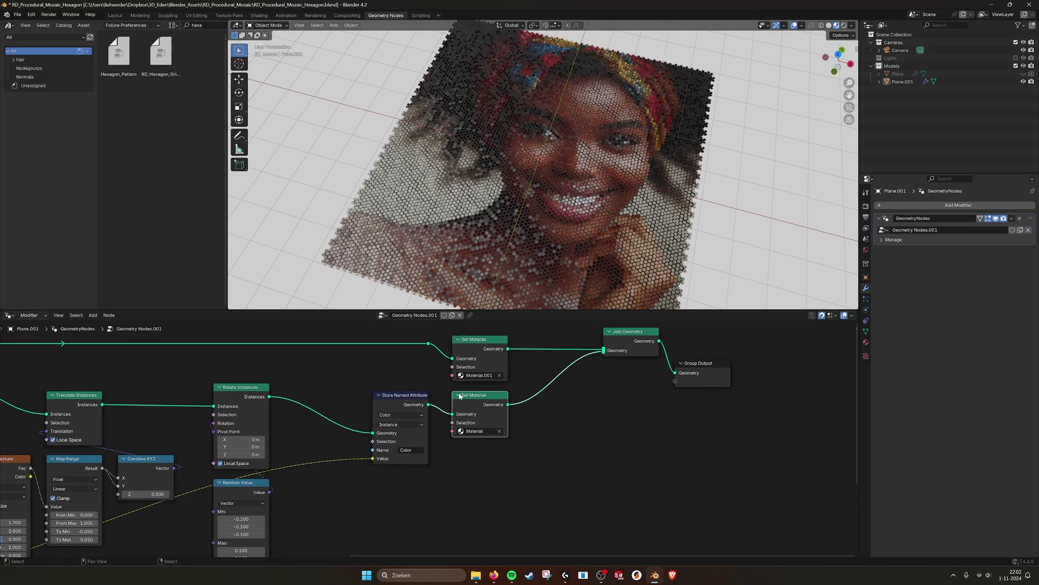
pyautogui.click(259, 15)
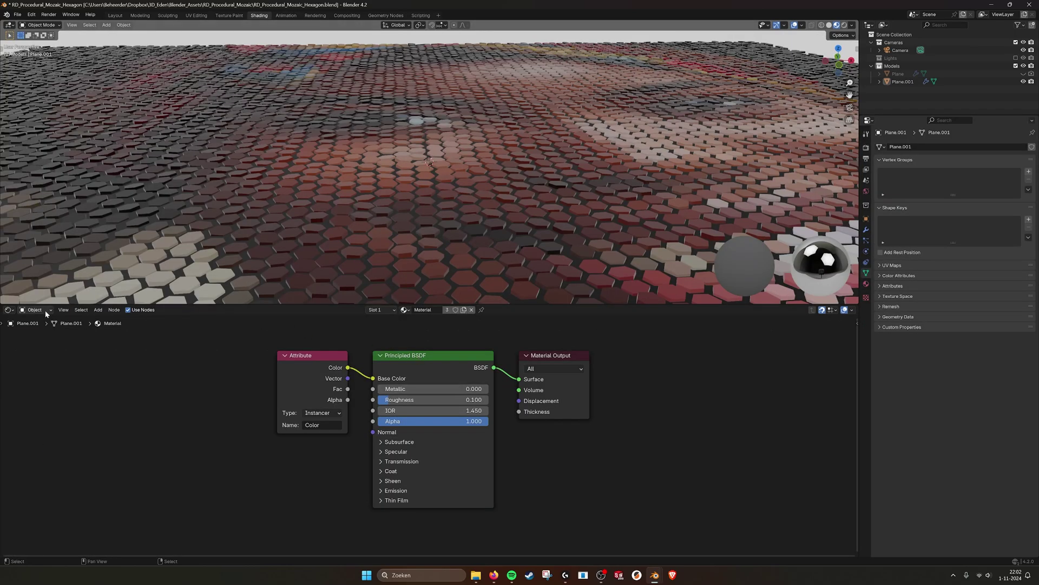
# Step: Examine the Attribute node with type Instancer and name Color that feeds the Principled BSDF's Base Color
pyautogui.click(292, 356)
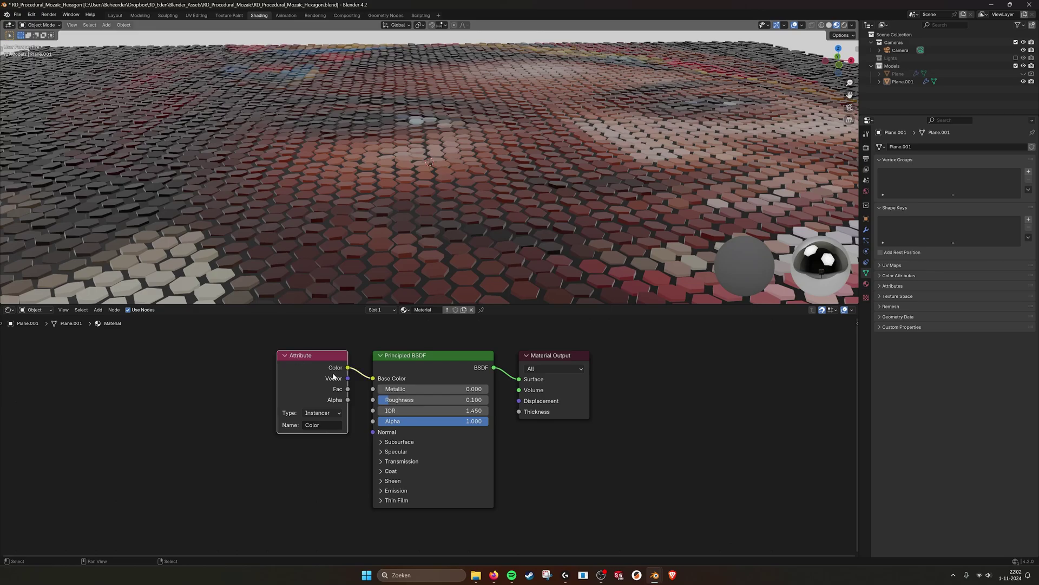
pyautogui.click(333, 413)
pyautogui.click(317, 445)
pyautogui.click(318, 446)
pyautogui.moveTo(480, 367); pyautogui.dragTo(447, 378, button='middle')
pyautogui.scroll(-1, 447, 379)
# Step: Inspect the colours of the hexagon mosaic as a whole portrait and close up on individual tiles
pyautogui.scroll(-6, 557, 159)
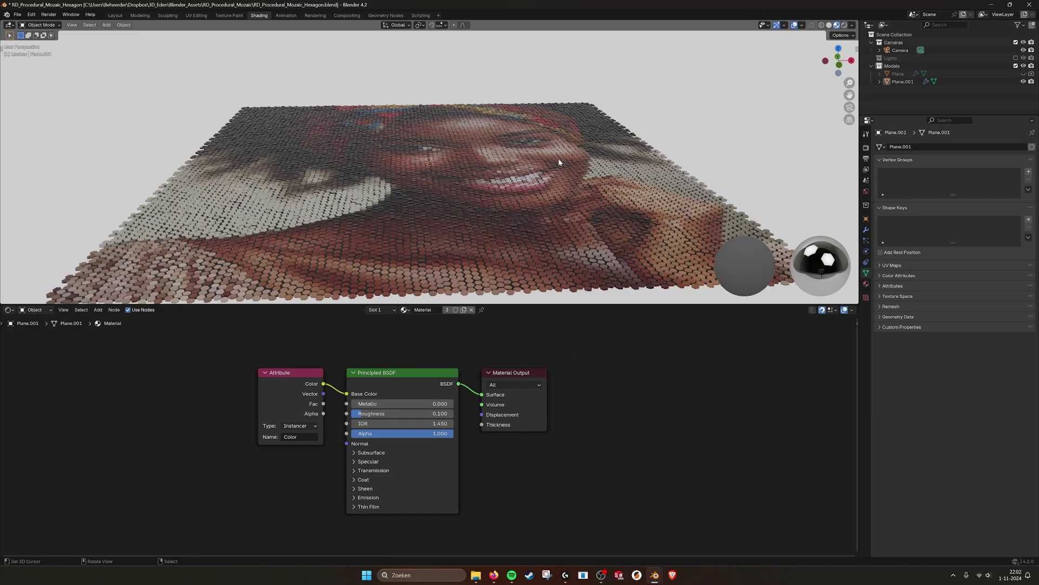
pyautogui.moveTo(557, 161); pyautogui.dragTo(547, 211, button='middle')
pyautogui.scroll(-1, 542, 209)
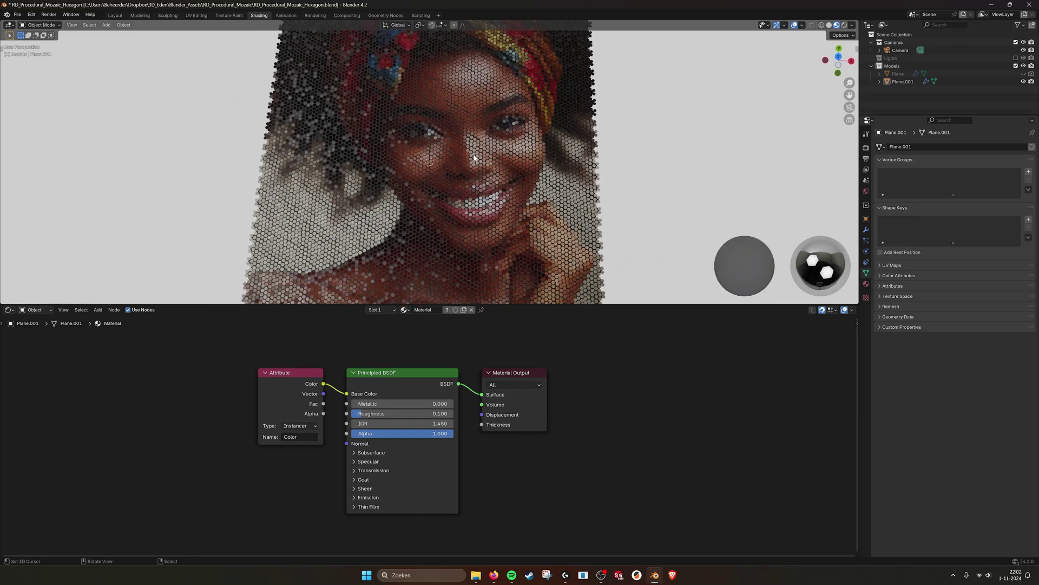
pyautogui.scroll(6, 431, 167)
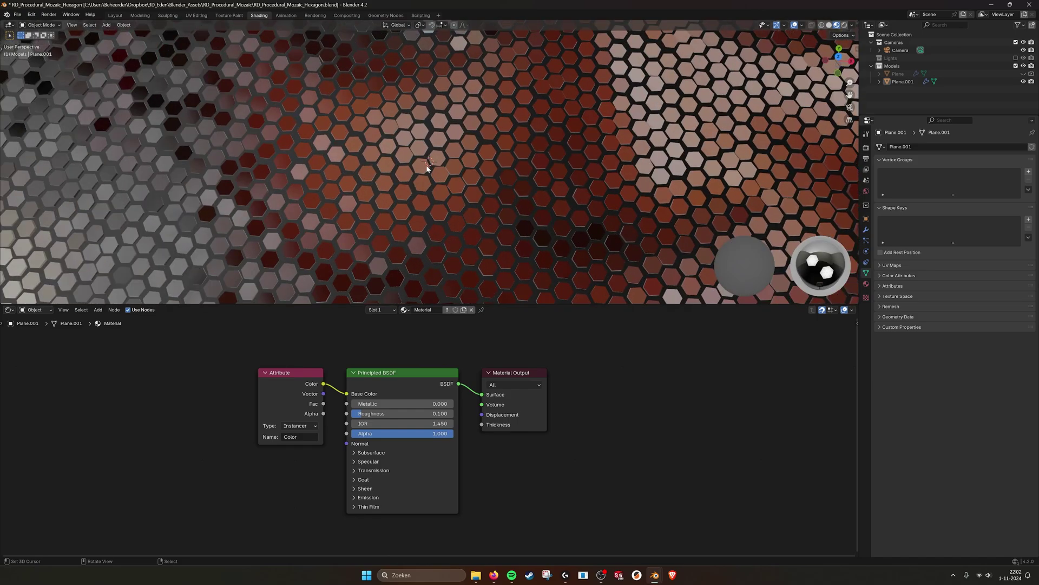
pyautogui.scroll(-6, 403, 154)
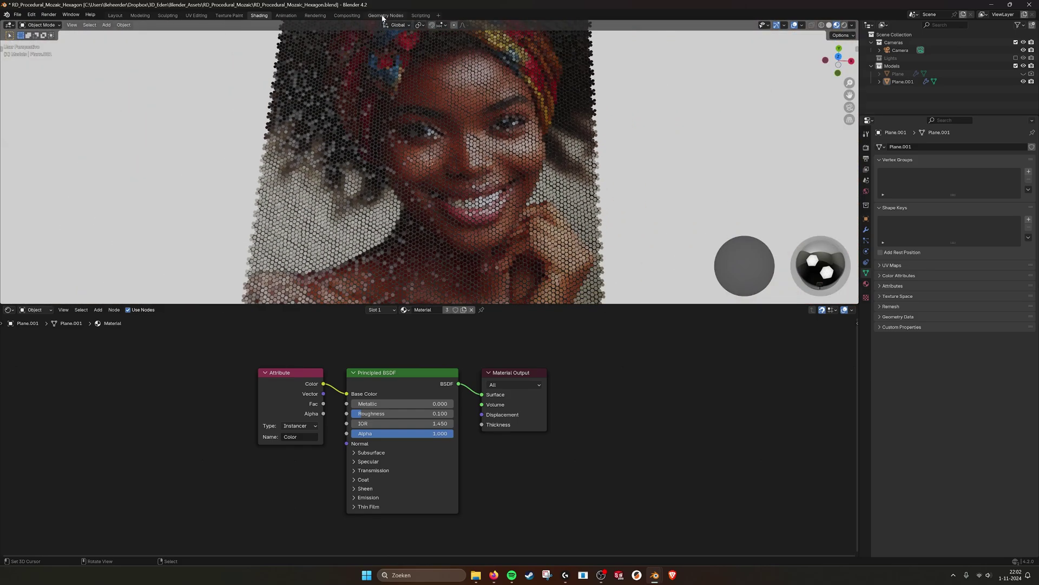
# Step: Return to the Geometry Nodes workspace and review the mosaic's node tree alongside the portrait
pyautogui.click(386, 15)
pyautogui.scroll(-5, 501, 412)
pyautogui.moveTo(265, 418); pyautogui.dragTo(563, 402, button='middle')
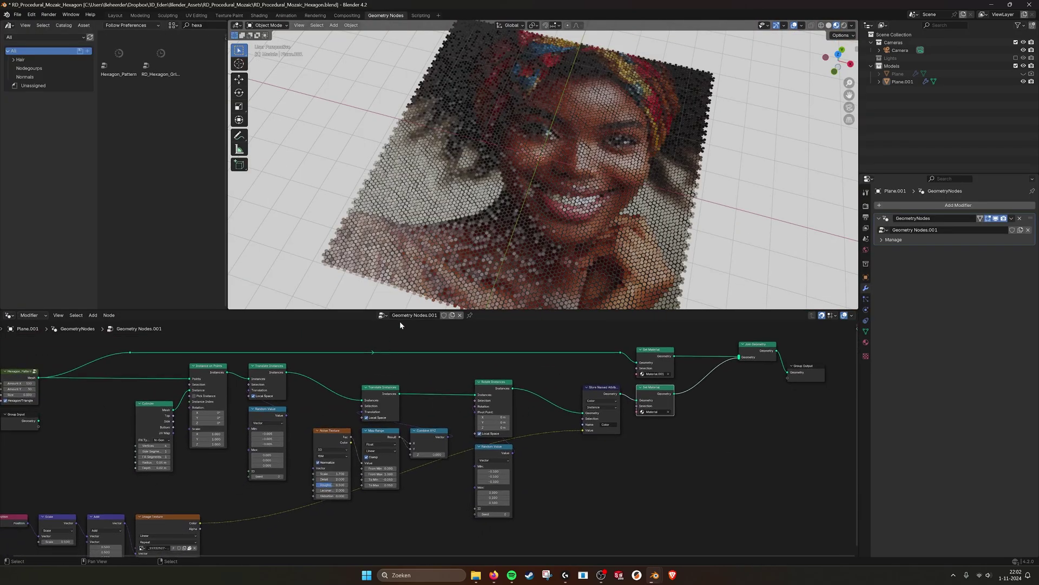
pyautogui.moveTo(576, 207); pyautogui.dragTo(547, 211, button='middle')
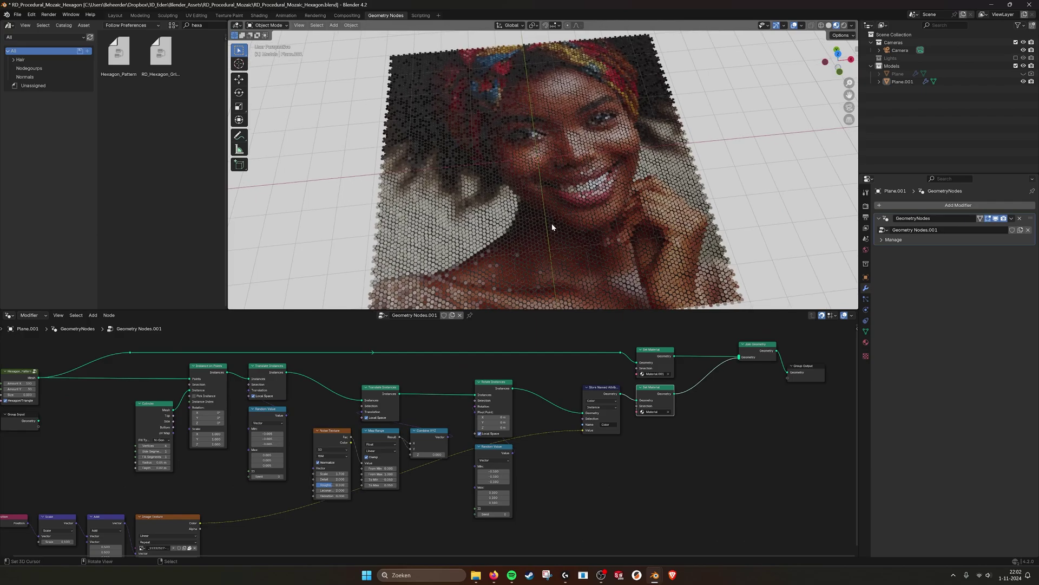
pyautogui.moveTo(551, 224); pyautogui.dragTo(580, 202, button='middle')
pyautogui.scroll(2, 581, 201)
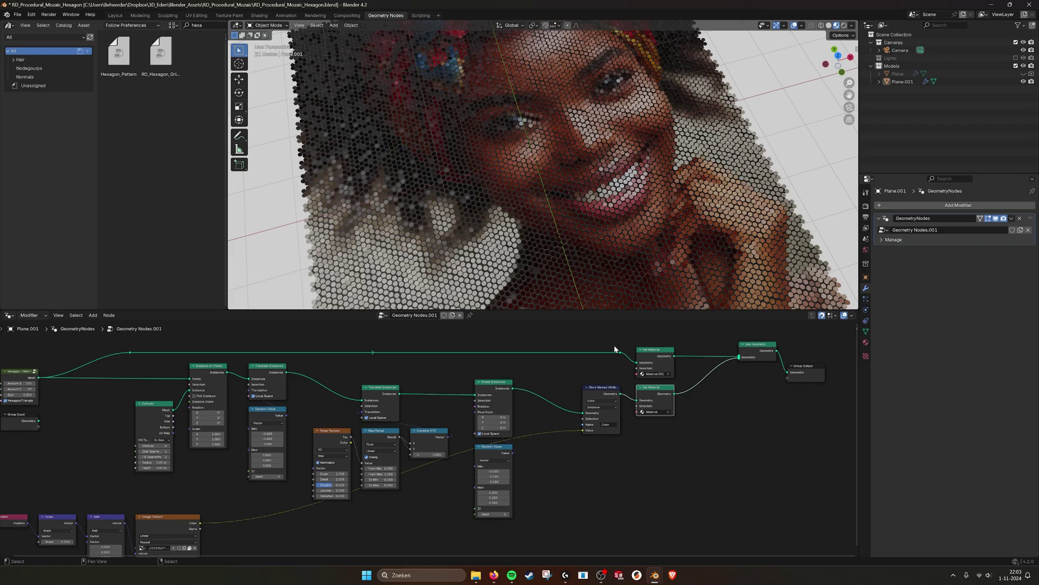
# Step: Switch to the Blender window with Element_Spacing.blend and view its portrait made of small spheres
pyautogui.moveTo(655, 581)
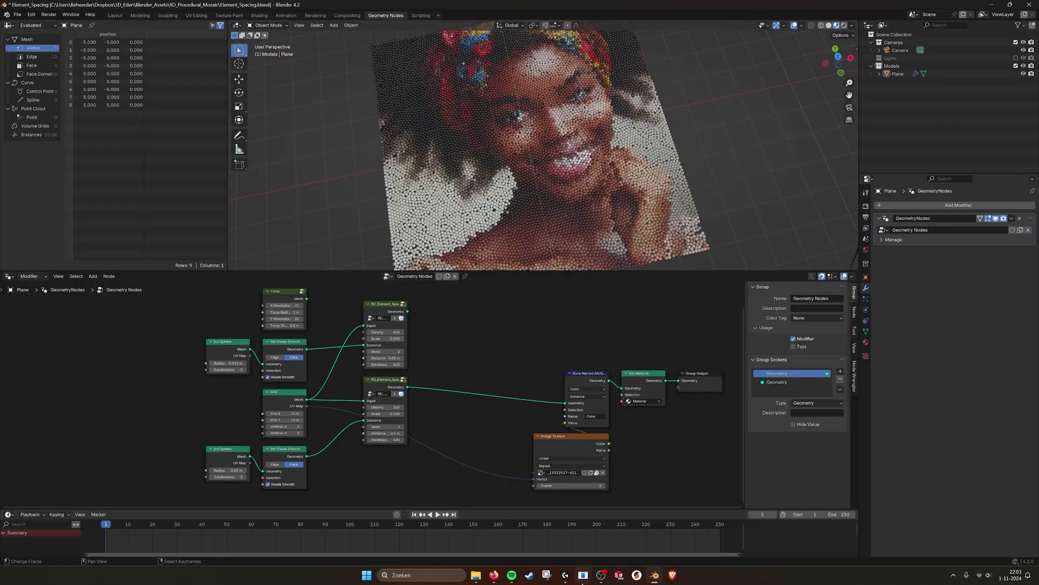
pyautogui.scroll(3, 602, 202)
pyautogui.scroll(-1, 598, 196)
pyautogui.scroll(1, 594, 193)
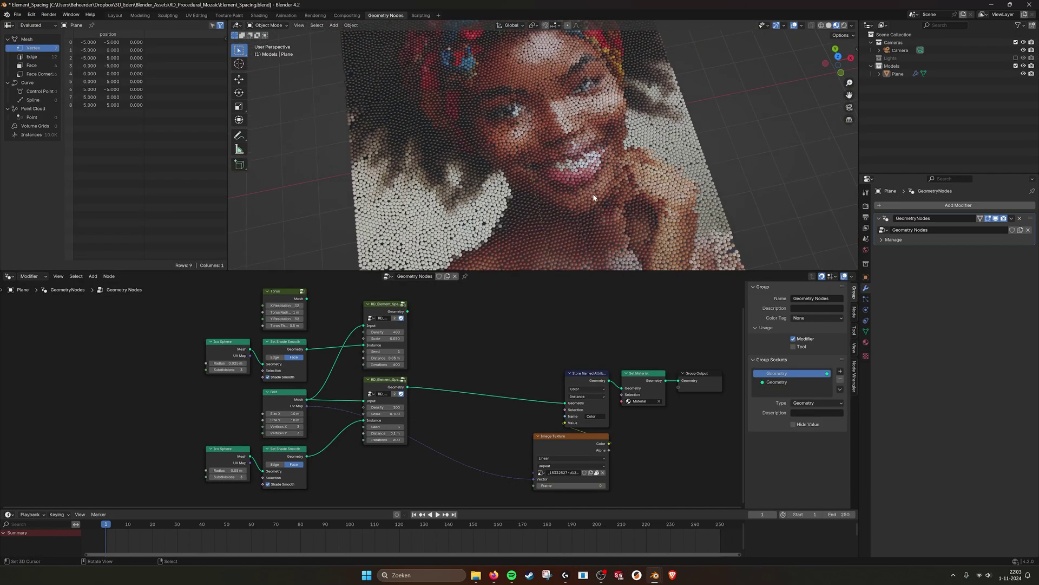
pyautogui.moveTo(593, 195)
pyautogui.mouseDown(button='middle')
pyautogui.moveTo(577, 191)
pyautogui.moveTo(592, 198)
pyautogui.mouseUp(button='middle')
pyautogui.scroll(-2, 592, 198)
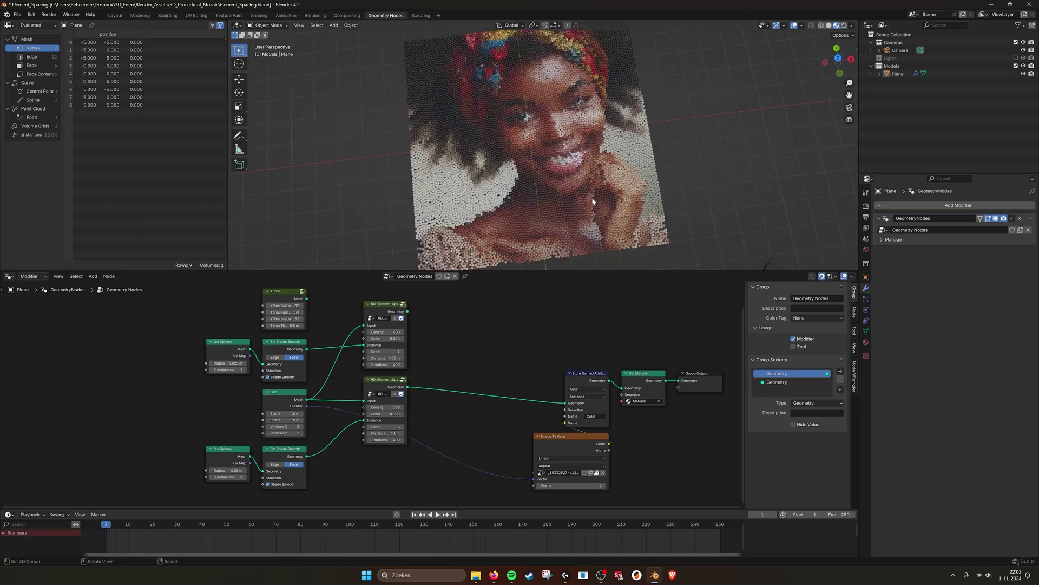
# Step: Examine how densely the spheres are packed around the face and hair, both close up and from farther away
pyautogui.scroll(-1, 593, 201)
pyautogui.scroll(3, 515, 208)
pyautogui.scroll(1, 501, 198)
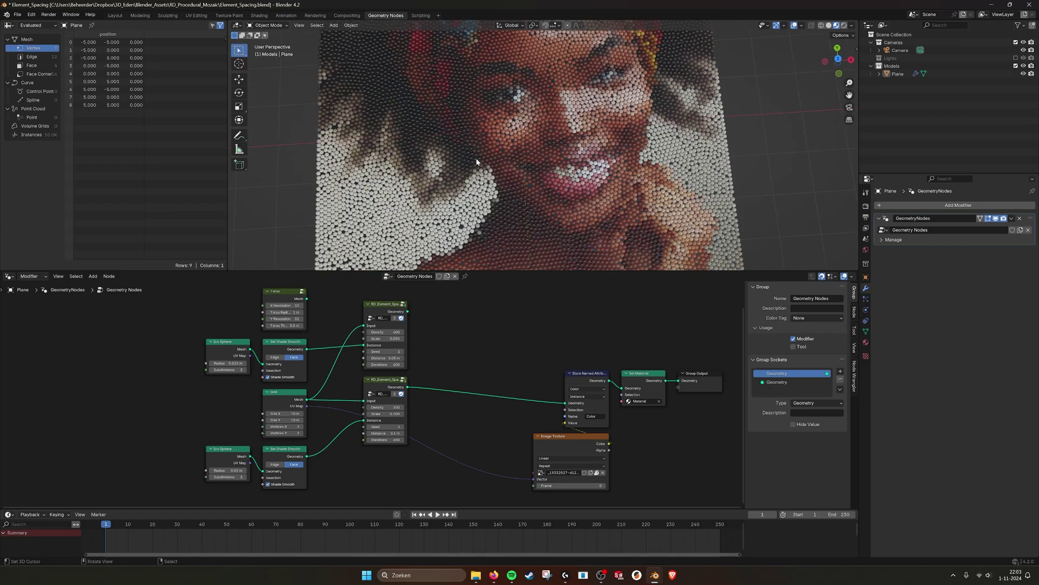
pyautogui.scroll(4, 482, 170)
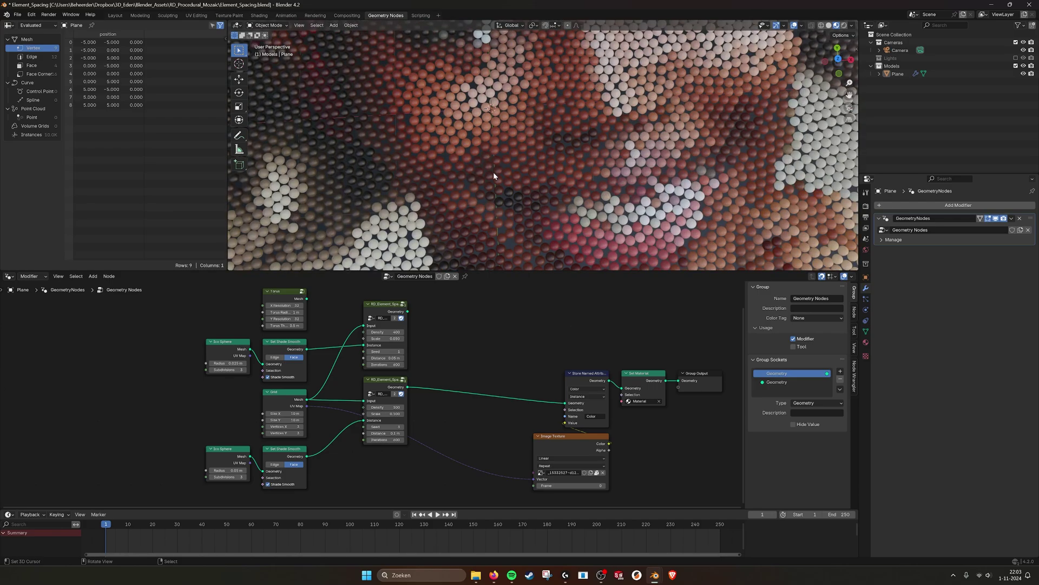
pyautogui.scroll(-5, 503, 170)
pyautogui.scroll(3, 544, 150)
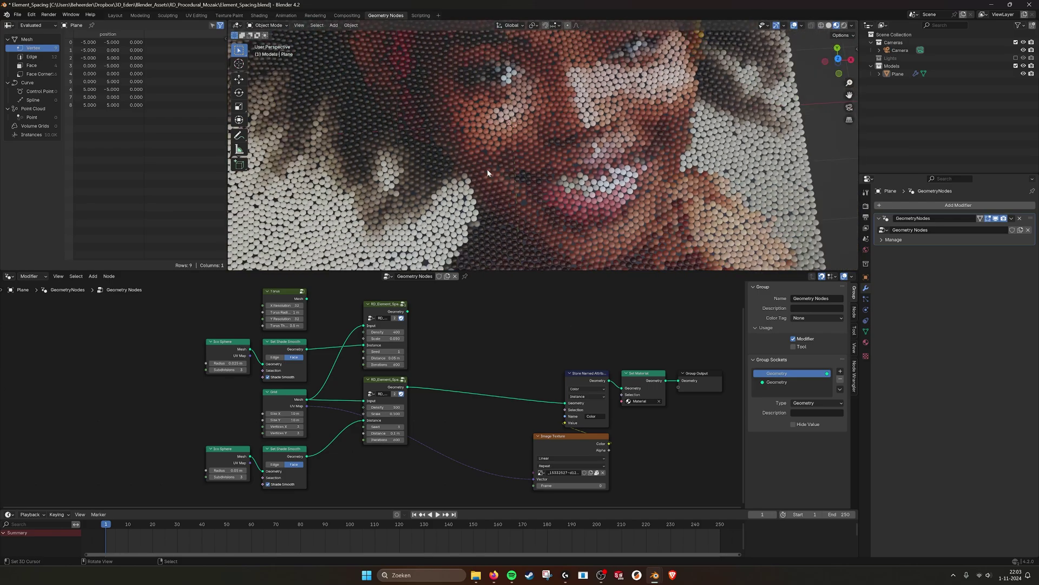
pyautogui.scroll(-3, 495, 194)
pyautogui.moveTo(495, 194)
pyautogui.mouseDown(button='middle')
pyautogui.moveTo(498, 212)
pyautogui.moveTo(508, 207)
pyautogui.mouseUp(button='middle')
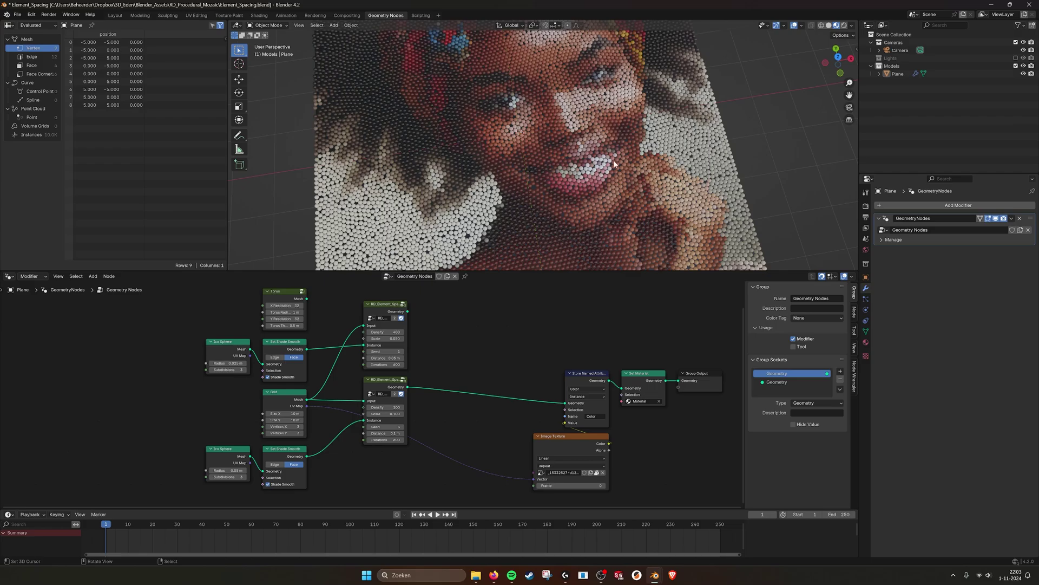
pyautogui.moveTo(553, 138); pyautogui.dragTo(561, 139, button='middle')
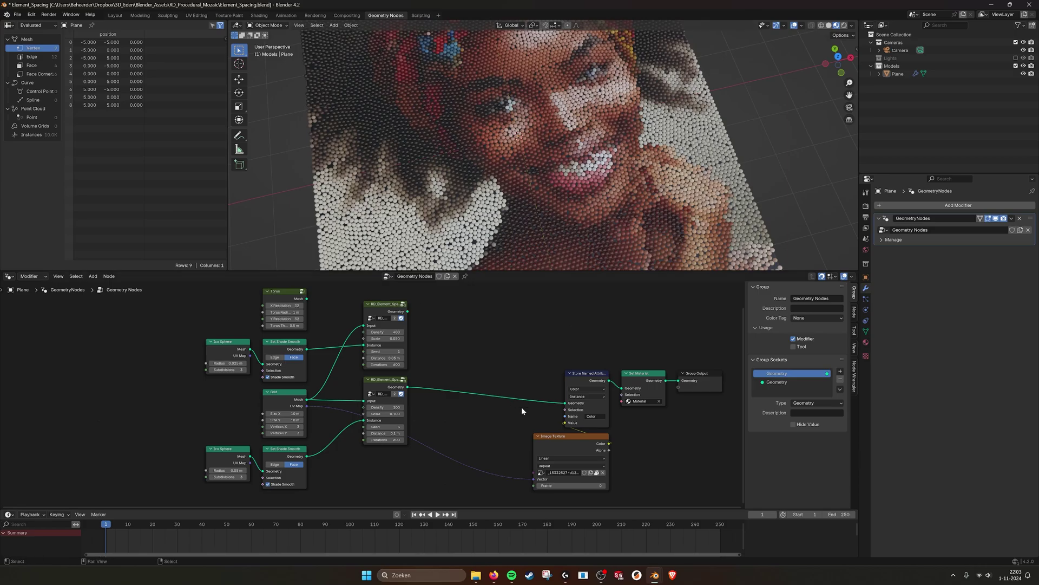
# Step: Examine the Grid and the Ico Sphere with Set Shade Smooth that feed the lower RD_Element_Spacing group
pyautogui.moveTo(583, 382); pyautogui.dragTo(512, 383, button='middle')
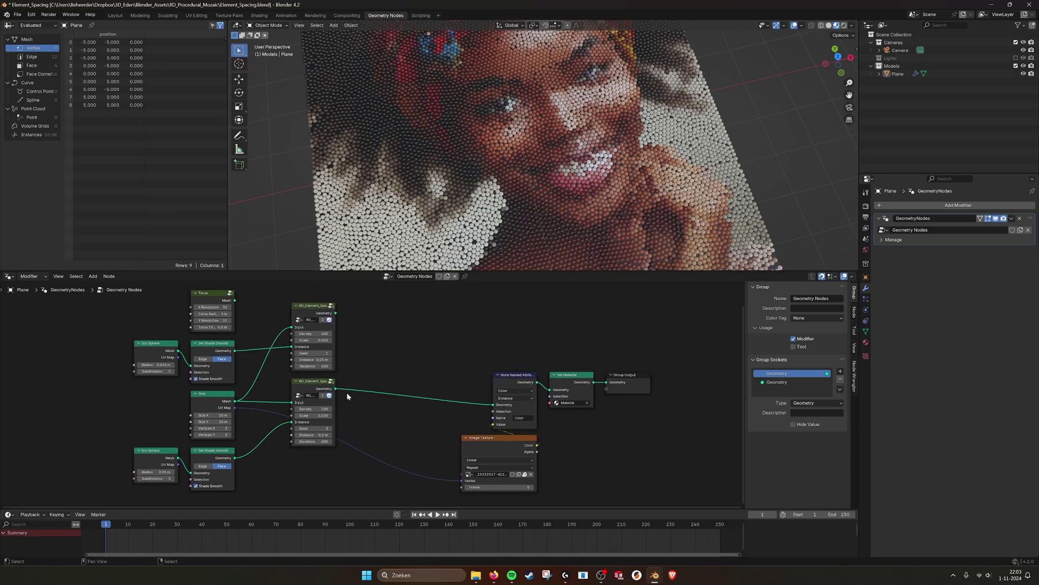
pyautogui.scroll(3, 346, 392)
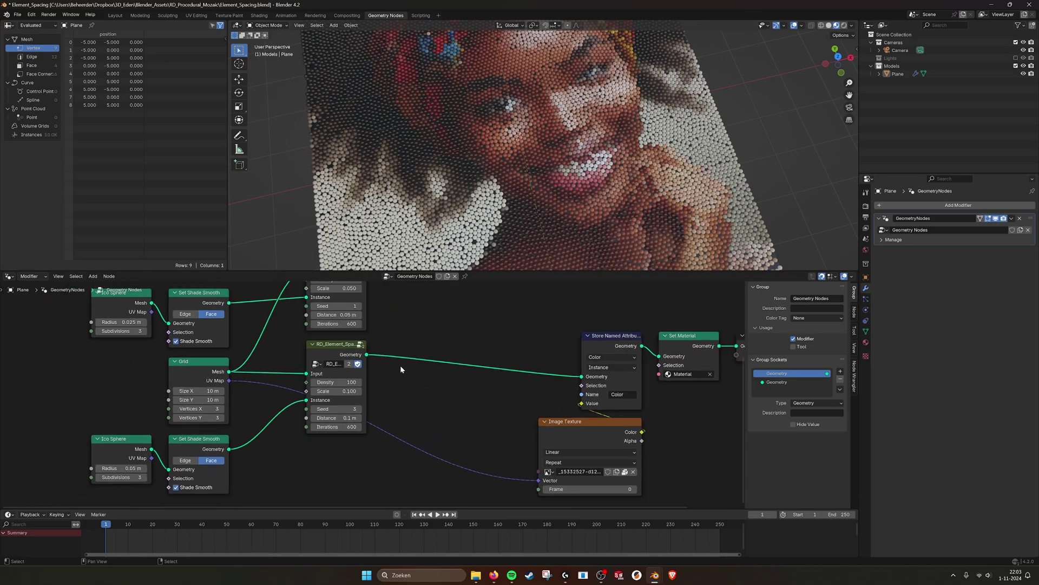
pyautogui.moveTo(355, 420); pyautogui.dragTo(293, 420, button='middle')
pyautogui.scroll(-2, 461, 421)
pyautogui.moveTo(461, 420); pyautogui.dragTo(432, 422, button='middle')
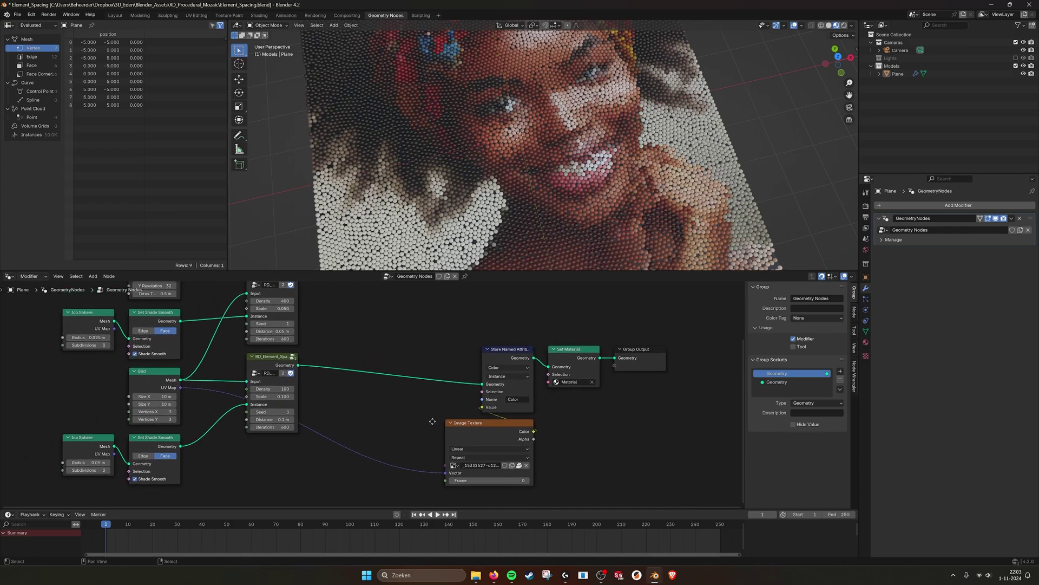
pyautogui.click(146, 373)
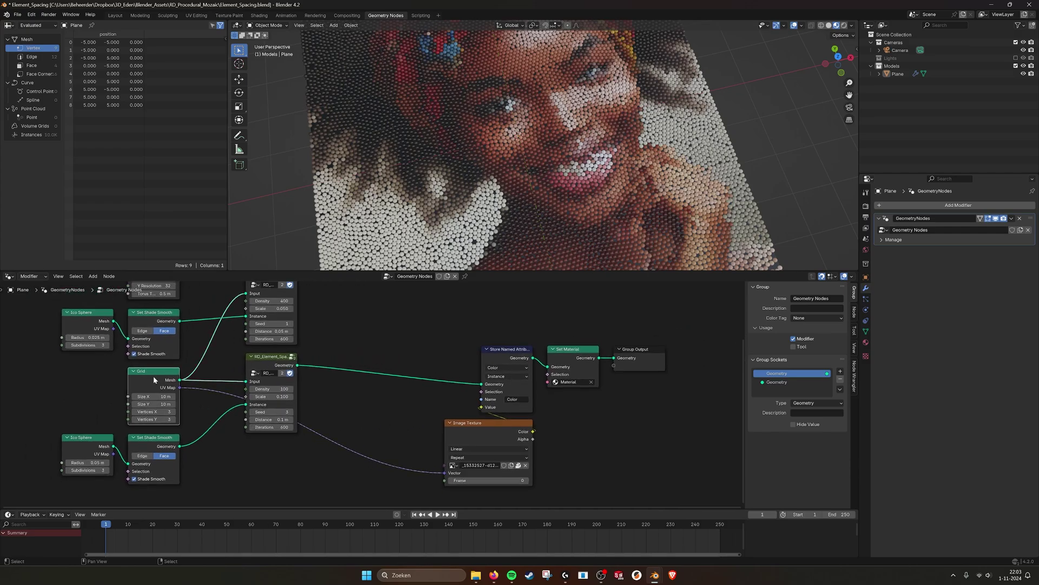
pyautogui.click(103, 446)
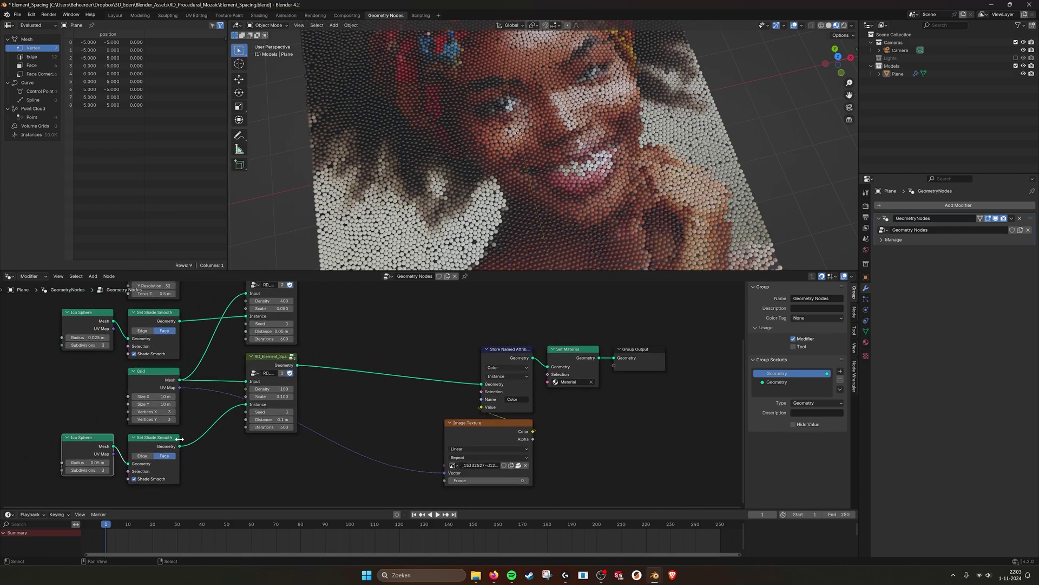
# Step: Open the lower RD_Element_Spacing node group and look over its internal nodes
pyautogui.click(292, 357)
pyautogui.moveTo(471, 368); pyautogui.dragTo(290, 381, button='middle')
pyautogui.scroll(-2, 356, 383)
pyautogui.moveTo(377, 382); pyautogui.dragTo(323, 386, button='middle')
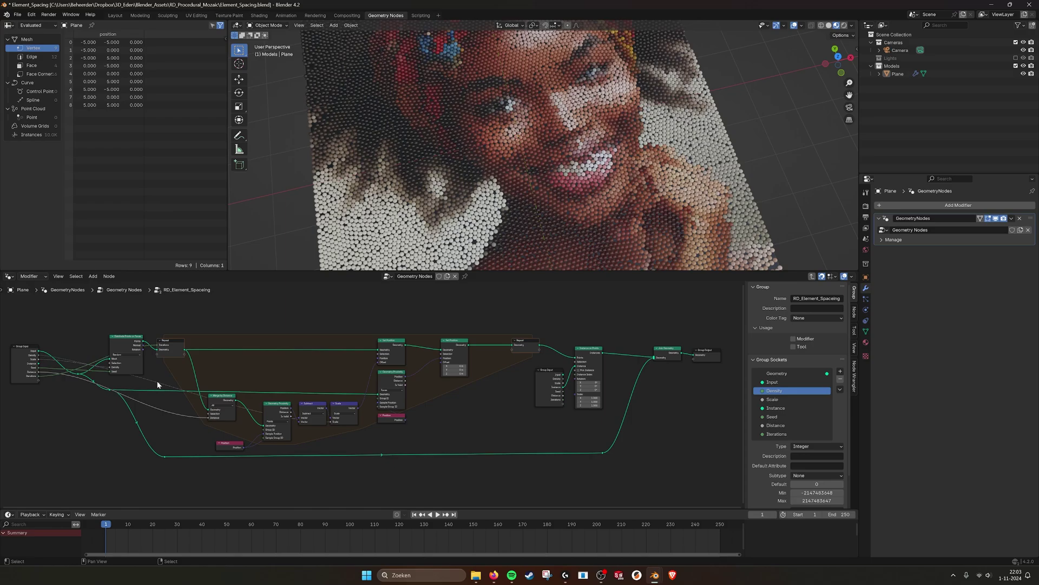
pyautogui.scroll(2, 269, 397)
pyautogui.moveTo(220, 390); pyautogui.dragTo(353, 393, button='middle')
pyautogui.scroll(4, 388, 392)
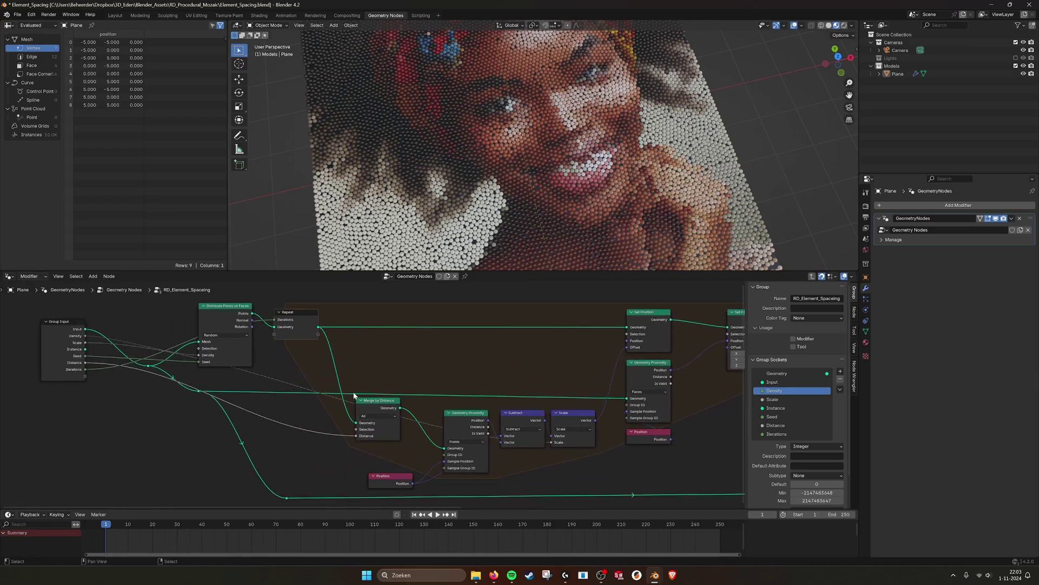
# Step: Examine the start of the Repeat zone after Distribute Points on Faces and compare it with the sphere spacing
pyautogui.click(298, 313)
pyautogui.click(379, 305)
pyautogui.scroll(-1, 380, 305)
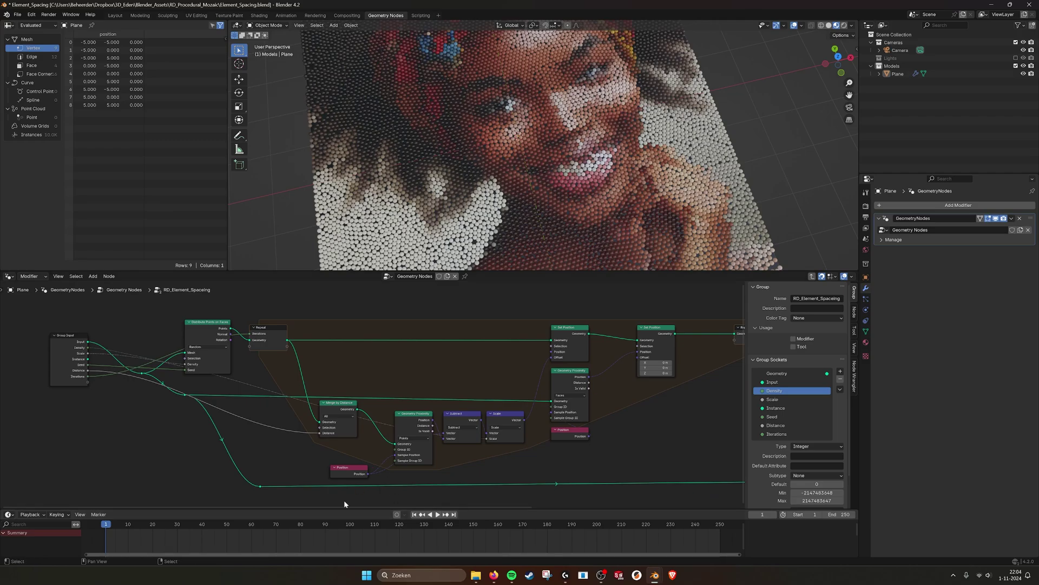
pyautogui.scroll(2, 235, 418)
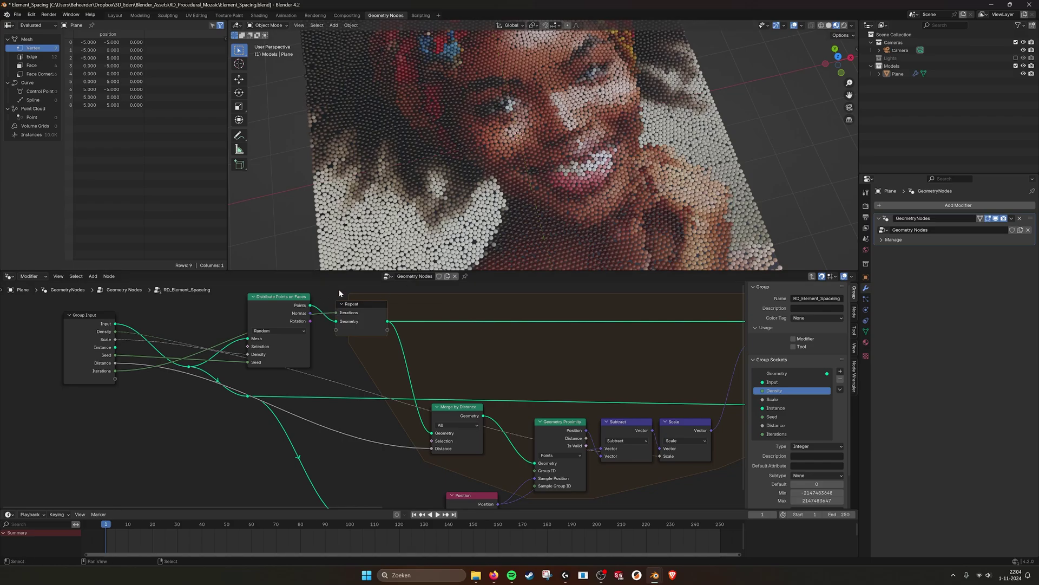
pyautogui.scroll(-1, 337, 316)
pyautogui.scroll(1, 479, 236)
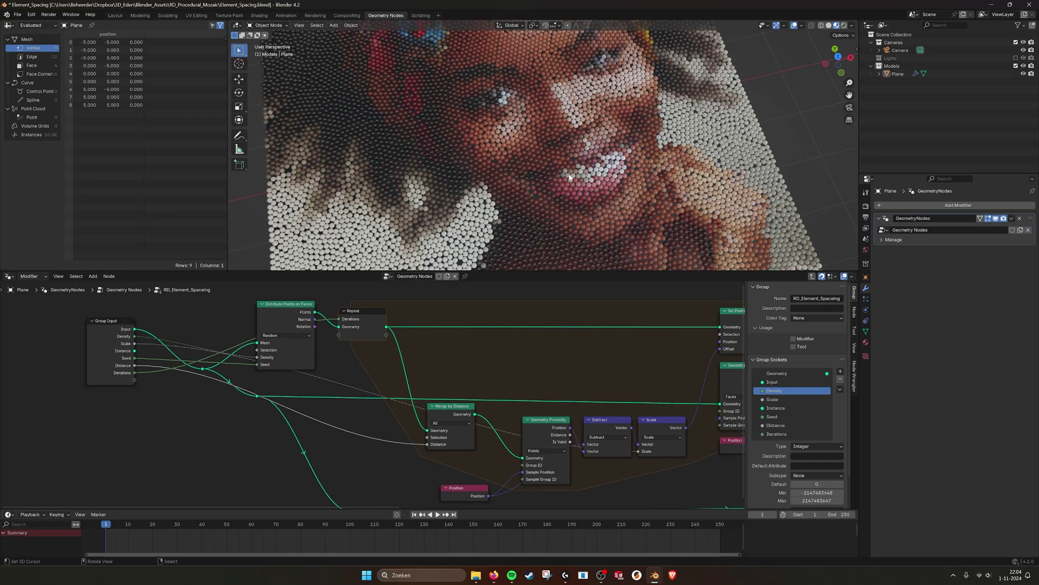
pyautogui.scroll(-1, 531, 187)
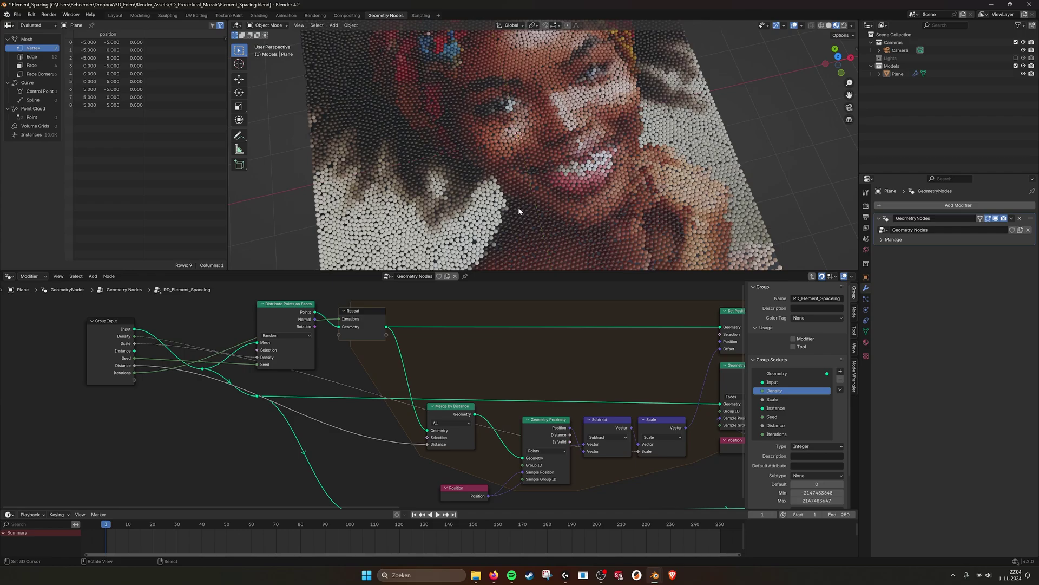
# Step: Survey the nodes across the Repeat zone and select the Merge by Distance node for inspection
pyautogui.scroll(-3, 512, 414)
pyautogui.moveTo(412, 401); pyautogui.dragTo(286, 398, button='middle')
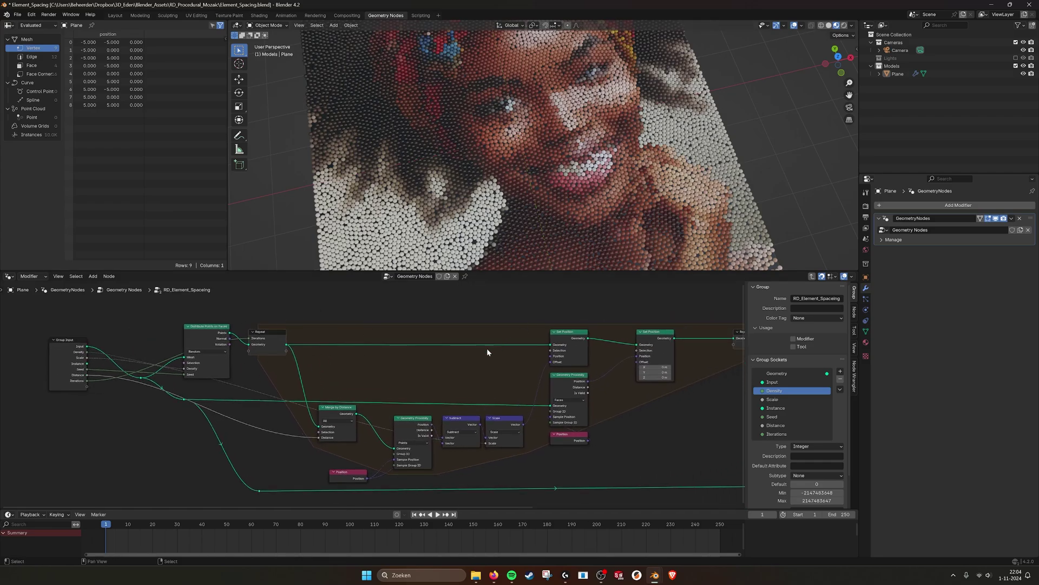
pyautogui.scroll(-2, 486, 348)
pyautogui.scroll(-2, 594, 184)
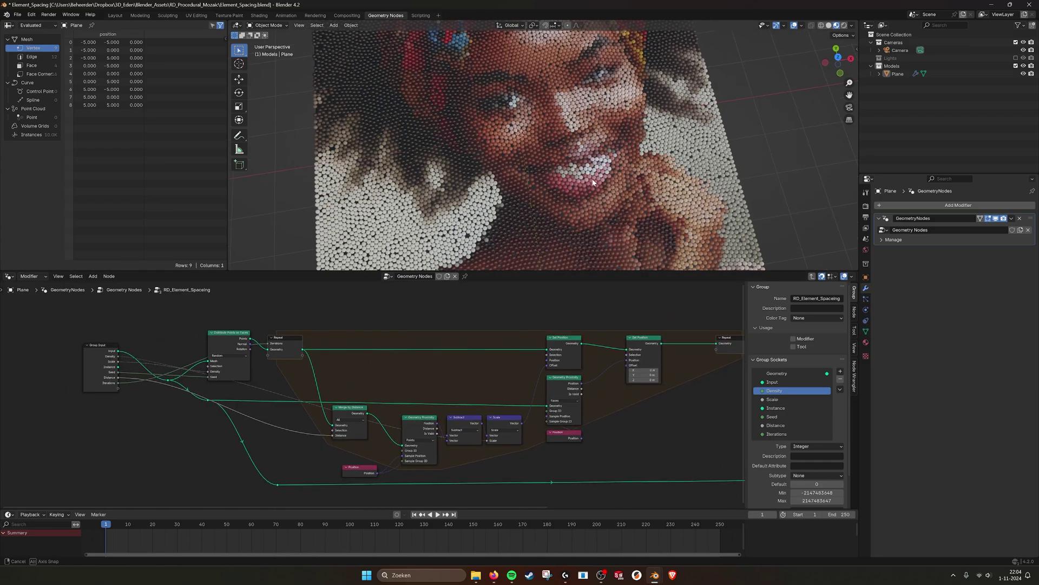
pyautogui.scroll(2, 405, 336)
pyautogui.moveTo(353, 366); pyautogui.dragTo(391, 367, button='middle')
pyautogui.scroll(-1, 365, 333)
pyautogui.click(364, 385)
pyautogui.scroll(-1, 379, 372)
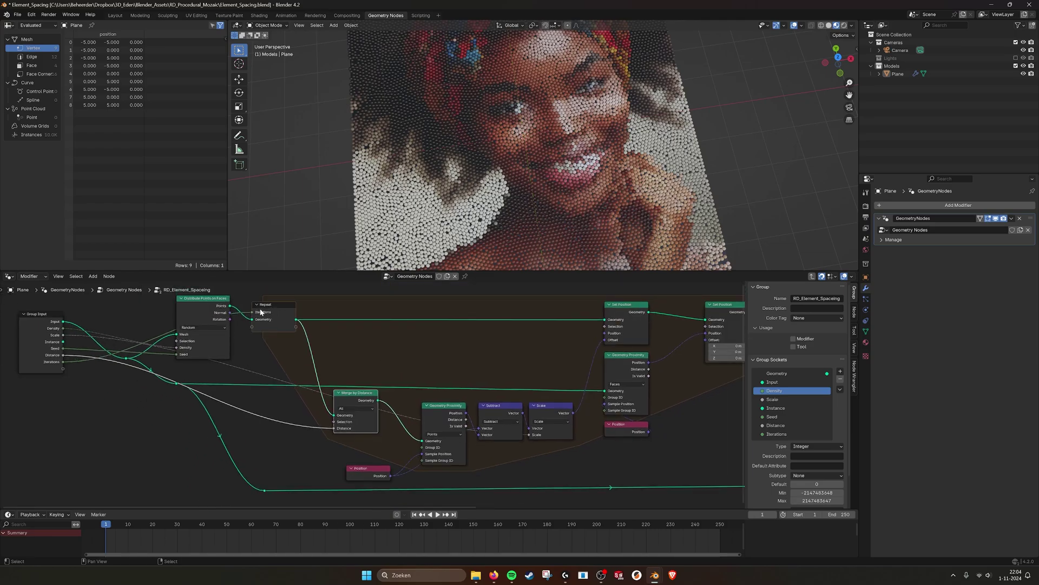
# Step: Trace the points from Distribute Points on Faces through the Repeat input to Merge by Distance
pyautogui.click(198, 302)
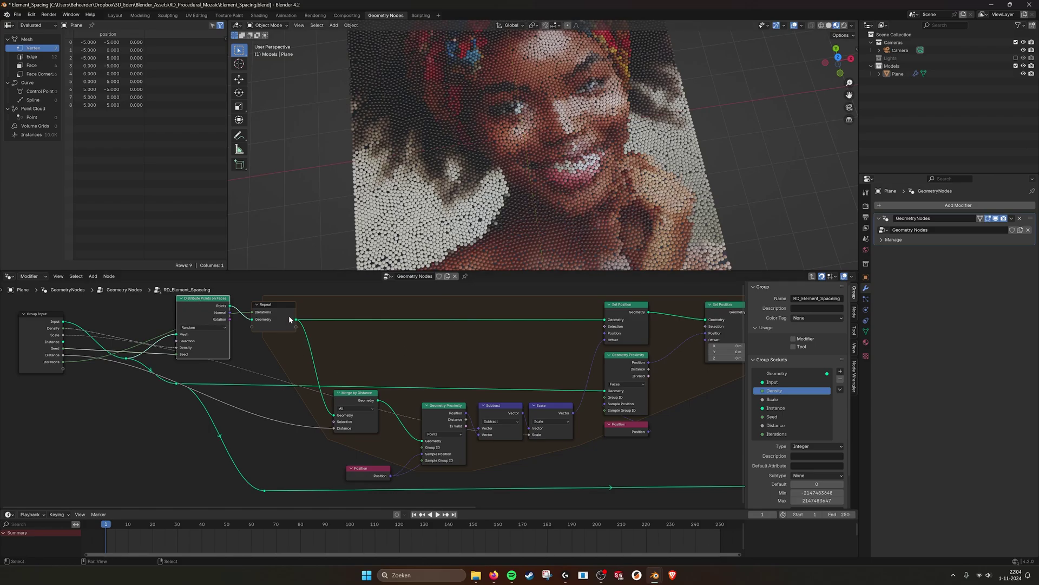
pyautogui.click(260, 327)
pyautogui.click(371, 395)
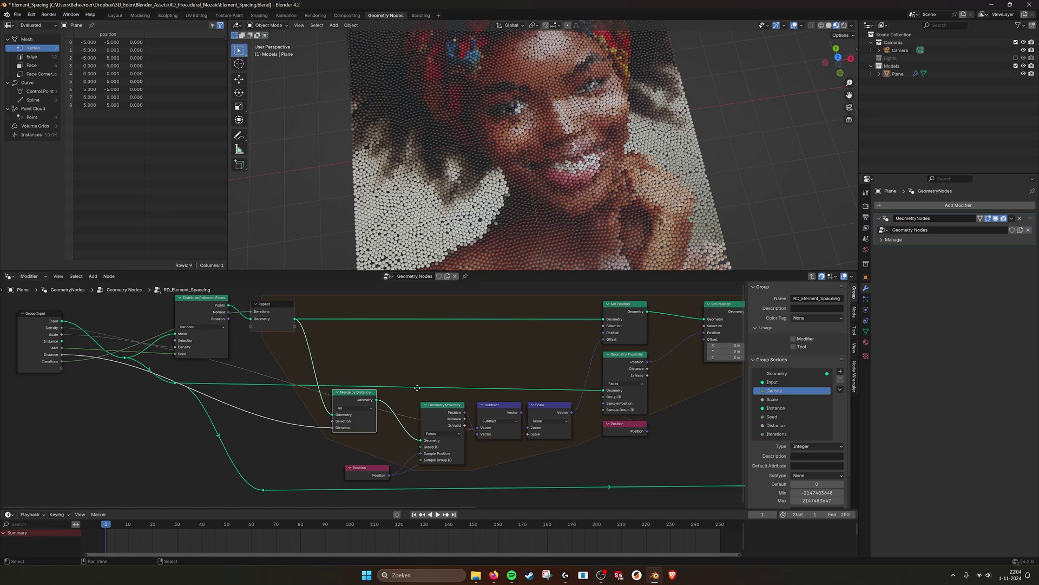
pyautogui.moveTo(372, 395); pyautogui.dragTo(334, 383, button='middle')
pyautogui.moveTo(193, 393); pyautogui.dragTo(235, 397, button='middle')
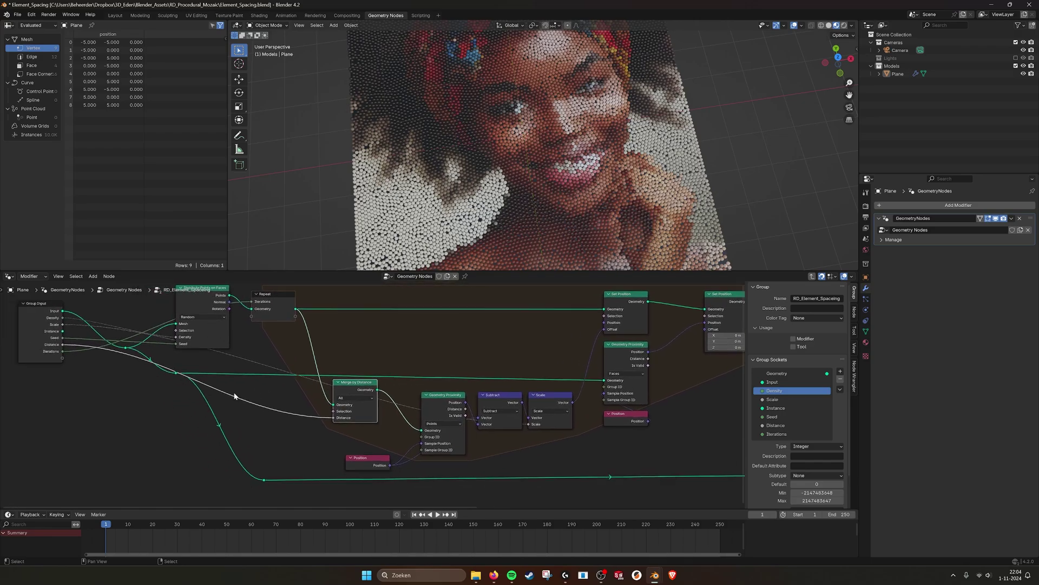
# Step: Inspect the Geometry Proximity and Subtract nodes that follow Merge by Distance
pyautogui.moveTo(414, 398); pyautogui.dragTo(369, 400, button='middle')
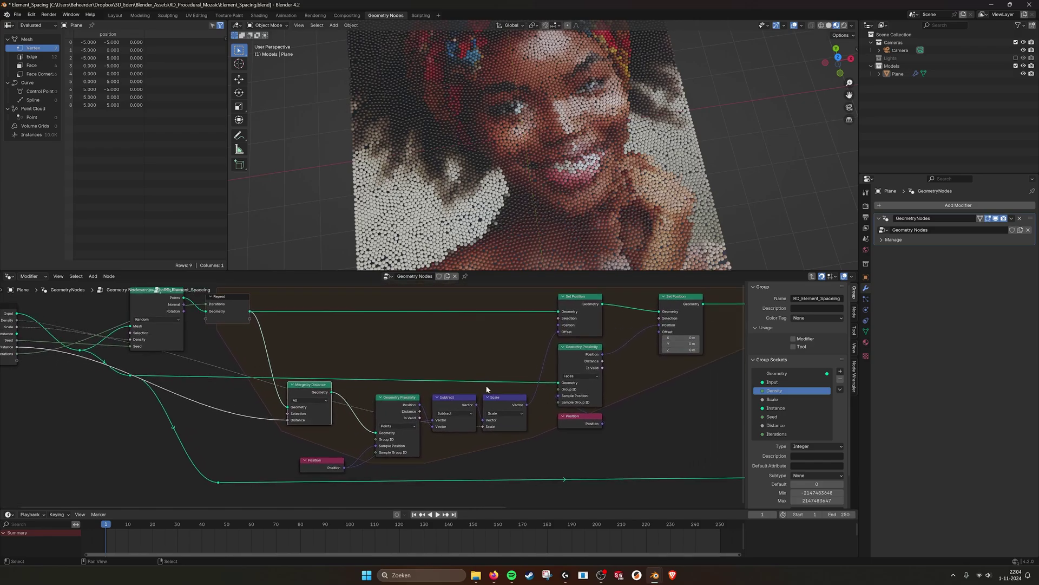
pyautogui.moveTo(404, 434); pyautogui.dragTo(370, 409, button='middle')
pyautogui.click(416, 397)
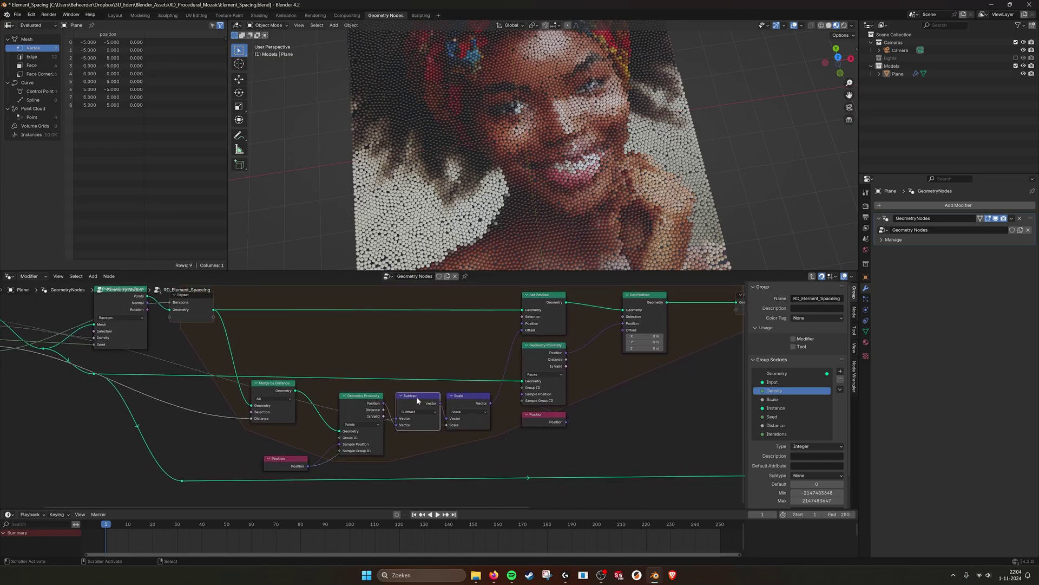
# Step: Inspect the Position and Scale nodes and how they feed the two Set Position nodes inside the Repeat zone
pyautogui.click(293, 461)
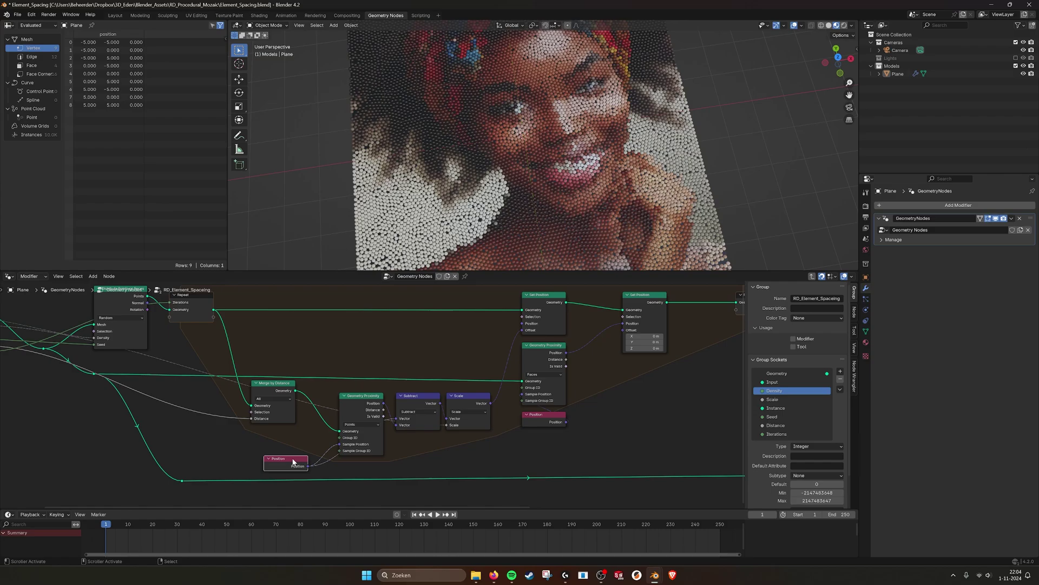
pyautogui.click(466, 398)
pyautogui.moveTo(175, 399); pyautogui.dragTo(306, 417, button='middle')
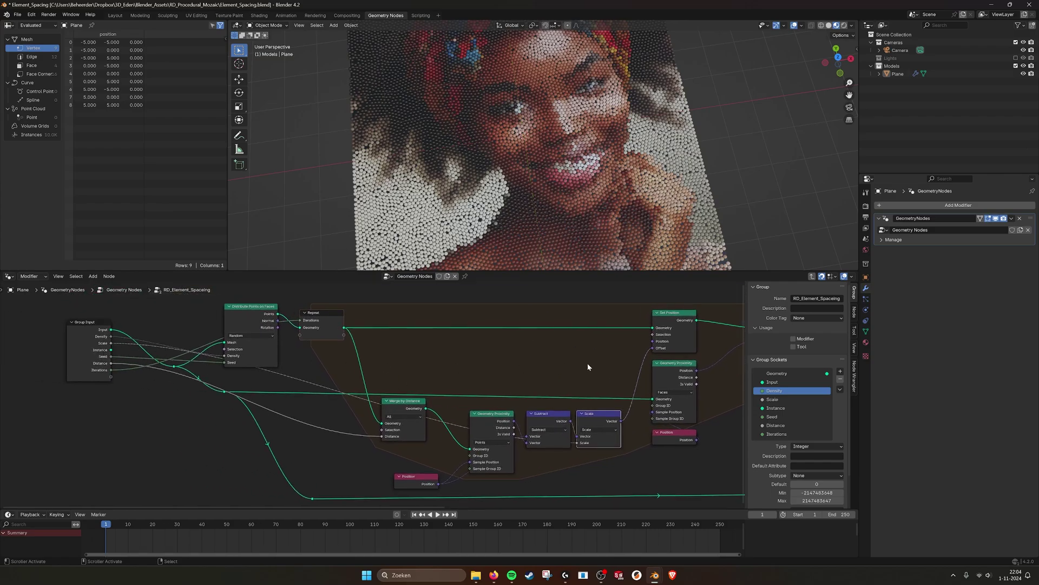
pyautogui.moveTo(678, 364); pyautogui.dragTo(389, 373, button='middle')
pyautogui.click(482, 321)
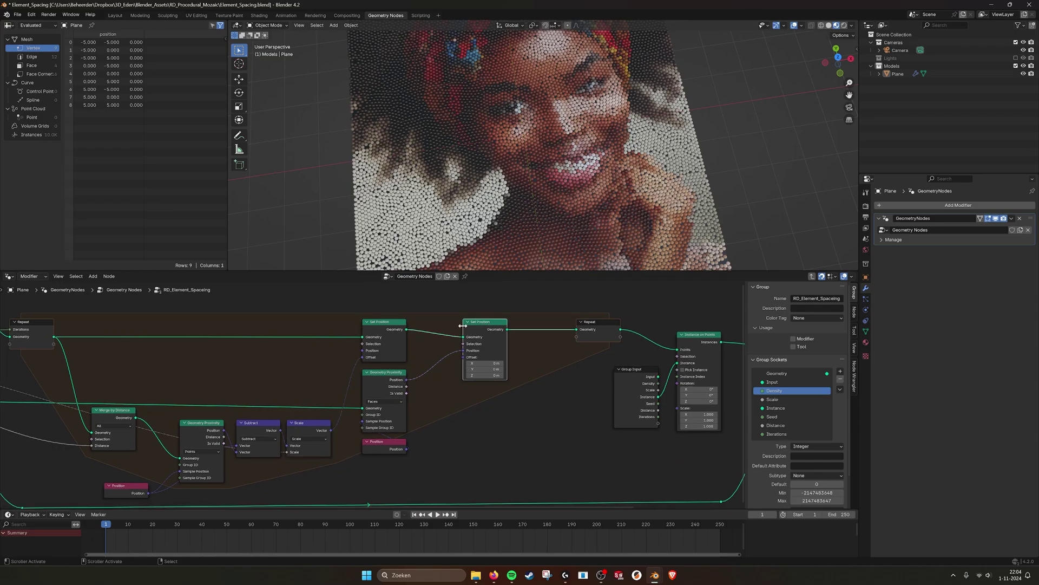
pyautogui.click(382, 329)
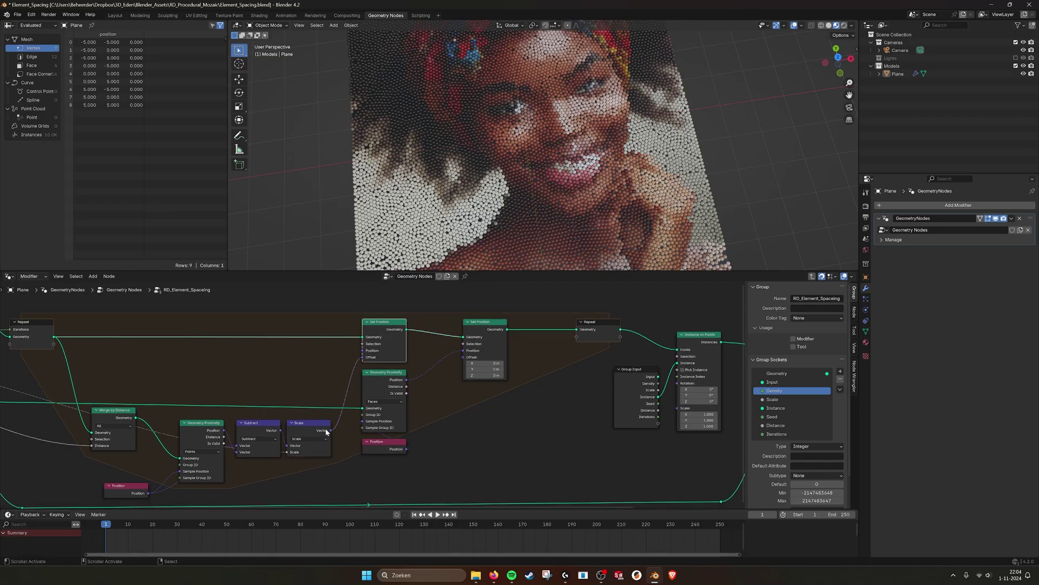
pyautogui.click(490, 324)
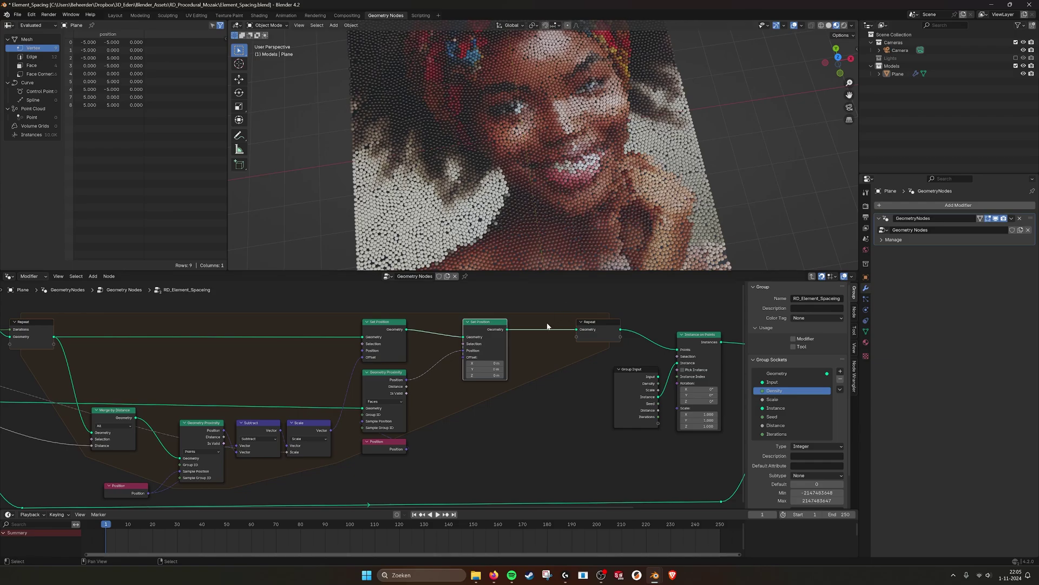
# Step: Switch to the browser to view Entagma's Relax Points tutorial page, and return to the Element_Spacing file in Blender
pyautogui.moveTo(494, 575)
pyautogui.click(536, 545)
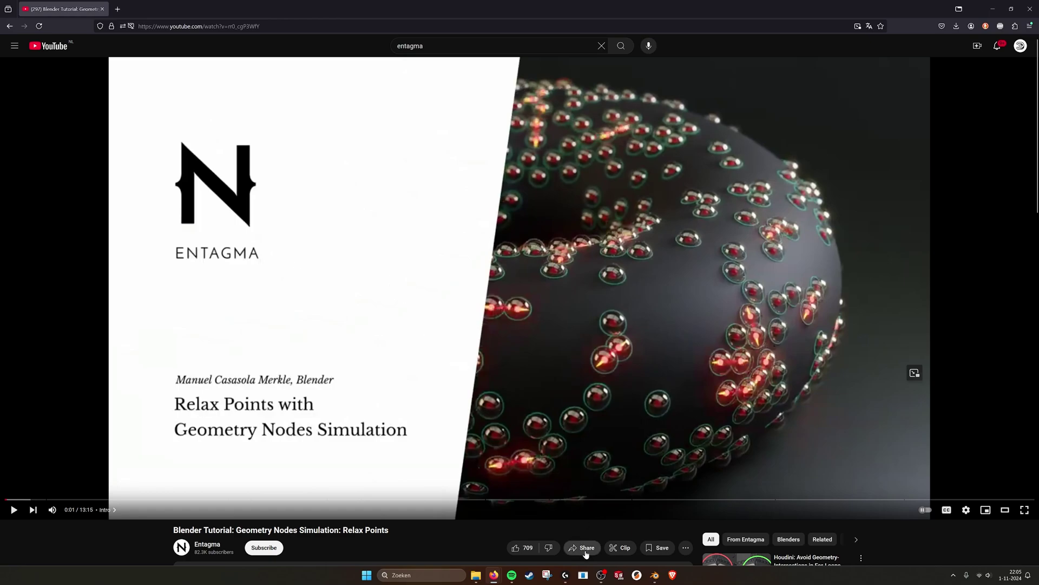
pyautogui.moveTo(654, 575)
pyautogui.click(661, 539)
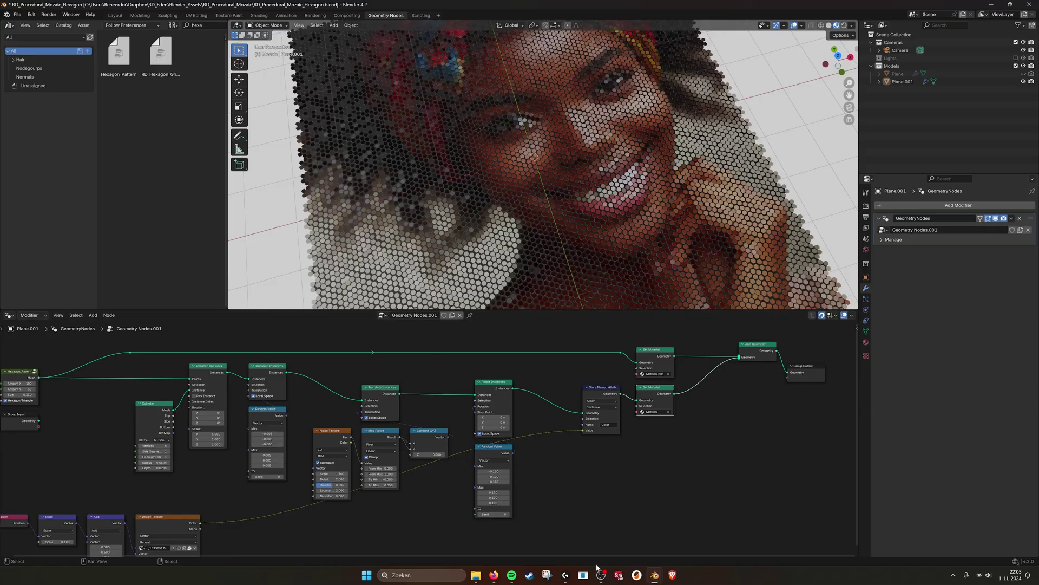
pyautogui.click(599, 532)
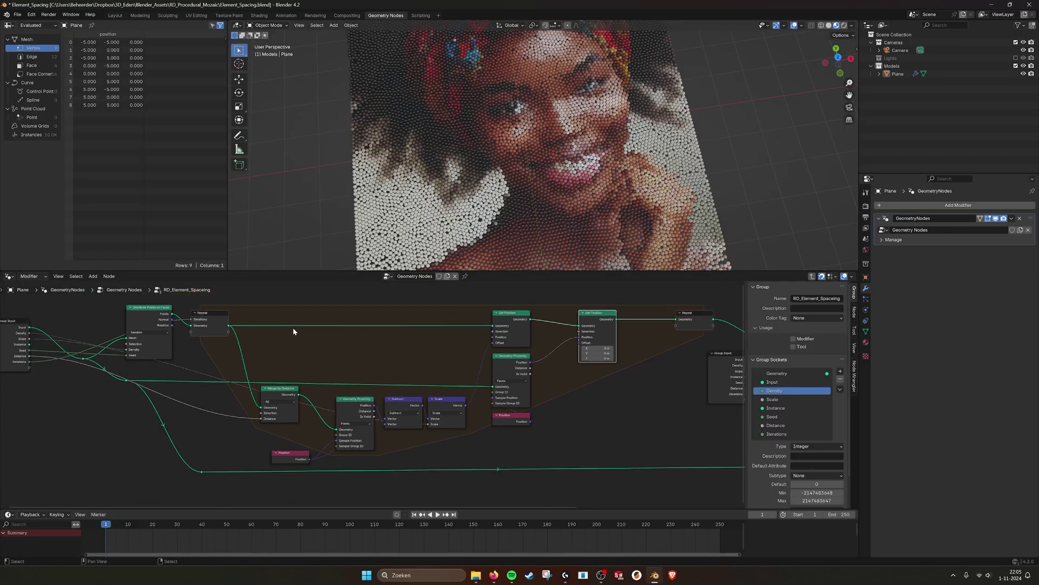
# Step: Inspect the Instance on Points and Join Geometry nodes that follow the Repeat zone
pyautogui.moveTo(494, 401); pyautogui.dragTo(388, 402, button='middle')
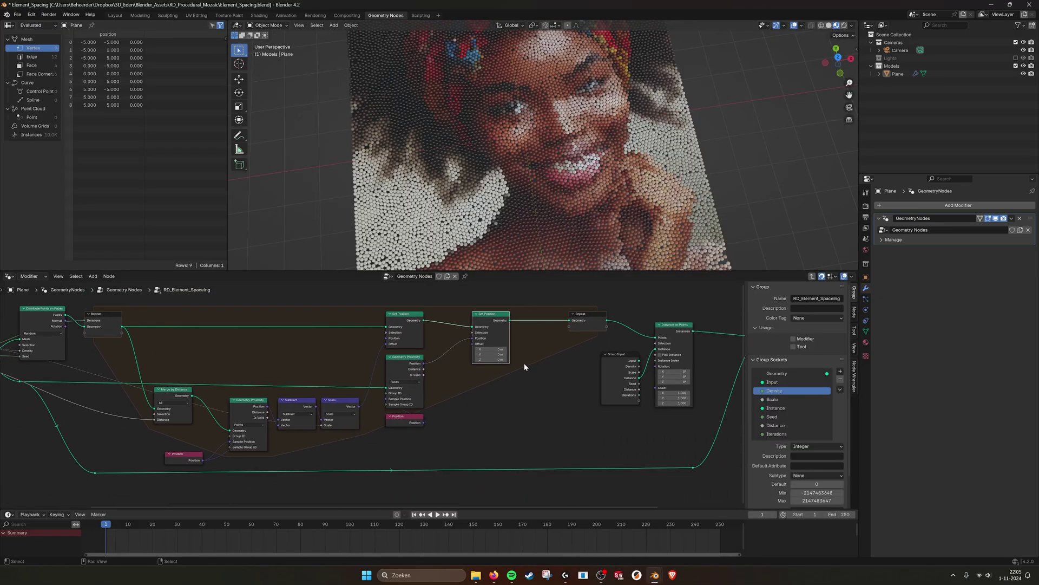
pyautogui.moveTo(525, 367); pyautogui.dragTo(492, 368, button='middle')
pyautogui.moveTo(626, 363); pyautogui.dragTo(479, 372, button='middle')
pyautogui.scroll(2, 482, 371)
pyautogui.click(520, 327)
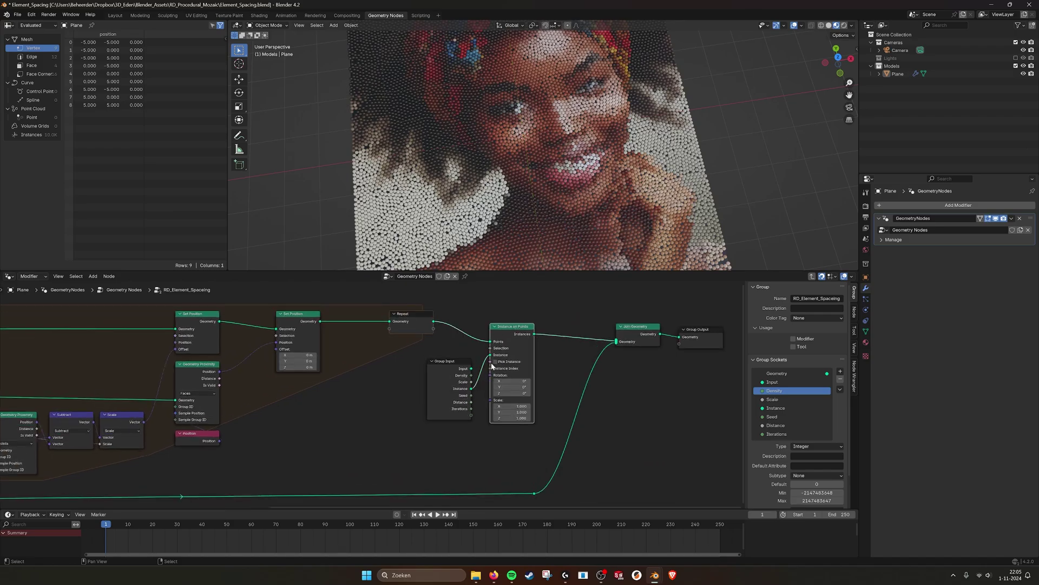
pyautogui.click(638, 336)
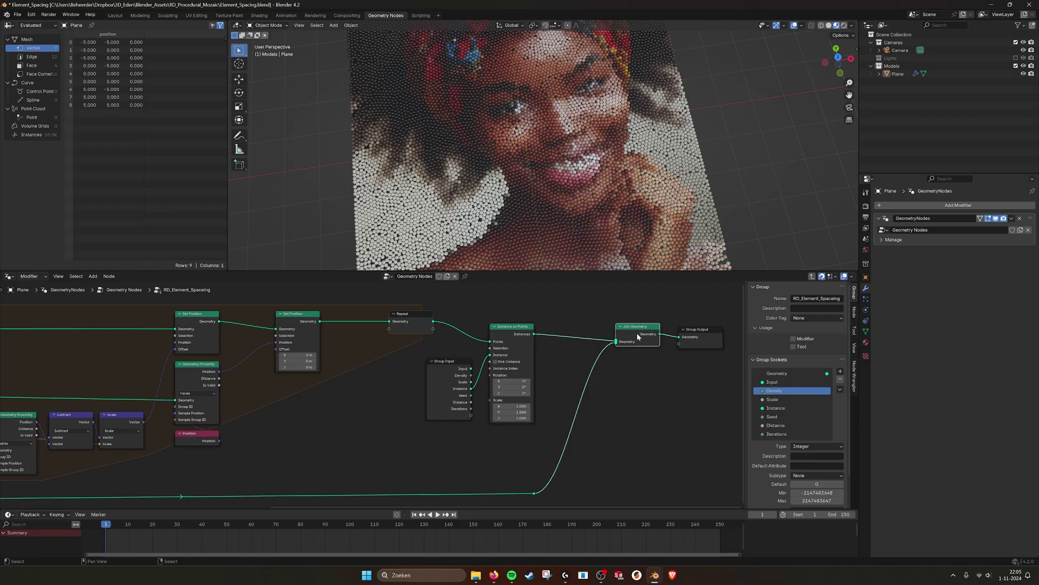
# Step: Review the RD_Element_Spacing group again from its Group Input through the Repeat zone
pyautogui.scroll(-2, 637, 334)
pyautogui.moveTo(448, 355); pyautogui.dragTo(838, 356, button='middle')
pyautogui.moveTo(264, 364); pyautogui.dragTo(411, 359, button='middle')
pyautogui.scroll(2, 367, 385)
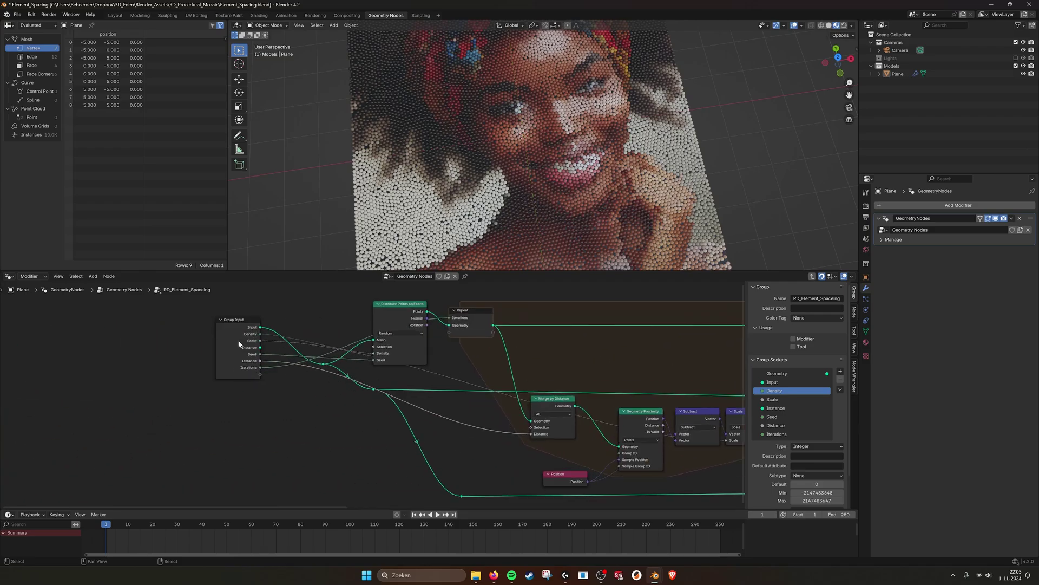
pyautogui.keyDown('ctrl'); pyautogui.hscroll(10, 469, 474); pyautogui.keyUp('ctrl')
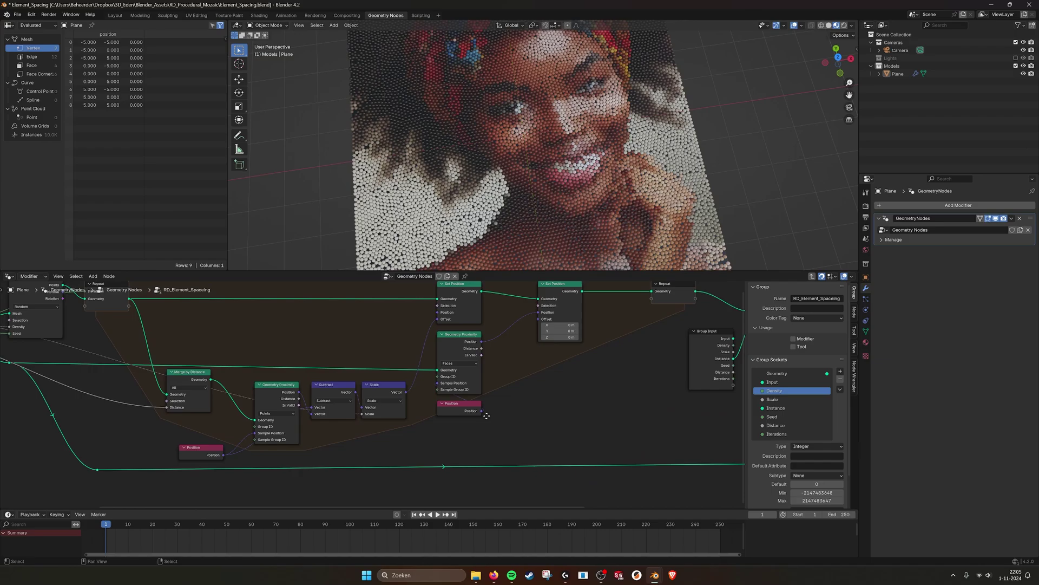
# Step: Return to the parent node tree and inspect the Grid, Store Named Attribute and Set Material nodes
pyautogui.click(811, 277)
pyautogui.moveTo(340, 389); pyautogui.dragTo(410, 385, button='middle')
pyautogui.scroll(1, 410, 384)
pyautogui.click(240, 372)
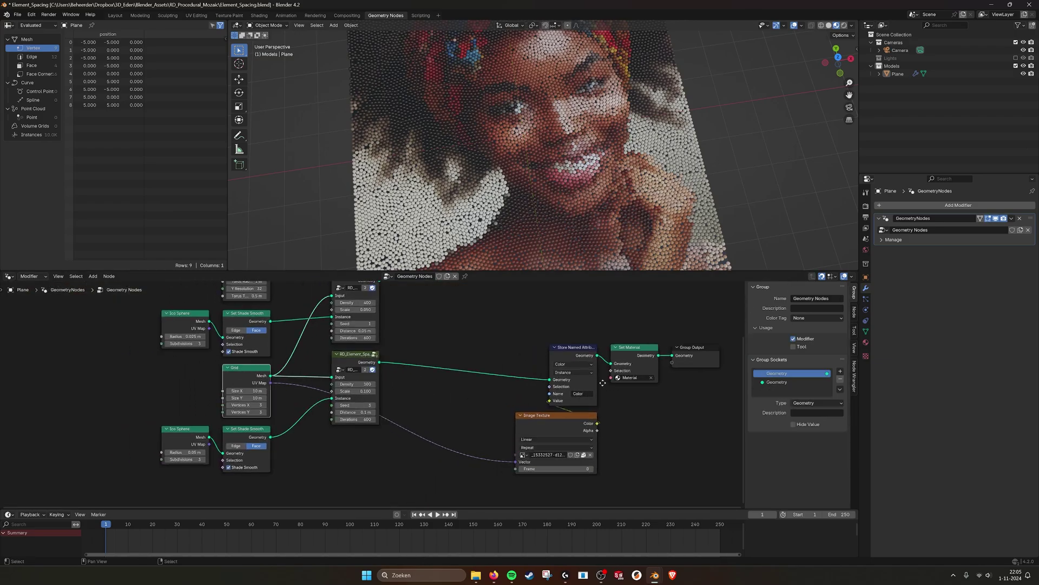
pyautogui.keyDown('ctrl'); pyautogui.hscroll(3, 545, 371); pyautogui.keyUp('ctrl')
pyautogui.keyDown('ctrl'); pyautogui.hscroll(2, 517, 350); pyautogui.keyUp('ctrl')
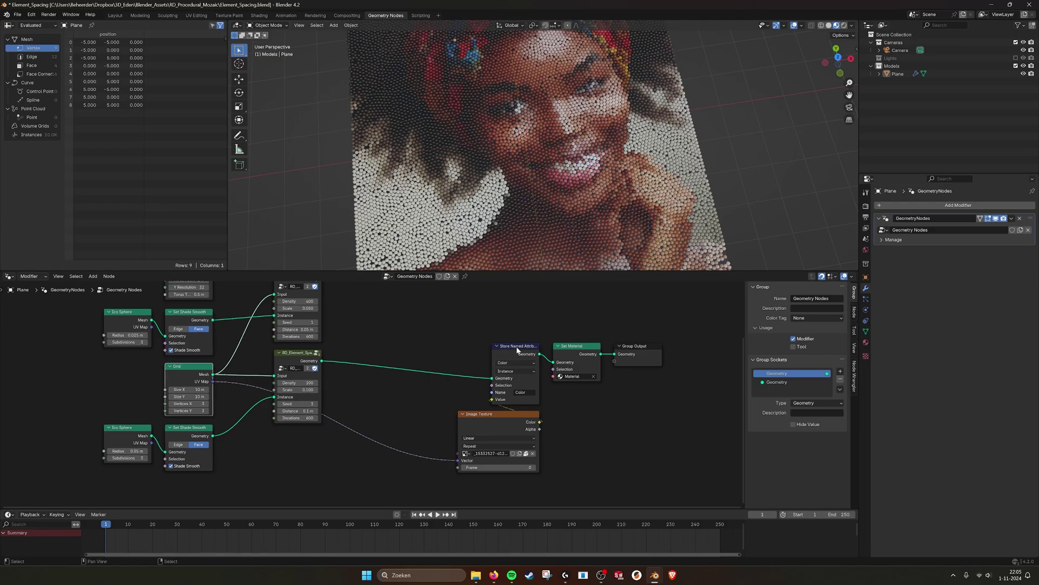
pyautogui.click(518, 350)
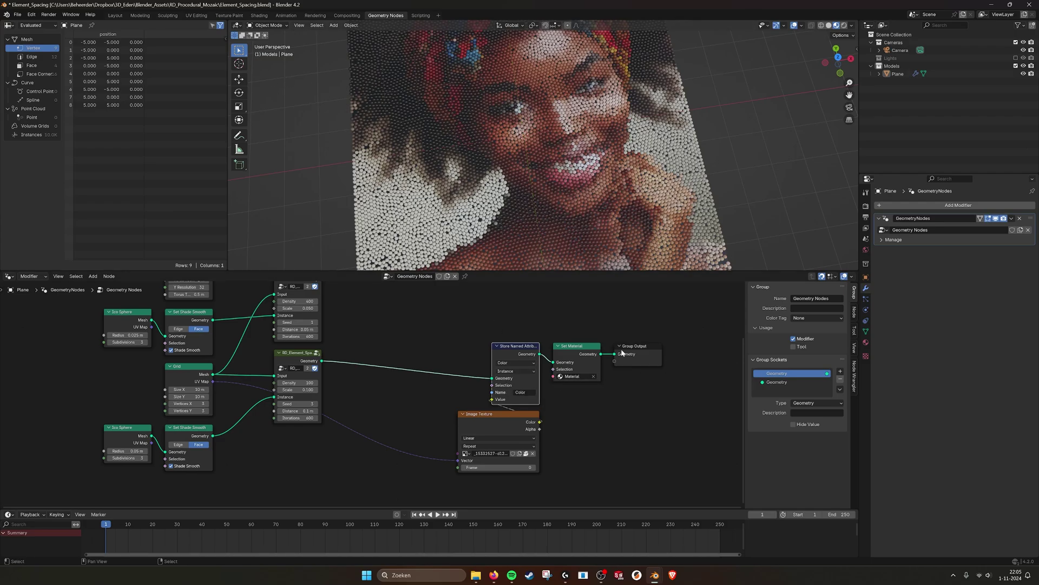
pyautogui.click(590, 349)
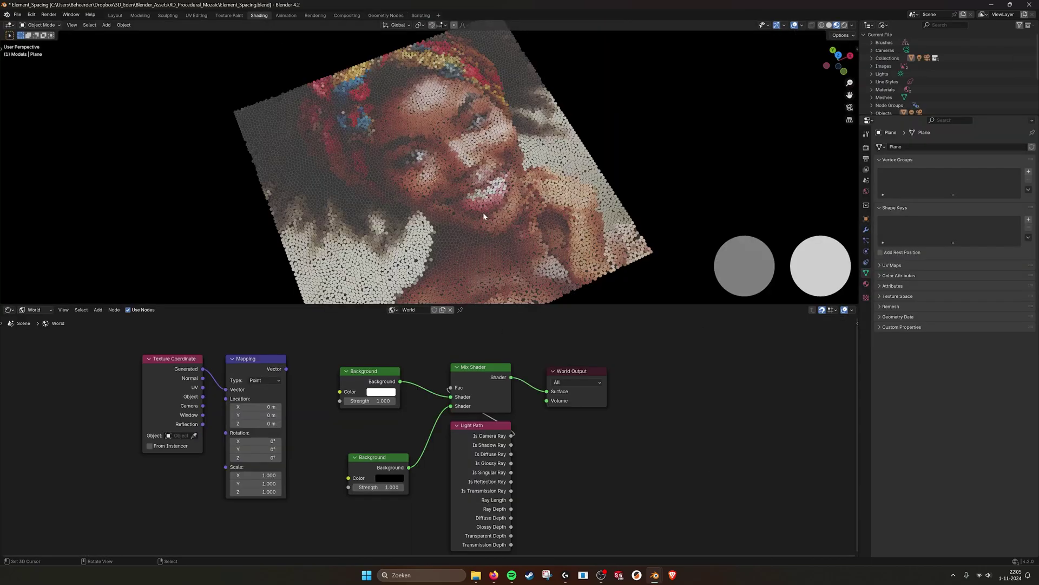
# Step: Show the object's material nodes in the Shading workspace and select the Attribute node that supplies Color
pyautogui.click(259, 15)
pyautogui.click(34, 310)
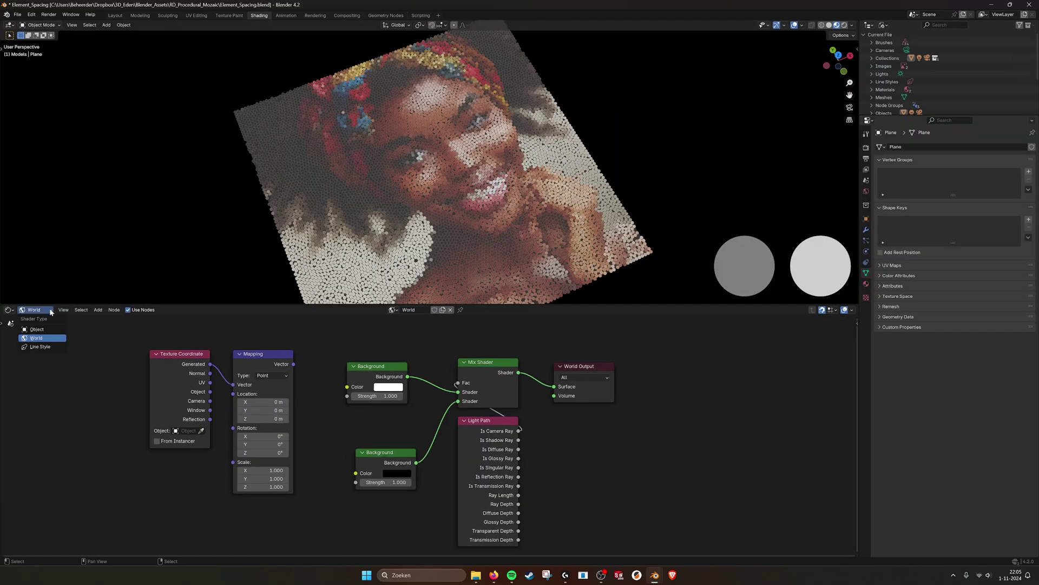
pyautogui.click(33, 330)
pyautogui.click(387, 369)
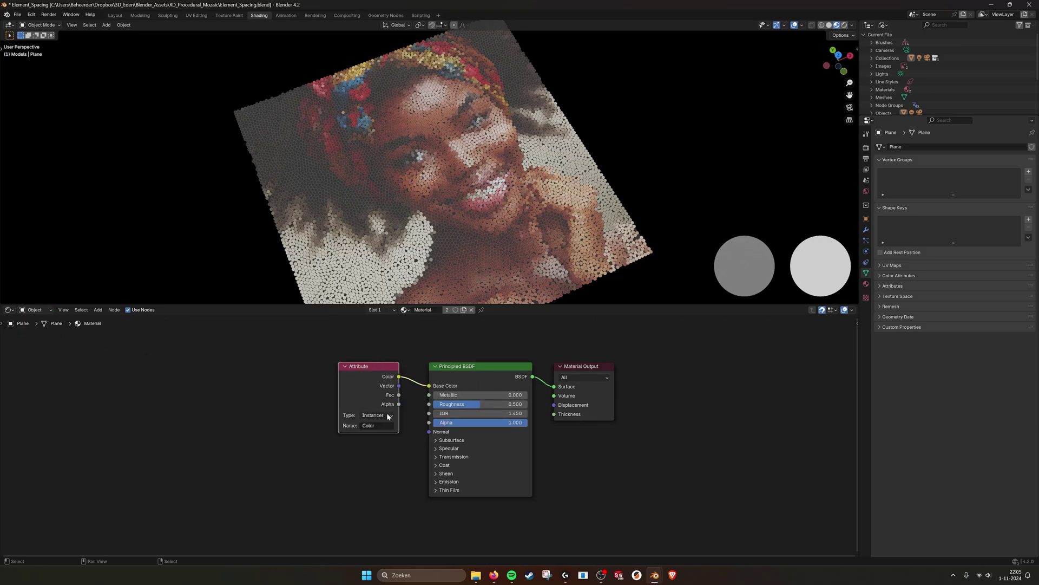
# Step: Examine the sphere colours in the rendered portrait up close and from a lower angle
pyautogui.scroll(6, 558, 215)
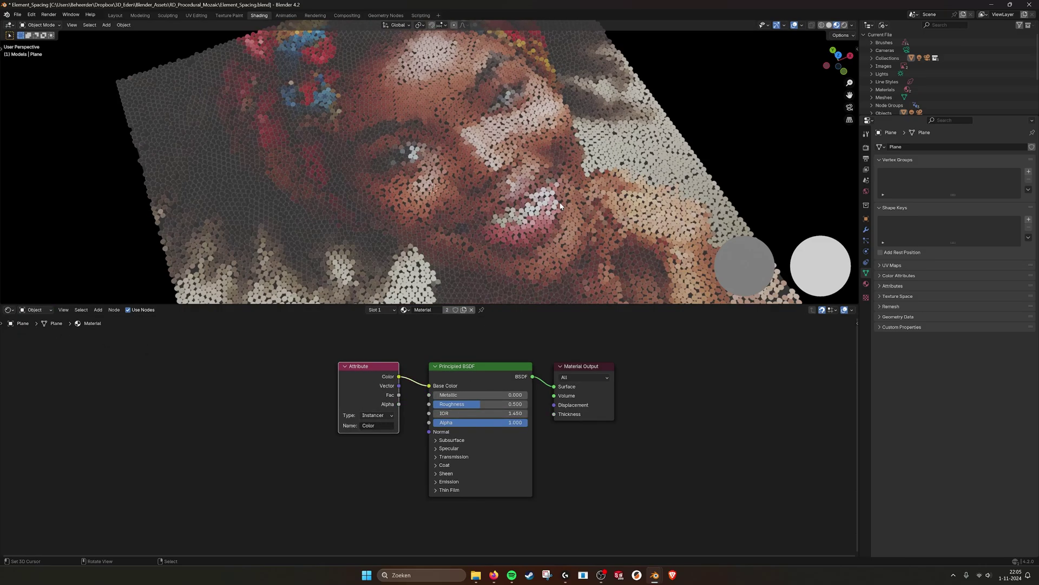
pyautogui.moveTo(563, 215)
pyautogui.mouseDown(button='middle')
pyautogui.moveTo(525, 206)
pyautogui.moveTo(563, 201)
pyautogui.mouseUp(button='middle')
pyautogui.scroll(-2, 515, 207)
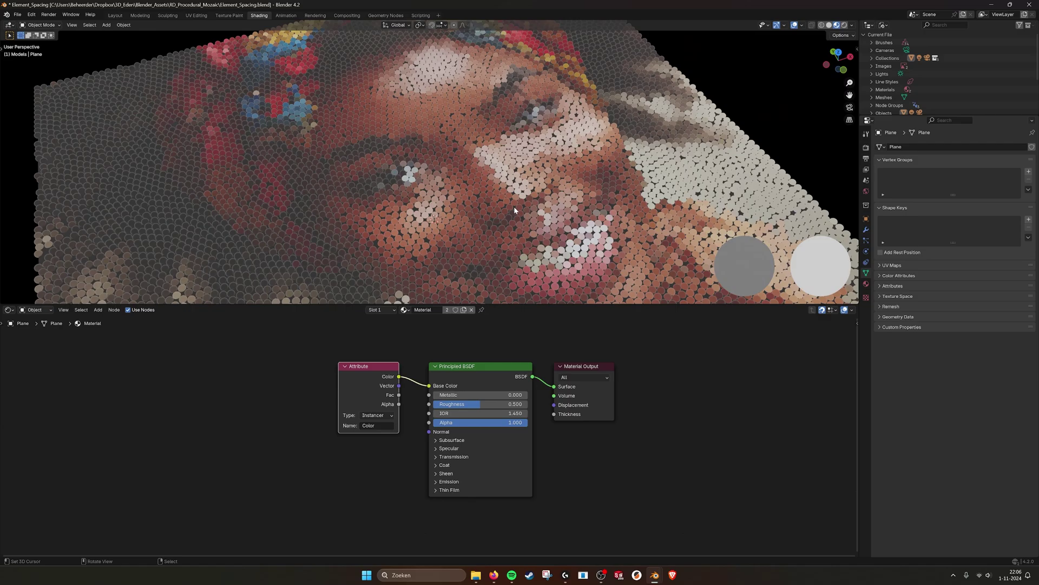
pyautogui.scroll(3, 518, 203)
pyautogui.scroll(-3, 519, 202)
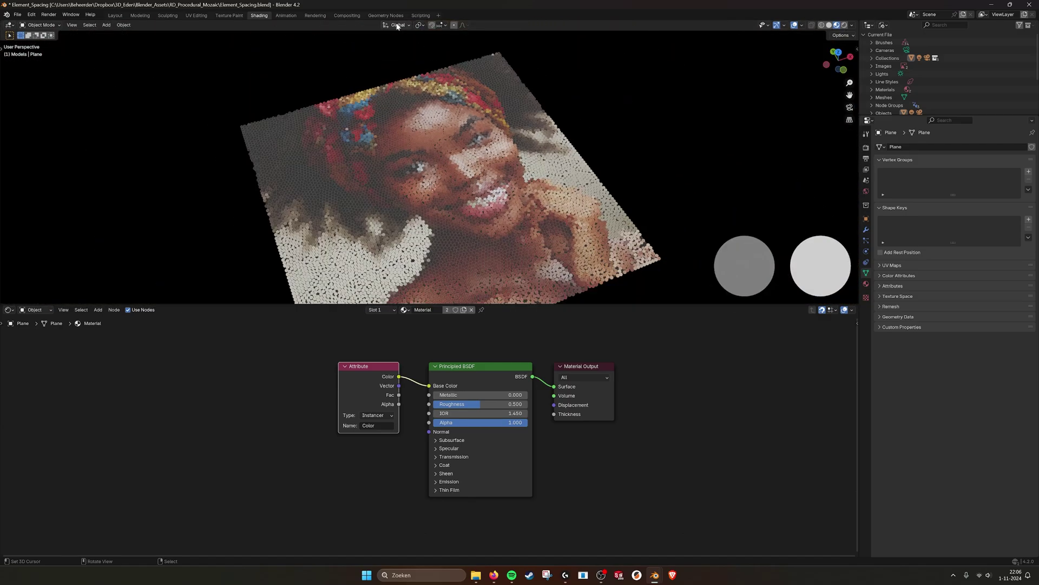
# Step: Return to the Geometry Nodes workspace and inspect the Image Texture node beneath Store Named Attribute
pyautogui.click(386, 16)
pyautogui.click(500, 416)
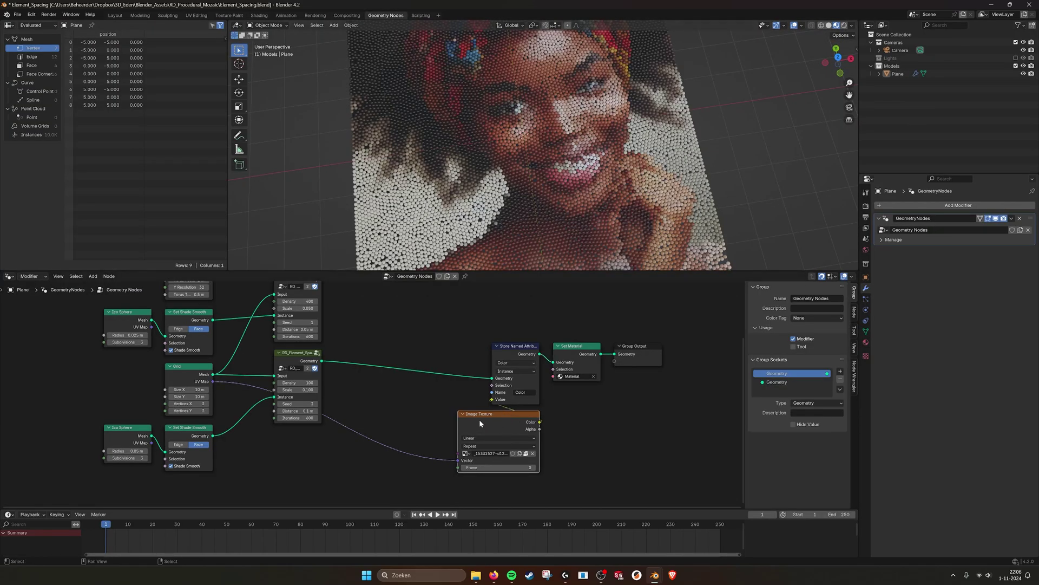
pyautogui.click(545, 421)
pyautogui.scroll(-1, 503, 405)
pyautogui.moveTo(502, 405); pyautogui.dragTo(528, 434, button='middle')
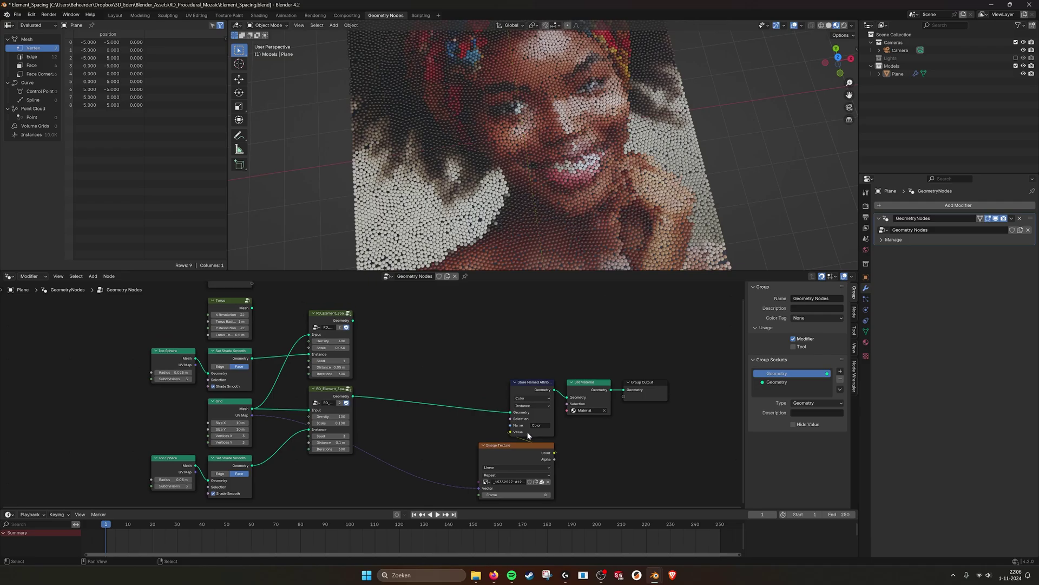
pyautogui.scroll(-1, 526, 432)
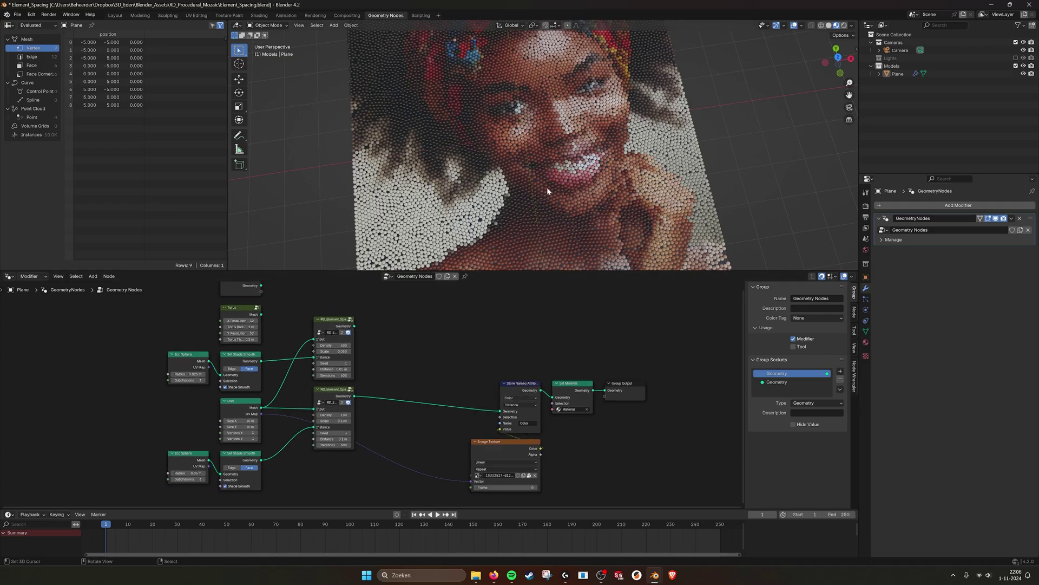
# Step: Look over the evenly spaced sphere portrait above the node tree from another angle
pyautogui.moveTo(547, 187); pyautogui.dragTo(613, 258, button='middle')
pyautogui.scroll(5, 579, 177)
pyautogui.scroll(-4, 583, 177)
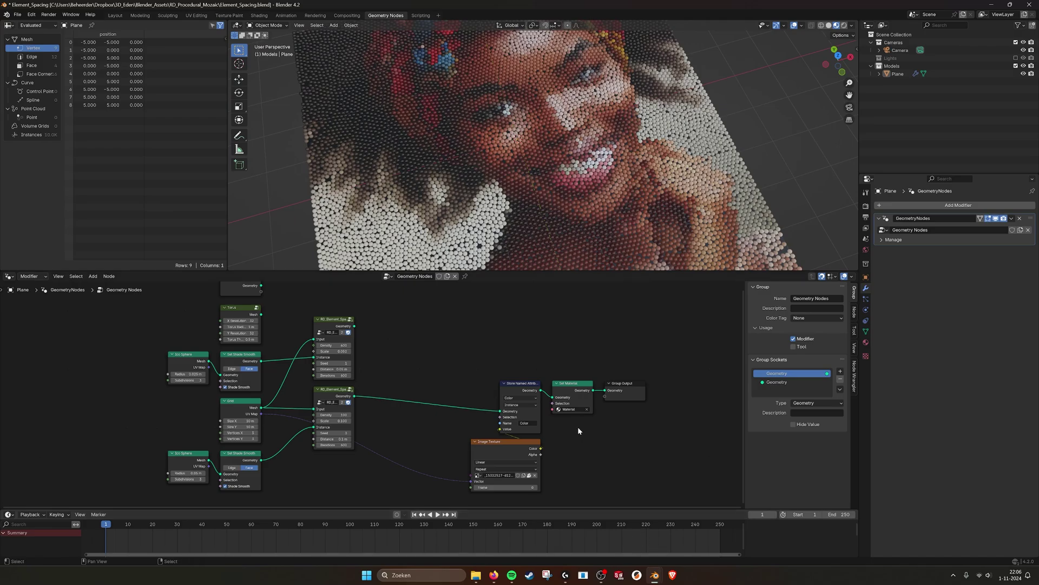
# Step: Switch to the RD_Procedural_Mozaic_Rotation file and view the fish mosaic outside the camera
pyautogui.moveTo(655, 575)
pyautogui.click(731, 538)
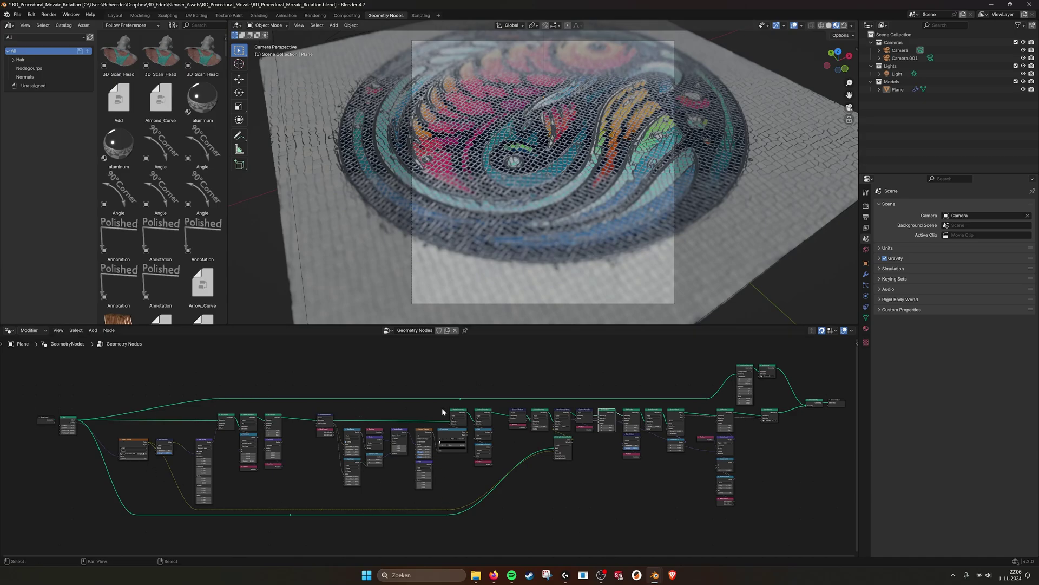
pyautogui.moveTo(614, 124); pyautogui.dragTo(583, 178, button='middle')
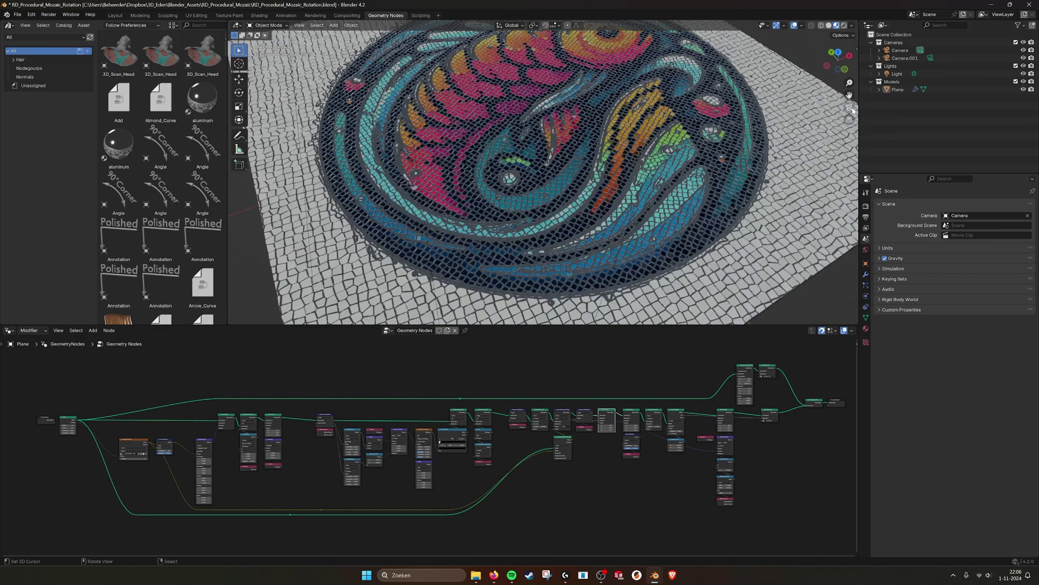
# Step: Look through the camera and set the scene camera to Camera.001
pyautogui.click(850, 107)
pyautogui.click(966, 216)
pyautogui.click(969, 237)
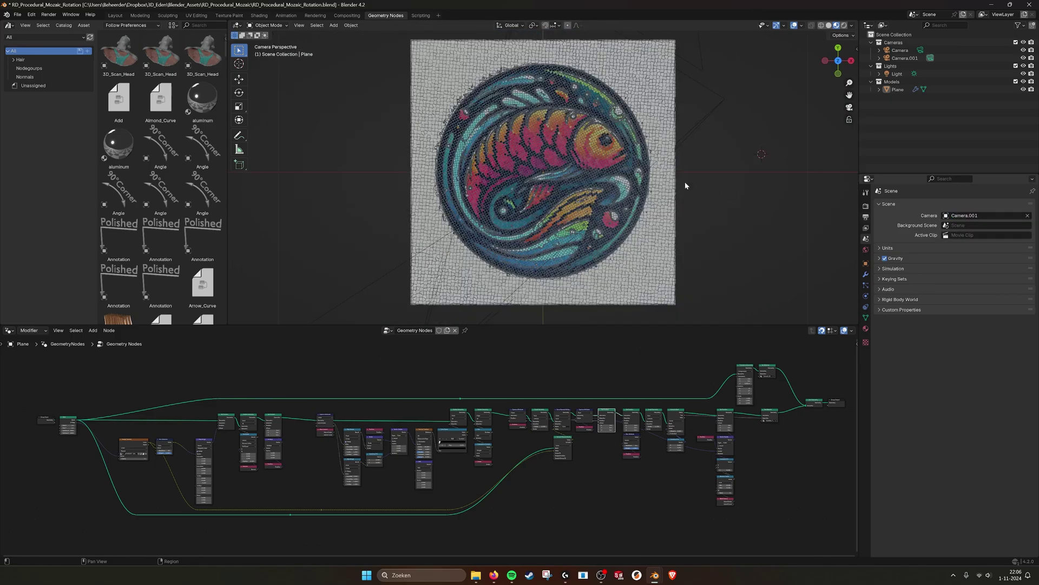
# Step: Examine how the tiles of the fish mosaic follow the image contours, from above and at an angle
pyautogui.scroll(4, 708, 167)
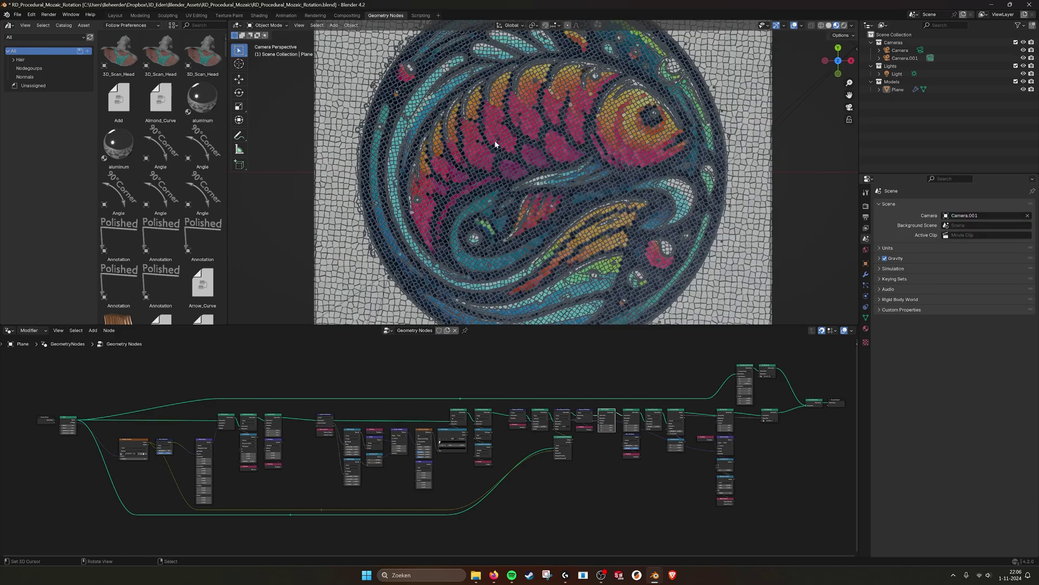
pyautogui.scroll(3, 515, 144)
pyautogui.scroll(-4, 516, 148)
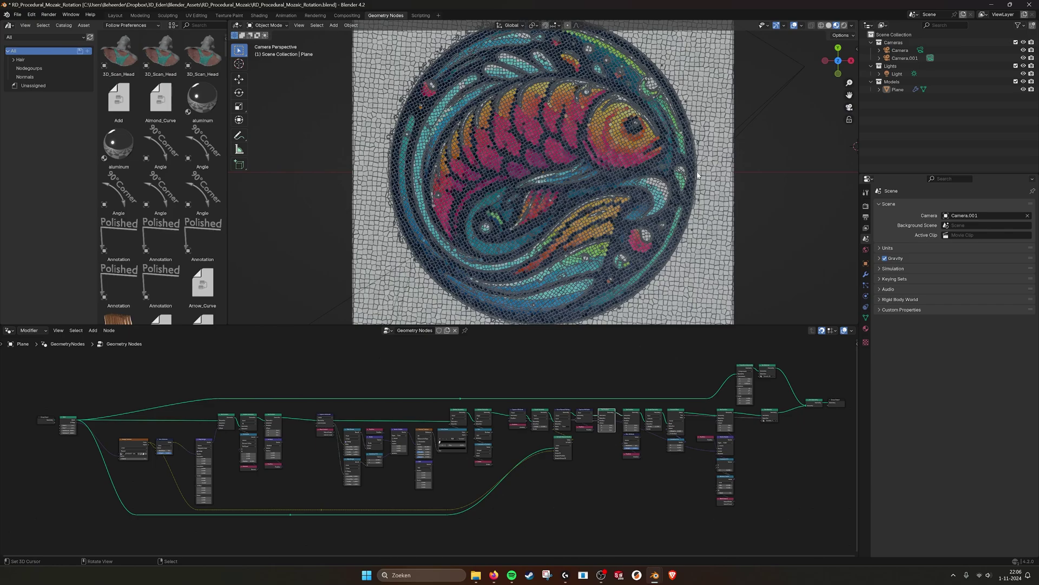
pyautogui.moveTo(698, 174); pyautogui.dragTo(598, 125, button='middle')
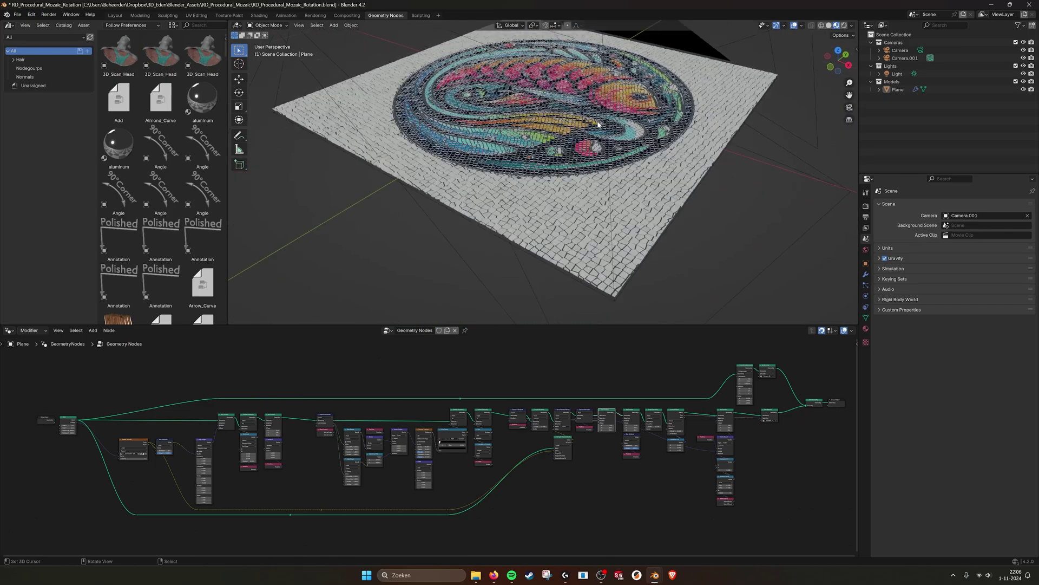
pyautogui.scroll(5, 585, 127)
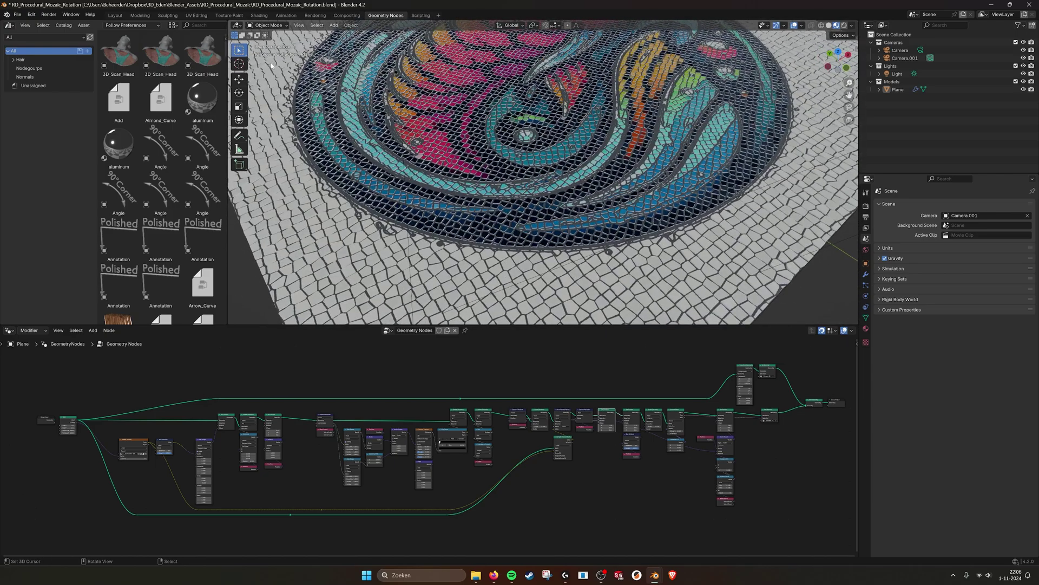
pyautogui.moveTo(668, 190); pyautogui.dragTo(649, 204, button='middle')
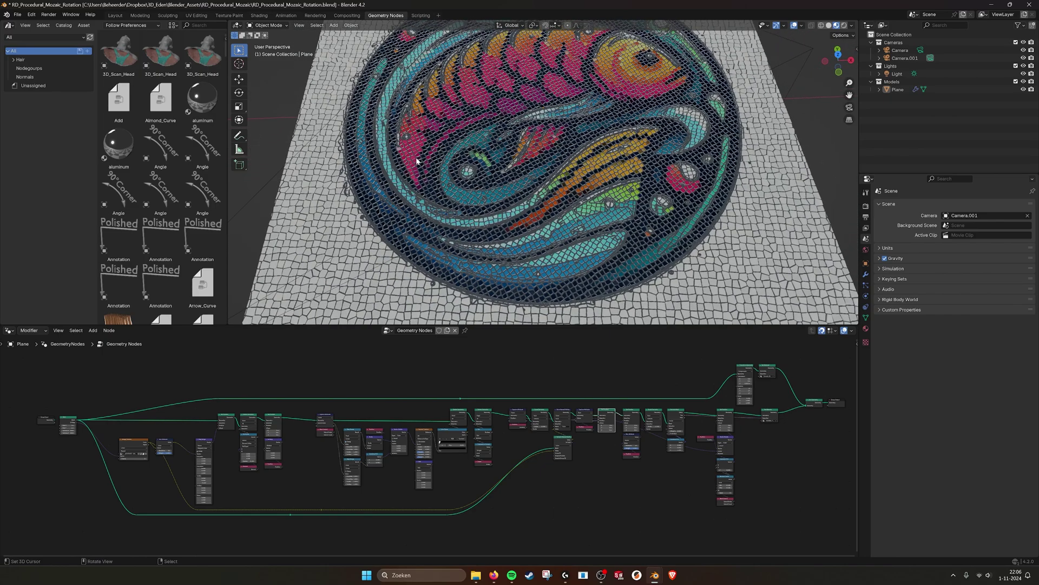
pyautogui.moveTo(743, 202); pyautogui.dragTo(776, 153, button='middle')
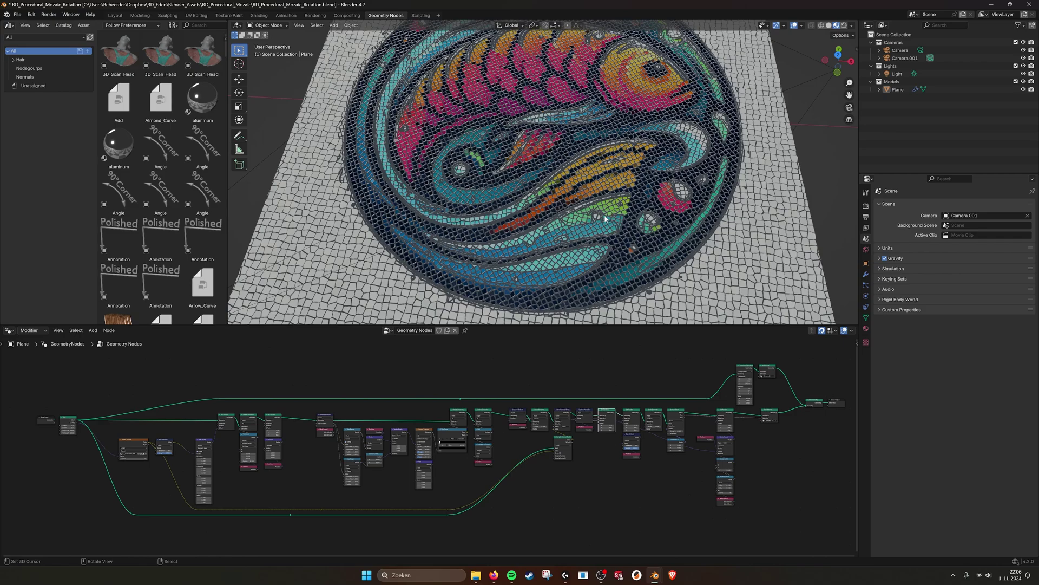
# Step: Examine the Grid node and the image, blur and range nodes at the start of the fish mosaic's node tree
pyautogui.moveTo(161, 475); pyautogui.dragTo(434, 442, button='middle')
pyautogui.scroll(9, 412, 425)
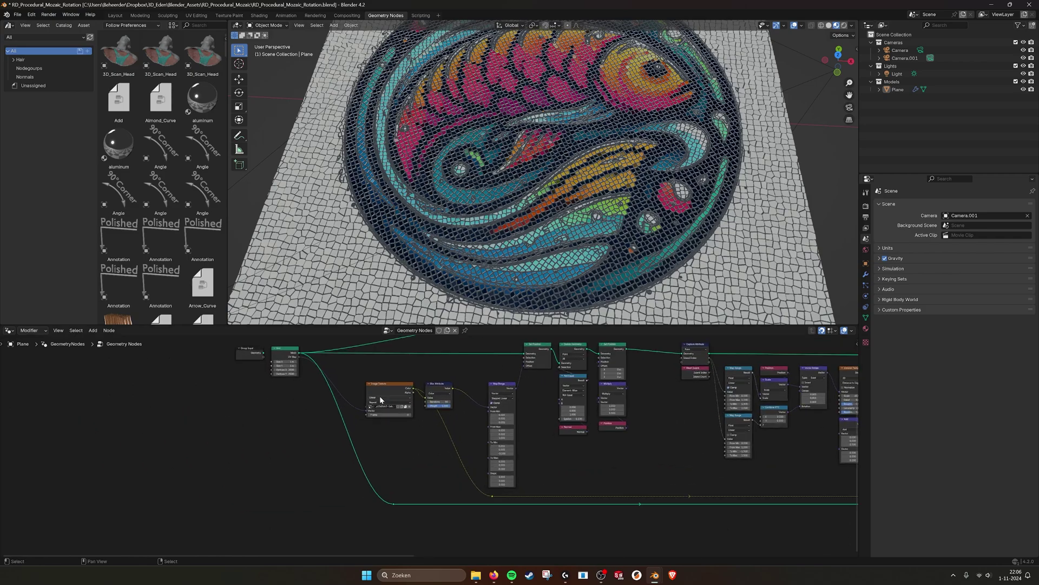
pyautogui.moveTo(363, 386); pyautogui.dragTo(418, 469, button='middle')
pyautogui.scroll(3, 418, 469)
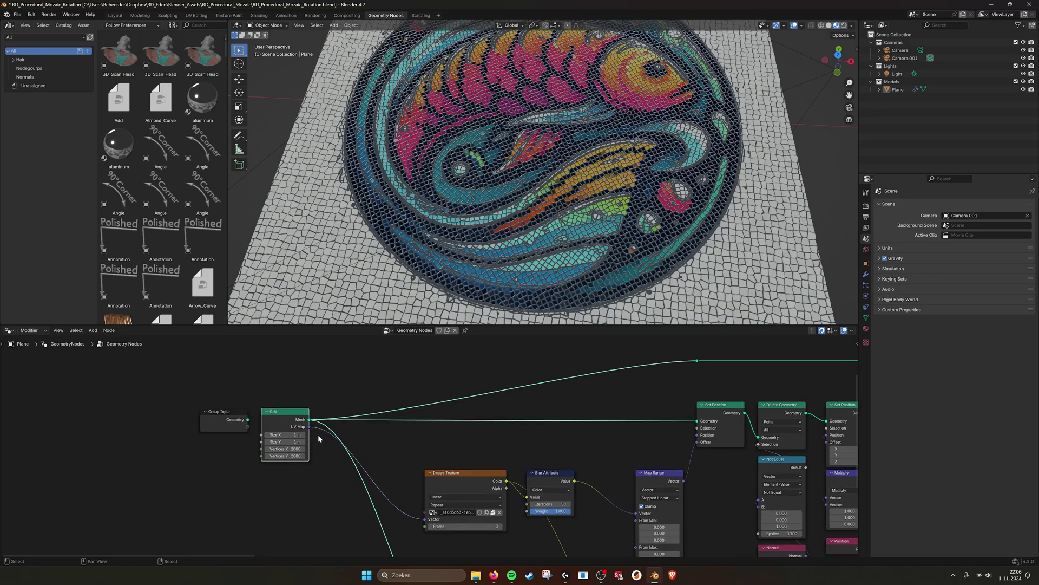
pyautogui.scroll(2, 318, 434)
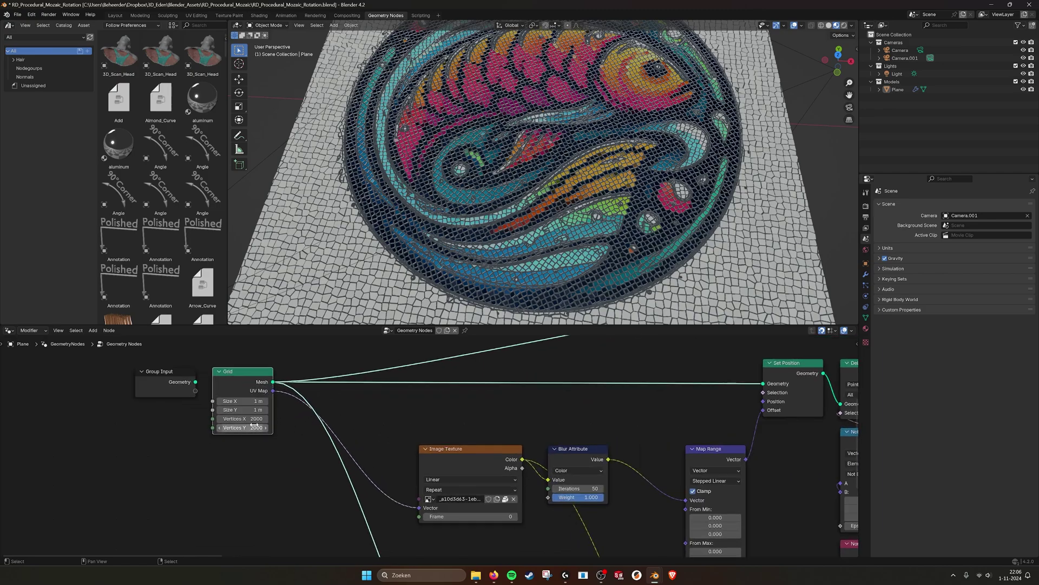
pyautogui.scroll(-2, 417, 422)
pyautogui.moveTo(439, 423); pyautogui.dragTo(396, 435, button='middle')
pyautogui.scroll(-2, 397, 444)
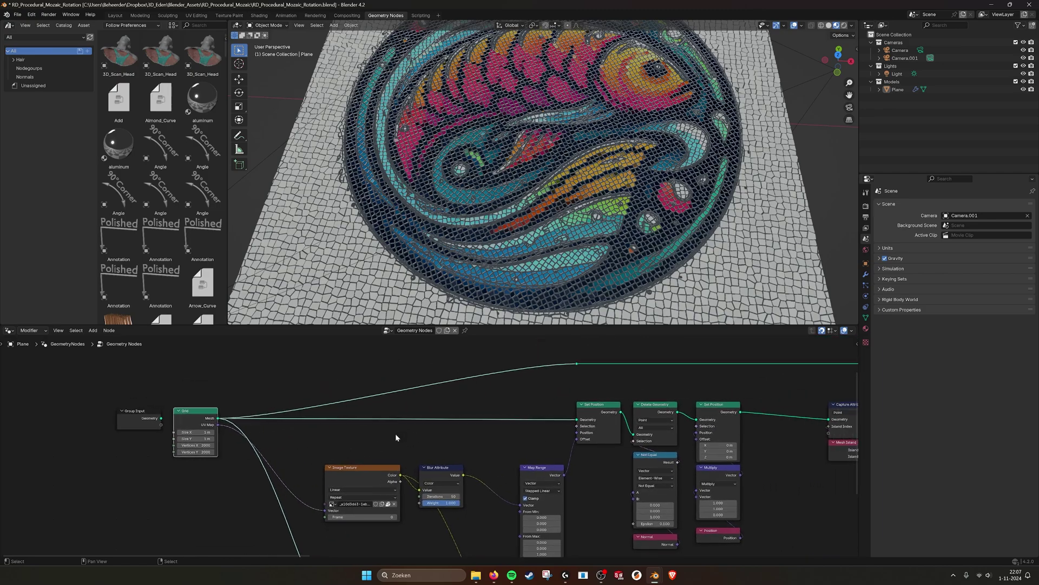
# Step: Preview the Grid node's mesh through a new Viewer node and select the plane to inspect its point density
pyautogui.scroll(2, 396, 434)
pyautogui.moveTo(227, 425); pyautogui.dragTo(286, 432, button='middle')
pyautogui.moveTo(241, 420); pyautogui.dragTo(294, 417)
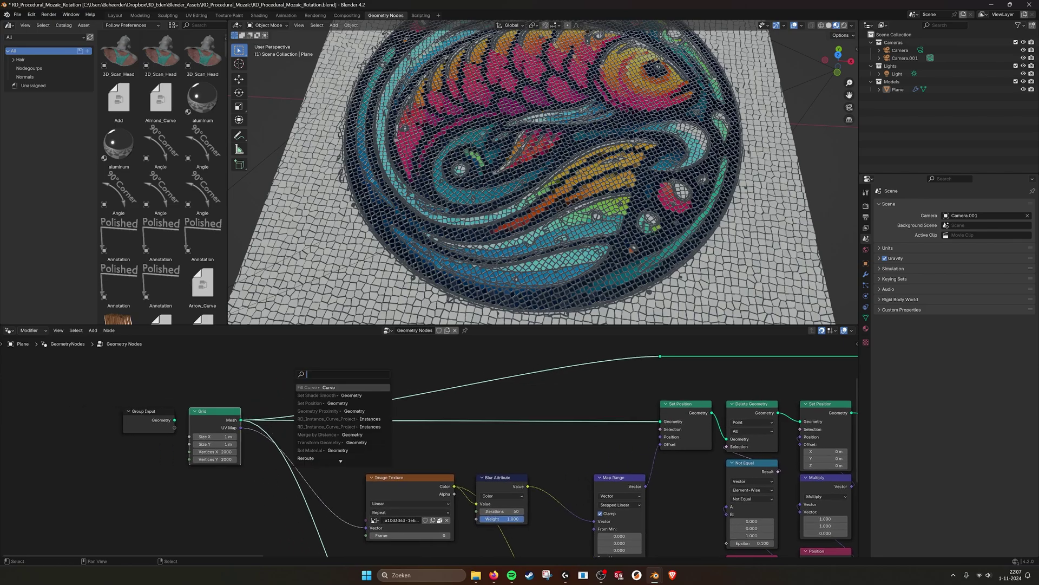
pyautogui.write('viewer')
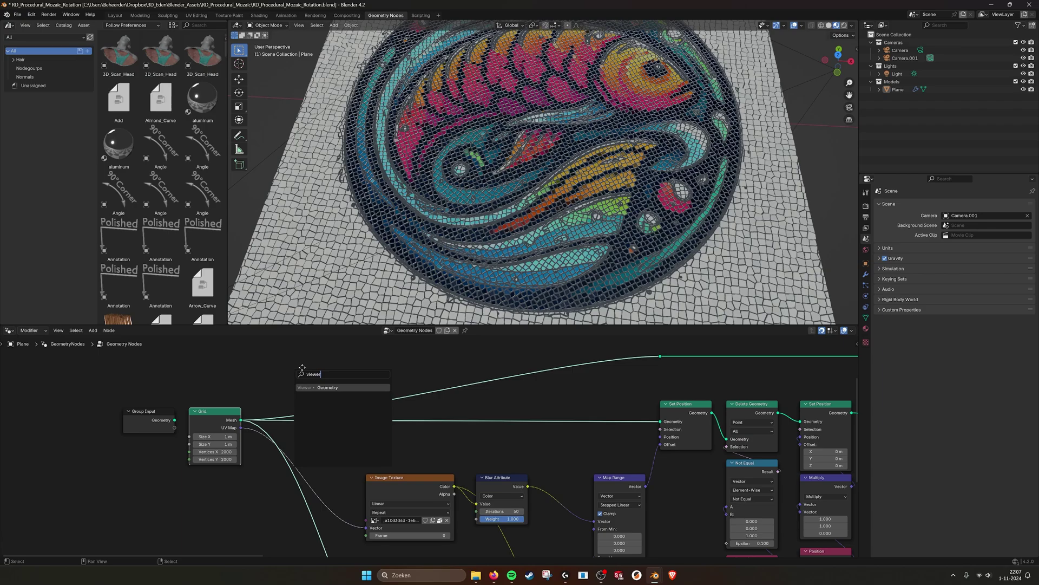
pyautogui.press('Return')
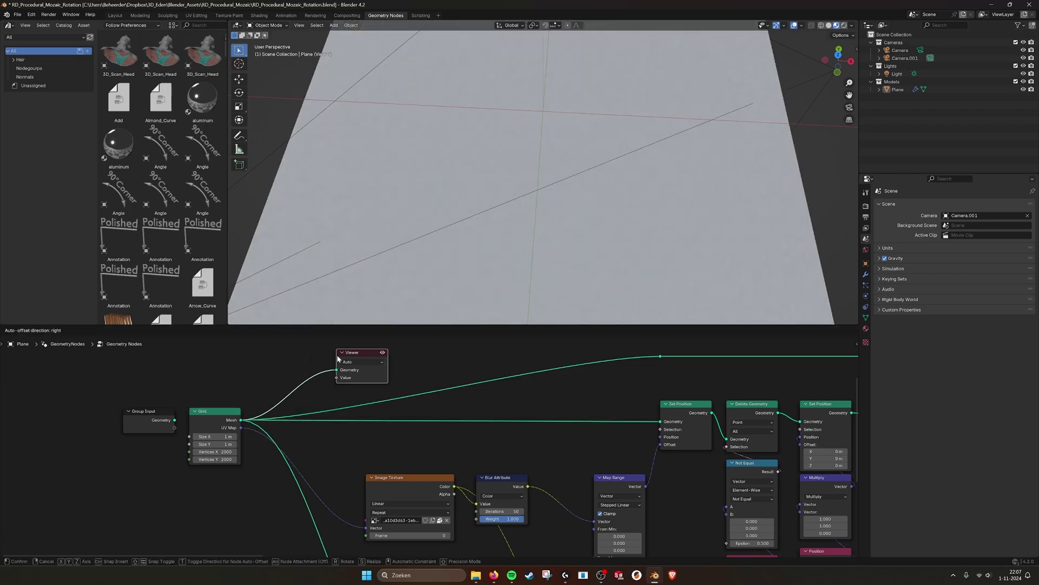
pyautogui.click(563, 174)
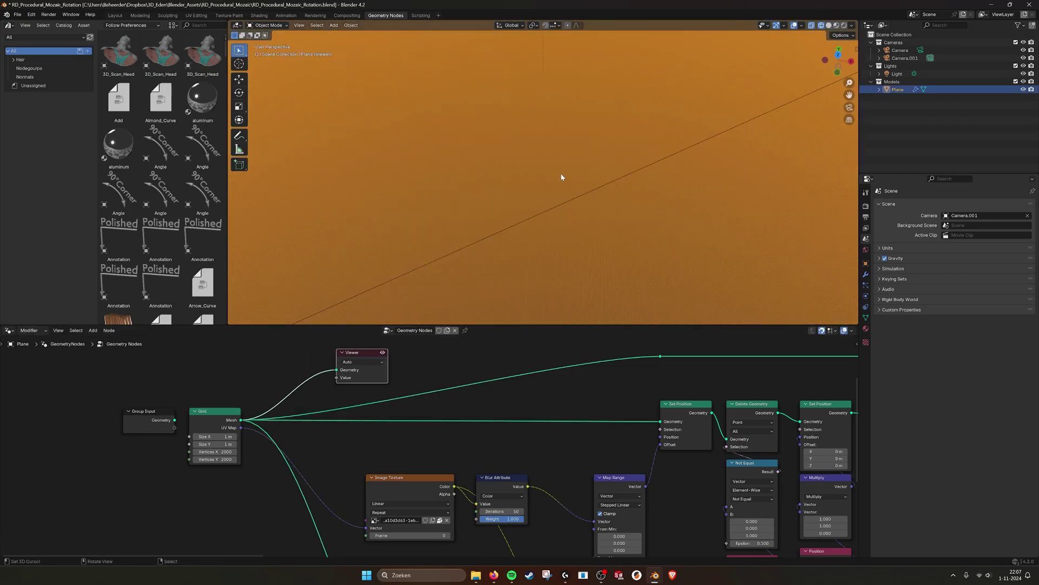
pyautogui.scroll(-5, 586, 170)
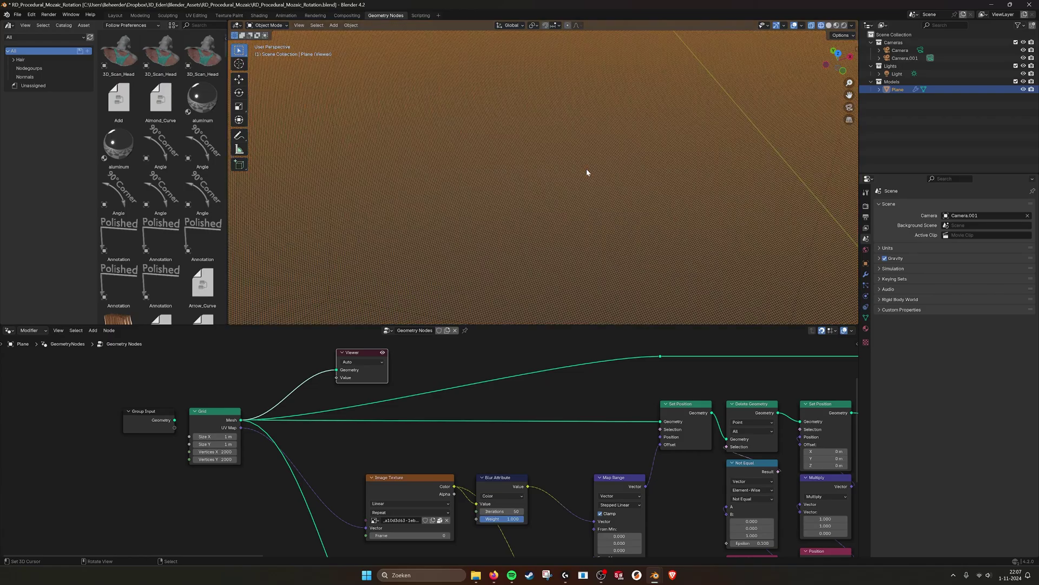
pyautogui.scroll(-4, 554, 167)
# Step: Move the Viewer node above the Set Position and Delete Geometry nodes
pyautogui.moveTo(685, 496); pyautogui.dragTo(582, 492, button='middle')
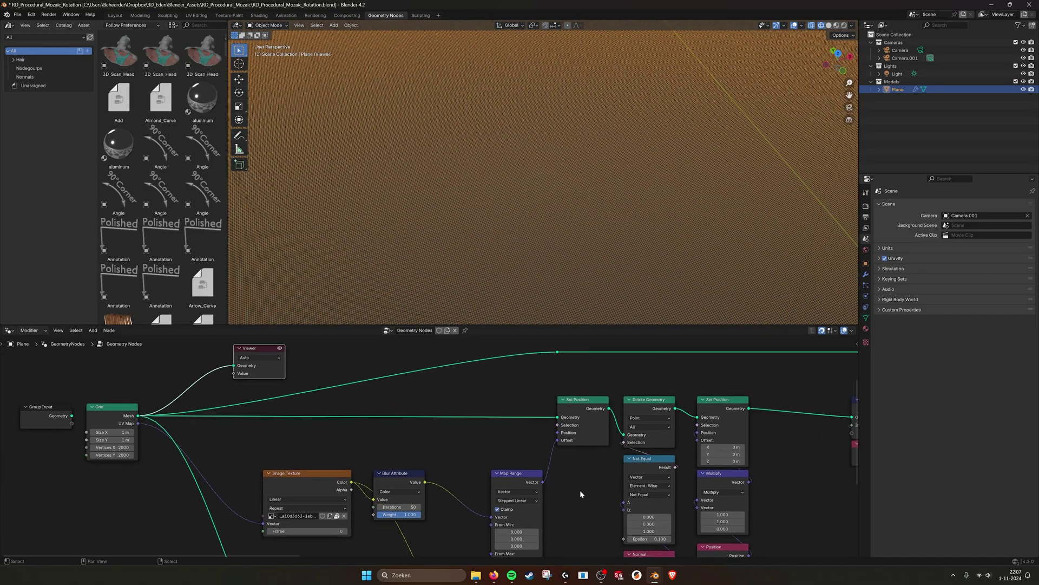
pyautogui.moveTo(316, 387); pyautogui.dragTo(272, 424, button='middle')
pyautogui.moveTo(218, 390); pyautogui.dragTo(702, 387)
# Step: Examine the Image Texture, Blur Attribute and stepped Map Range settings that drive the first Set Position offset
pyautogui.moveTo(563, 449); pyautogui.dragTo(527, 398, button='middle')
pyautogui.moveTo(375, 472); pyautogui.dragTo(395, 408, button='middle')
pyautogui.click(248, 460)
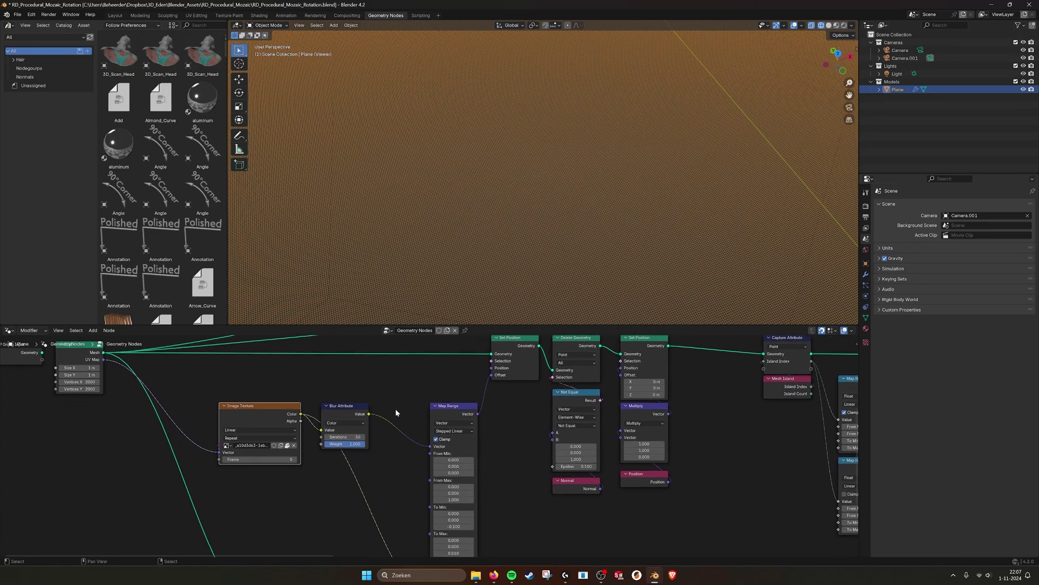
pyautogui.click(343, 407)
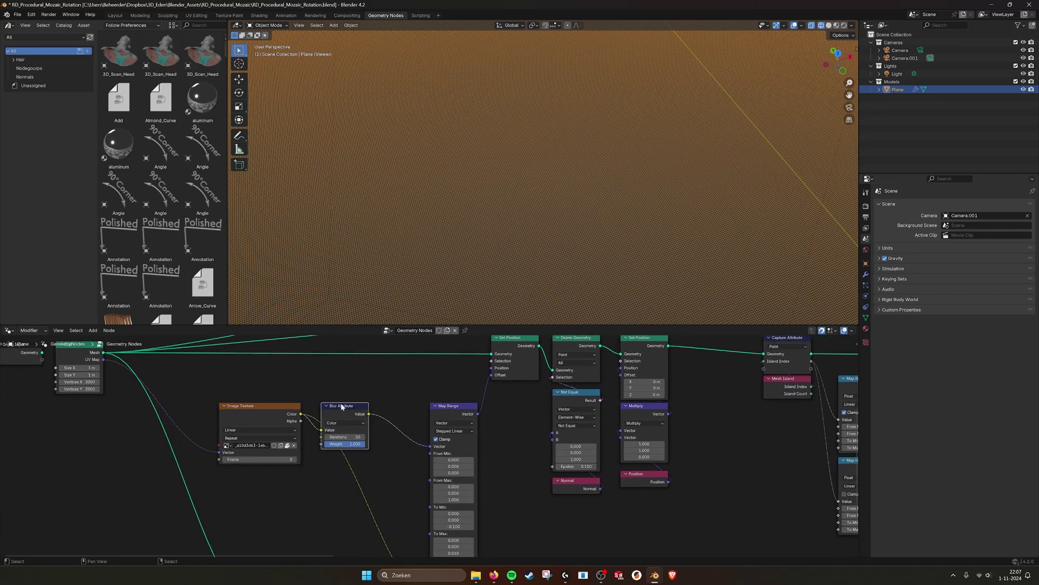
pyautogui.moveTo(458, 408); pyautogui.dragTo(430, 427, button='middle')
pyautogui.click(430, 427)
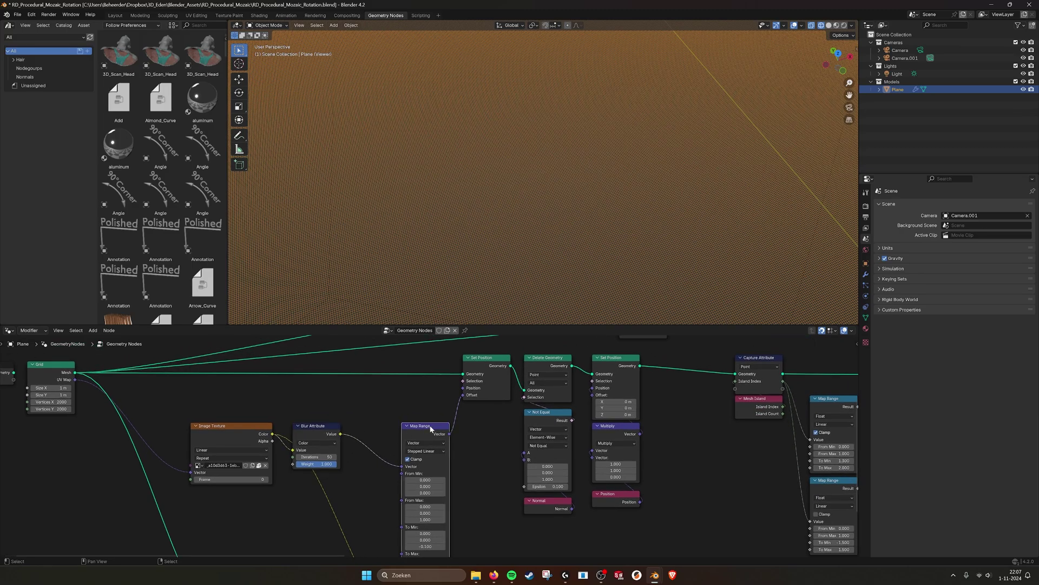
pyautogui.moveTo(472, 501); pyautogui.dragTo(463, 459, button='middle')
pyautogui.scroll(-2, 464, 462)
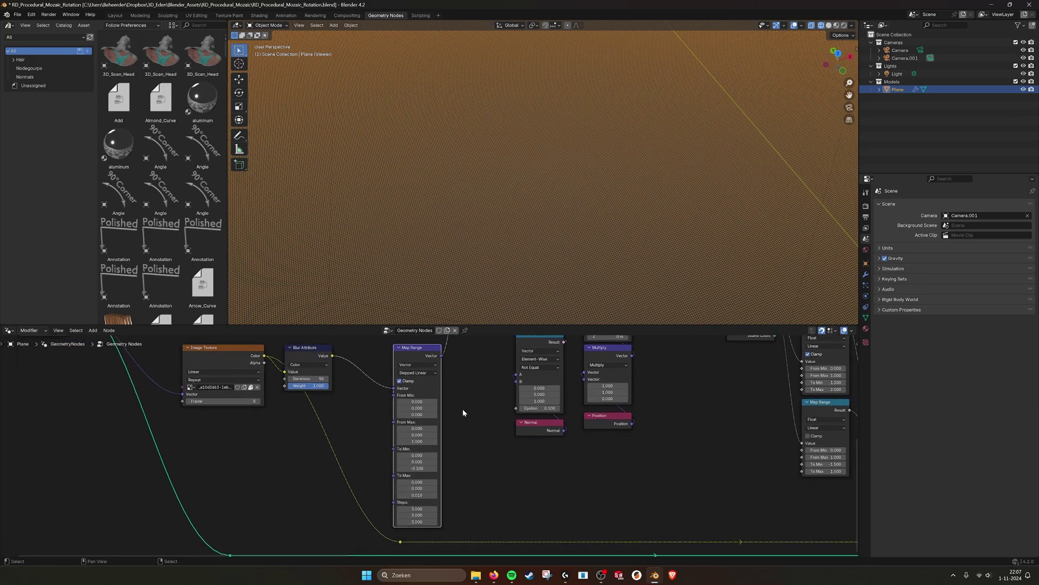
pyautogui.scroll(2, 461, 392)
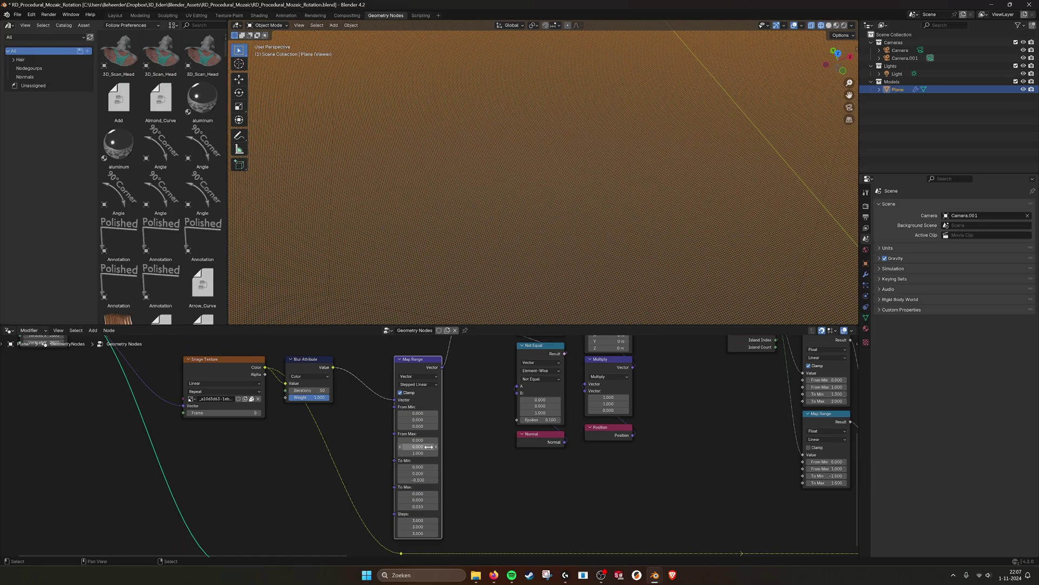
pyautogui.scroll(1, 460, 412)
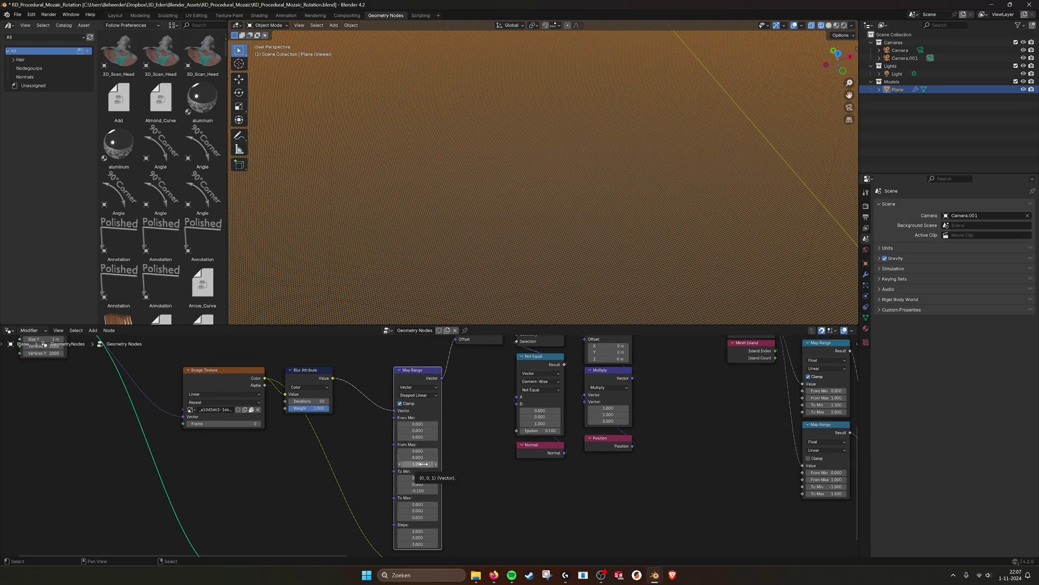
pyautogui.moveTo(449, 381); pyautogui.dragTo(445, 449, button='middle')
# Step: Connect the first Set Position node to the Viewer and show the displaced grid in solid shading at an angle
pyautogui.moveTo(470, 435); pyautogui.dragTo(578, 396)
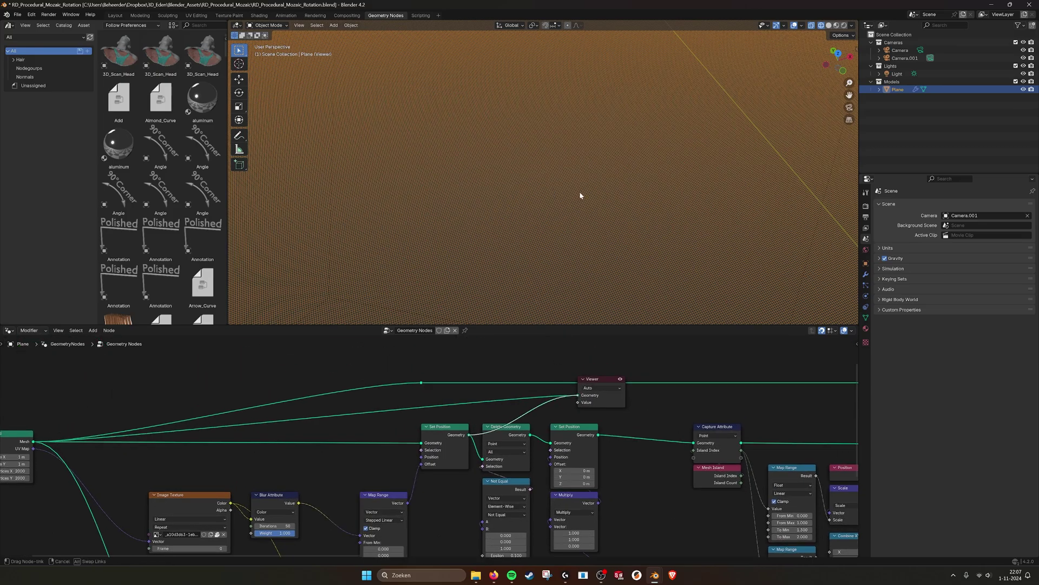
pyautogui.scroll(-8, 582, 200)
pyautogui.moveTo(609, 208); pyautogui.dragTo(622, 193, button='middle')
pyautogui.click(829, 26)
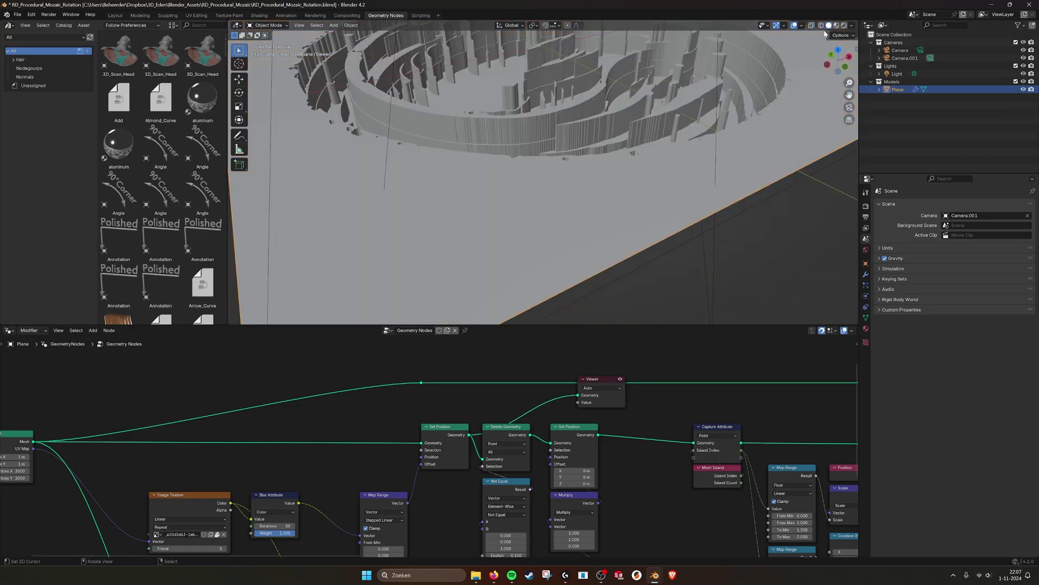
pyautogui.moveTo(657, 113); pyautogui.dragTo(661, 170, button='middle')
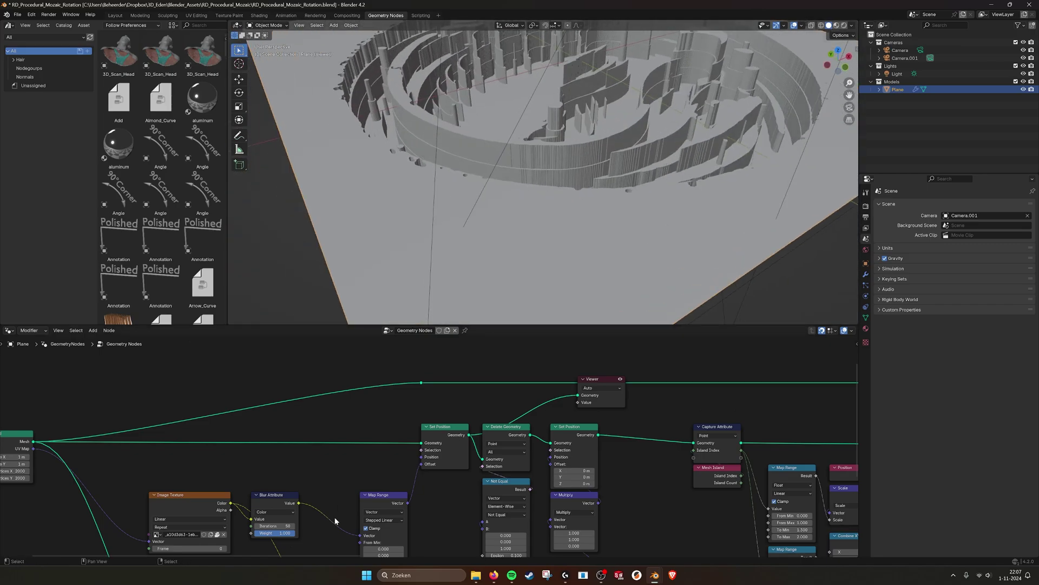
# Step: Inspect the stepped height levels of the displaced grid up close and from several angles, alongside the Map Range node
pyautogui.moveTo(395, 532); pyautogui.dragTo(438, 476, button='middle')
pyautogui.scroll(3, 438, 477)
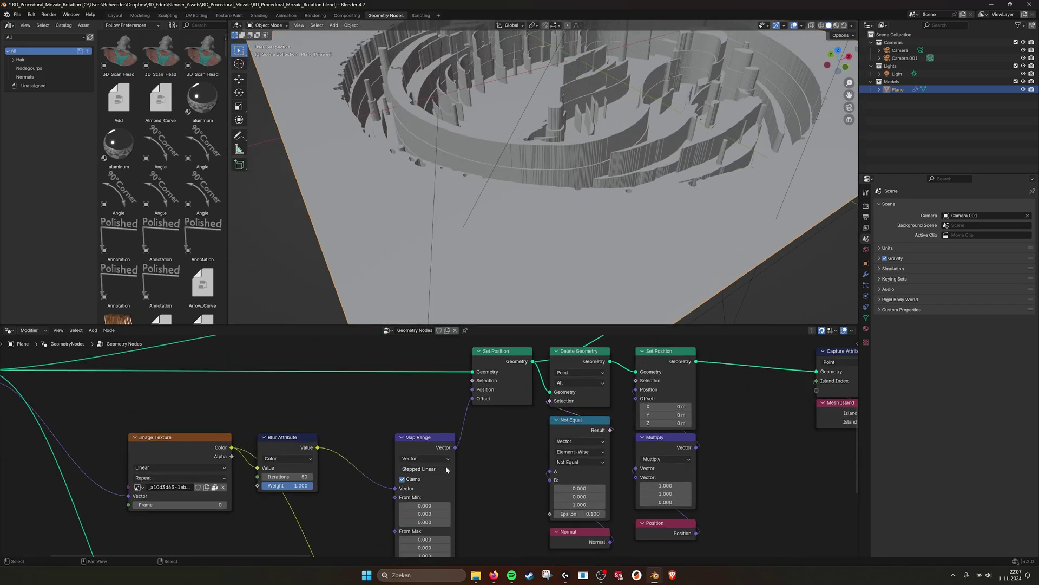
pyautogui.moveTo(594, 153); pyautogui.dragTo(471, 167, button='middle')
pyautogui.scroll(4, 470, 166)
pyautogui.moveTo(364, 137); pyautogui.dragTo(336, 140, button='middle')
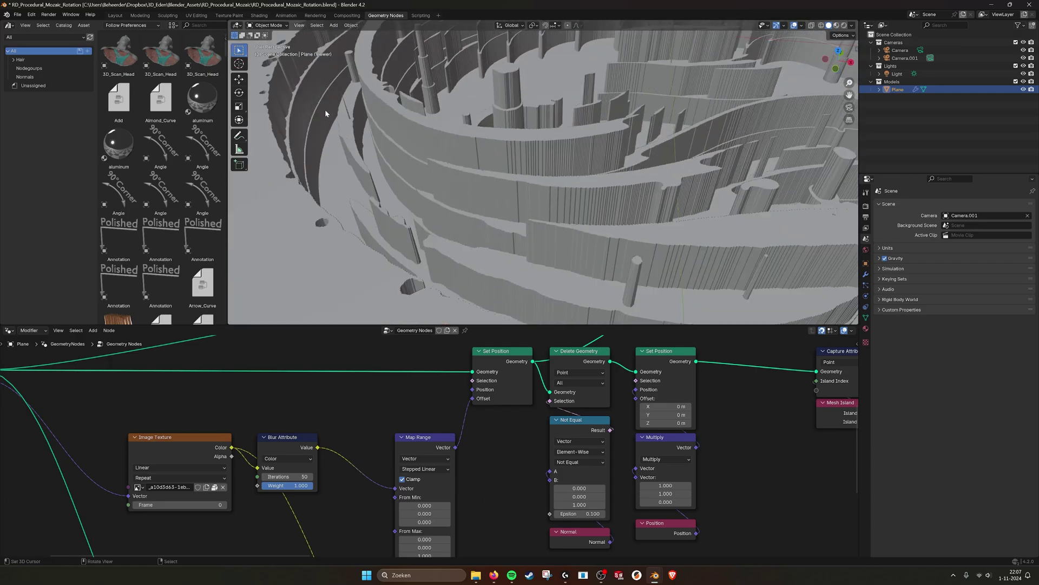
pyautogui.moveTo(331, 89); pyautogui.dragTo(585, 131, button='middle')
pyautogui.scroll(-3, 585, 130)
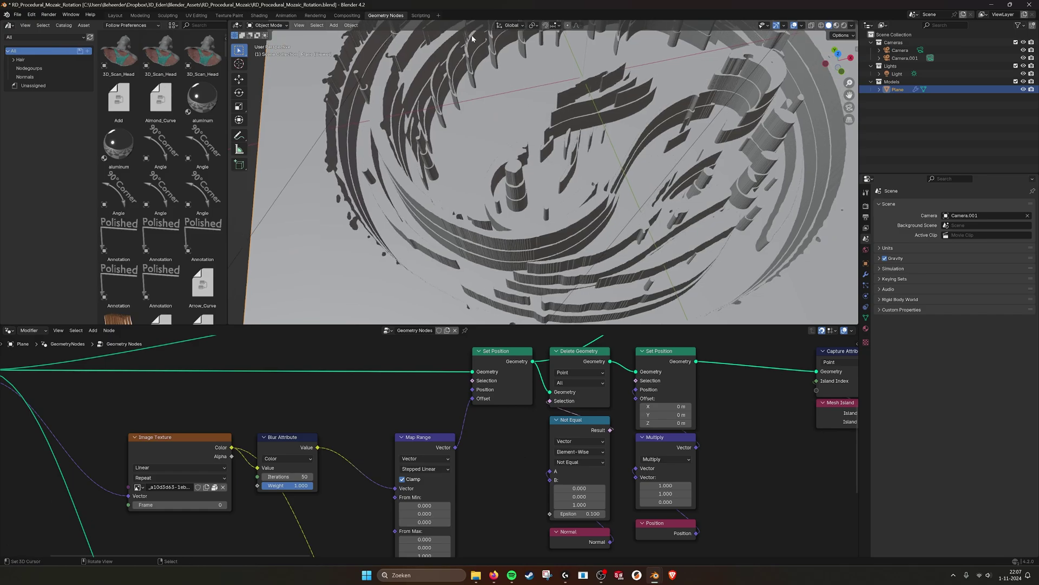
pyautogui.moveTo(645, 192); pyautogui.dragTo(639, 183, button='middle')
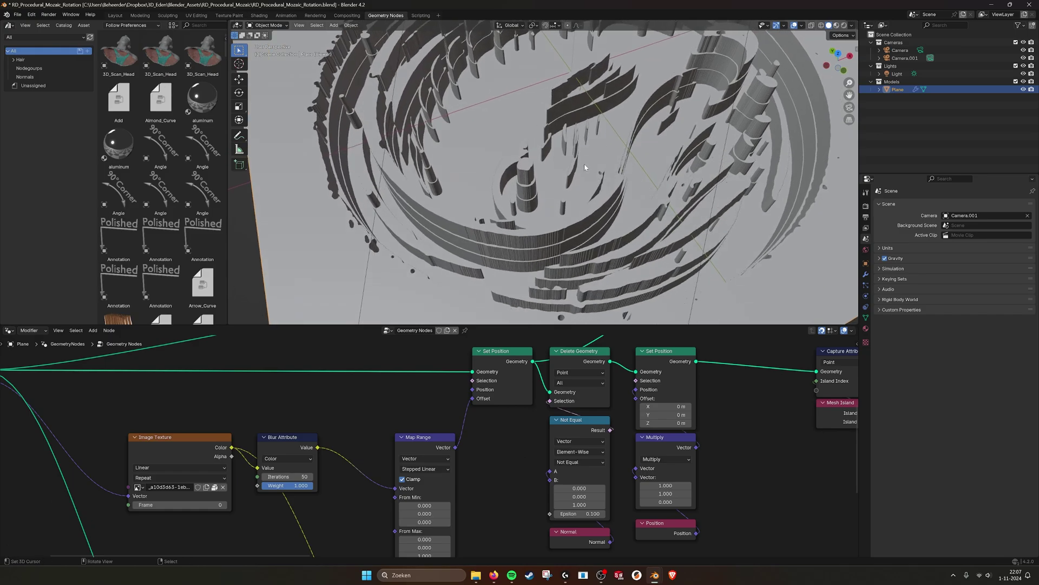
pyautogui.scroll(-2, 599, 225)
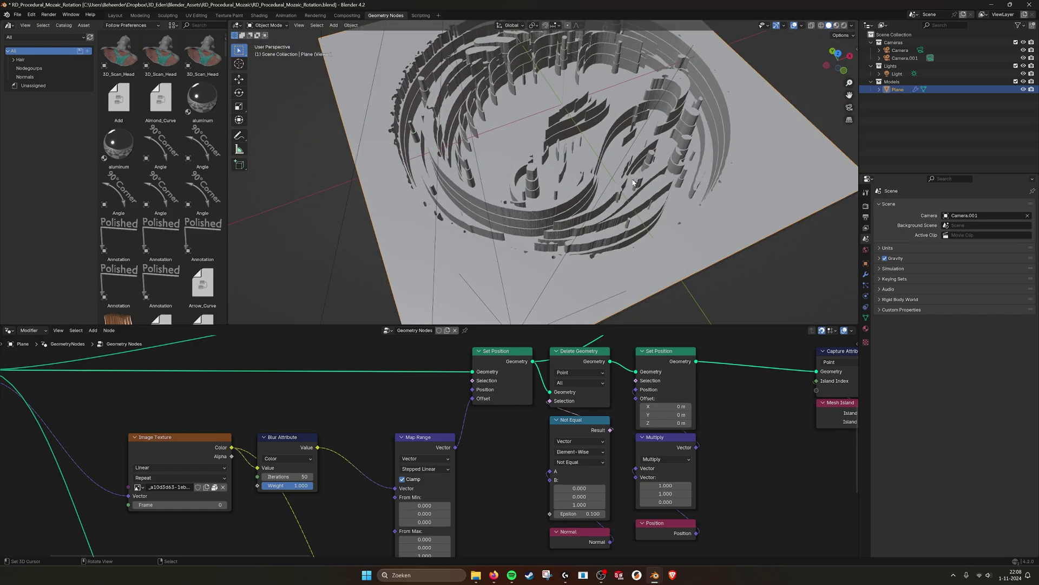
pyautogui.moveTo(600, 225); pyautogui.dragTo(580, 206, button='middle')
pyautogui.scroll(3, 636, 148)
pyautogui.moveTo(636, 148); pyautogui.dragTo(646, 192, button='middle')
pyautogui.scroll(-2, 646, 193)
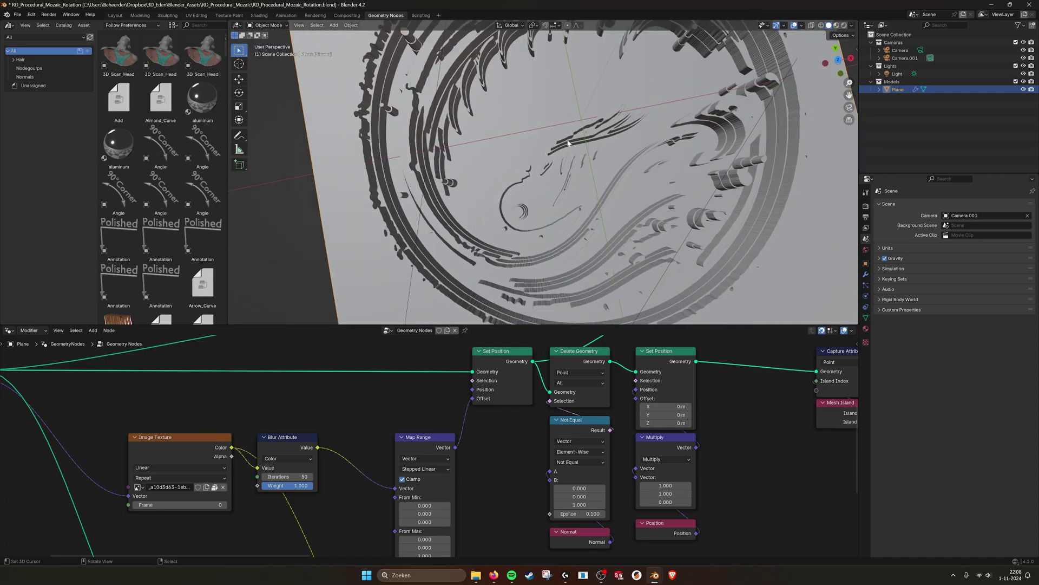
# Step: Look at the displaced grid through the camera, from directly above and again at an angle
pyautogui.click(849, 106)
pyautogui.scroll(-1, 699, 151)
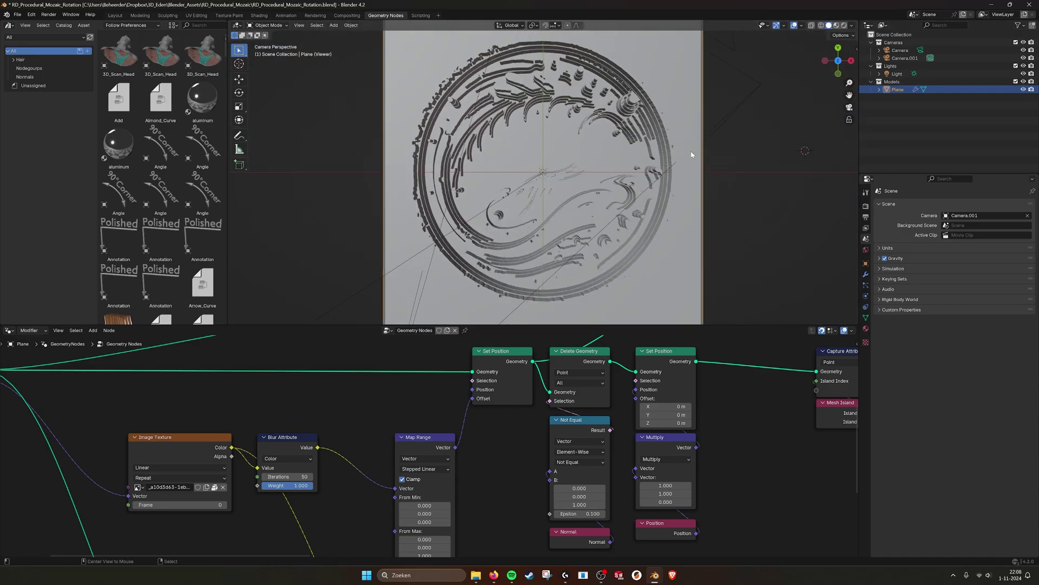
pyautogui.press('KP_1')
pyautogui.press('KP_7')
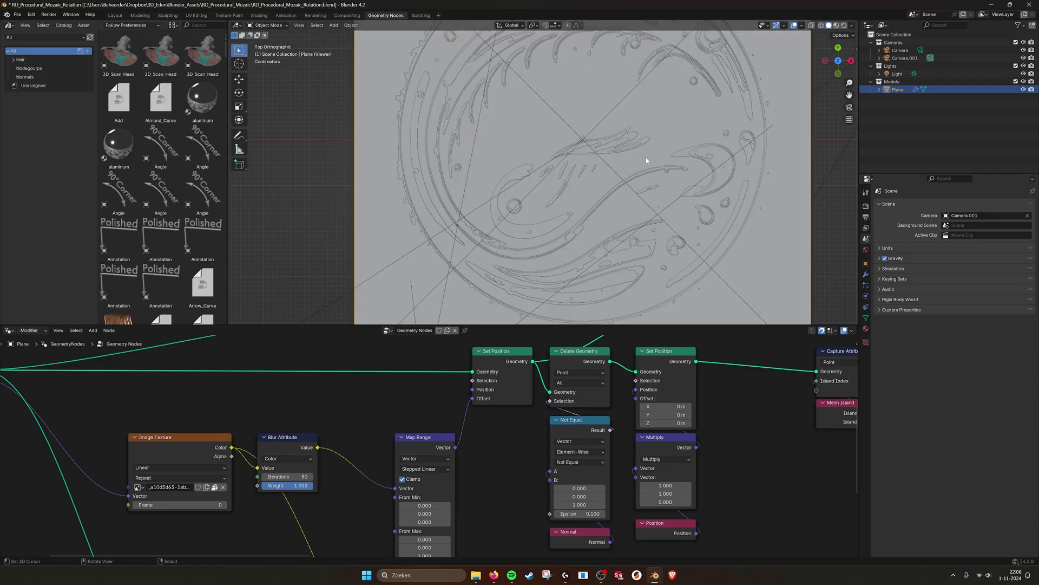
pyautogui.scroll(-1, 607, 169)
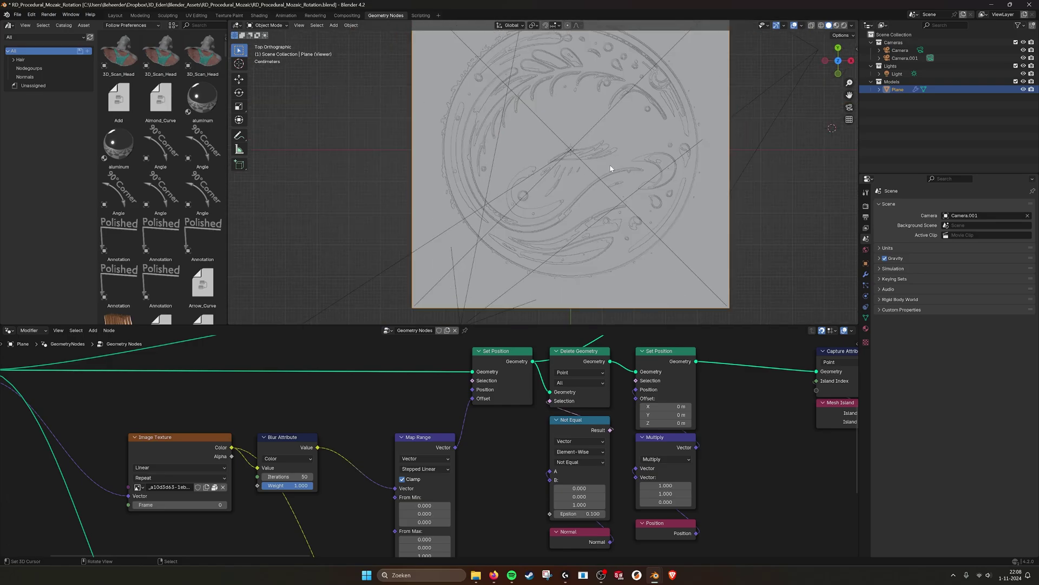
pyautogui.moveTo(599, 158); pyautogui.dragTo(607, 199, button='middle')
# Step: Connect the Delete Geometry node to the Viewer and inspect the separated height levels from the front and at an angle
pyautogui.moveTo(595, 397); pyautogui.dragTo(343, 497, button='middle')
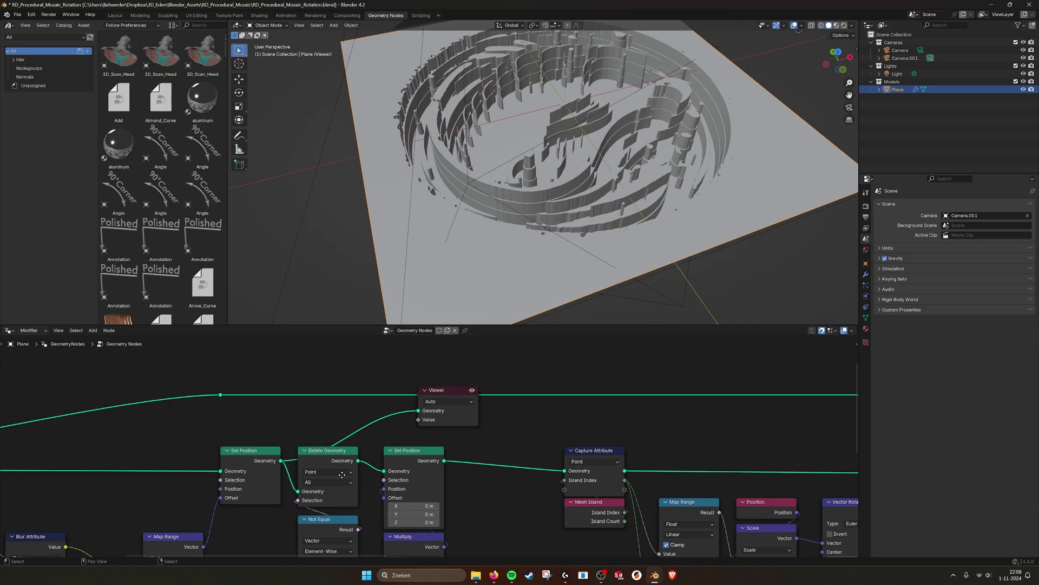
pyautogui.moveTo(358, 460); pyautogui.dragTo(416, 415)
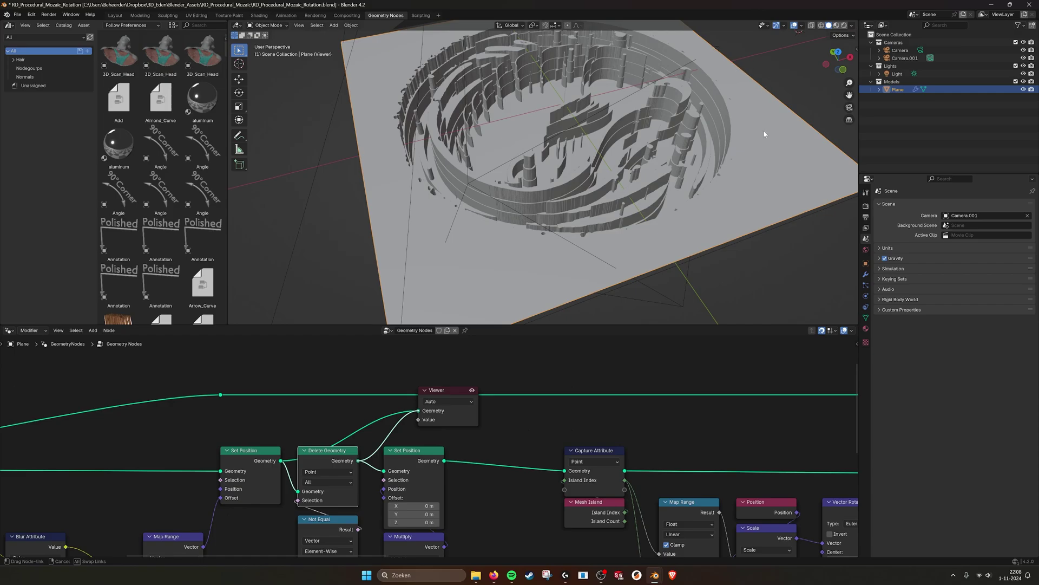
pyautogui.moveTo(772, 154); pyautogui.dragTo(701, 194, button='middle')
pyautogui.press('KP_1')
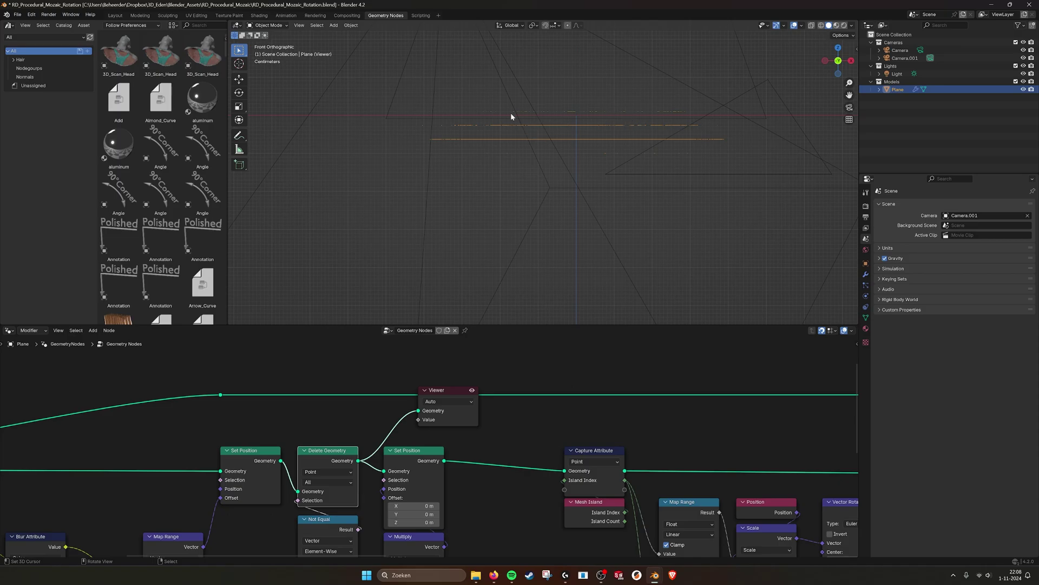
pyautogui.moveTo(539, 142); pyautogui.dragTo(581, 182, button='middle')
pyautogui.scroll(3, 582, 182)
pyautogui.scroll(-5, 652, 175)
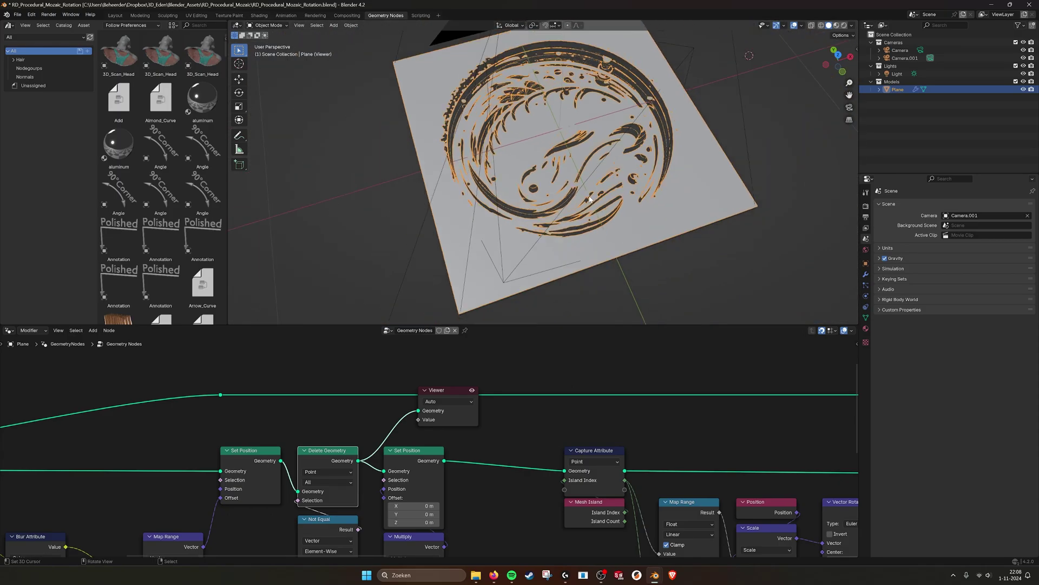
pyautogui.scroll(5, 563, 121)
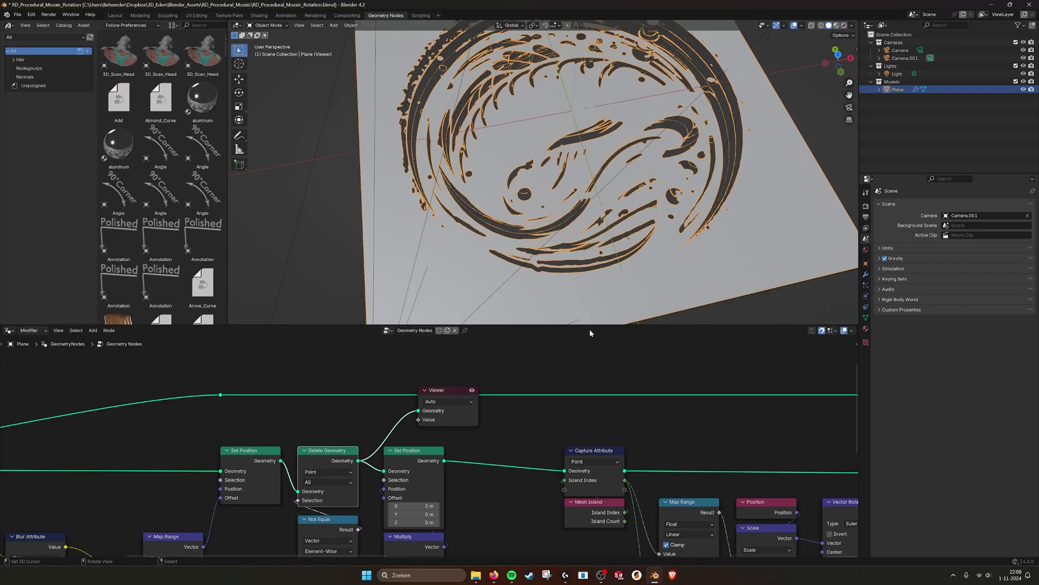
# Step: Connect the second Set Position node to the Viewer and view the flattened islands from above
pyautogui.moveTo(453, 472); pyautogui.dragTo(421, 463, button='middle')
pyautogui.moveTo(415, 454); pyautogui.dragTo(386, 409)
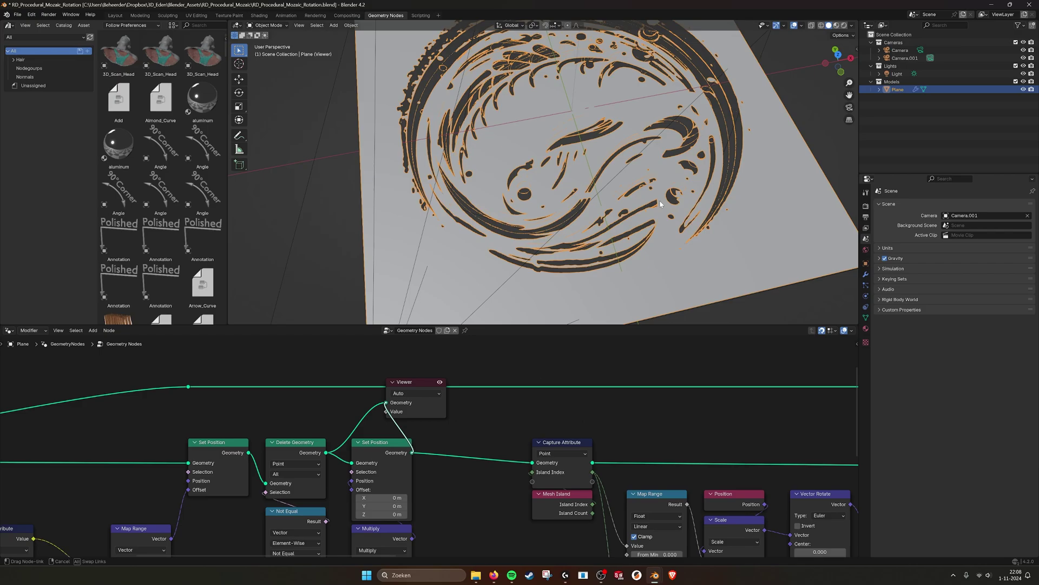
pyautogui.moveTo(654, 209)
pyautogui.mouseDown(button='middle')
pyautogui.moveTo(636, 188)
pyautogui.moveTo(640, 215)
pyautogui.mouseUp(button='middle')
pyautogui.moveTo(621, 125); pyautogui.dragTo(634, 105, button='middle')
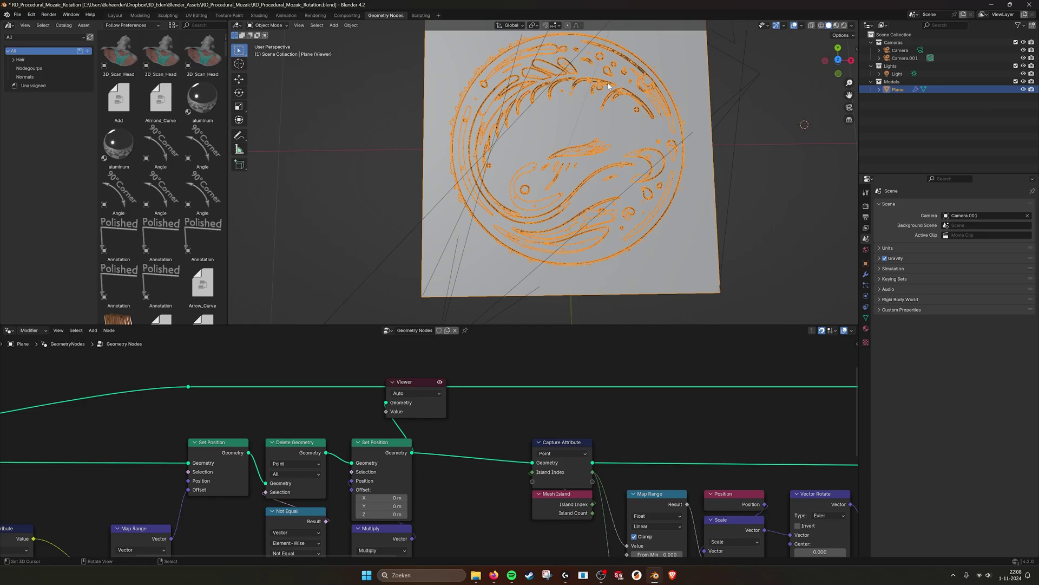
# Step: Open the fish source image in the Rendering workspace, view it up close, and return to the Geometry Nodes workspace
pyautogui.moveTo(211, 478); pyautogui.dragTo(460, 424, button='middle')
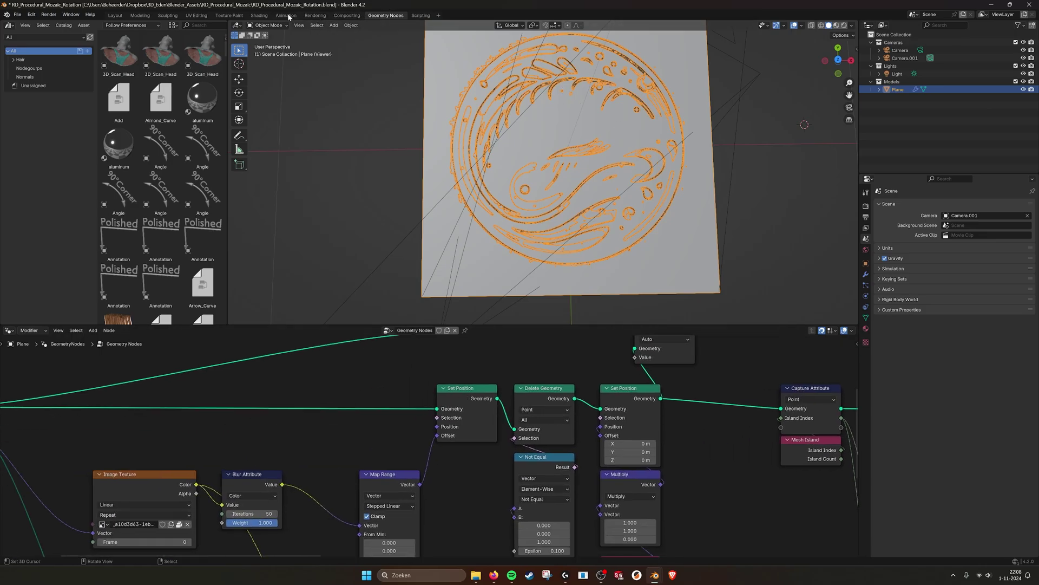
pyautogui.click(315, 15)
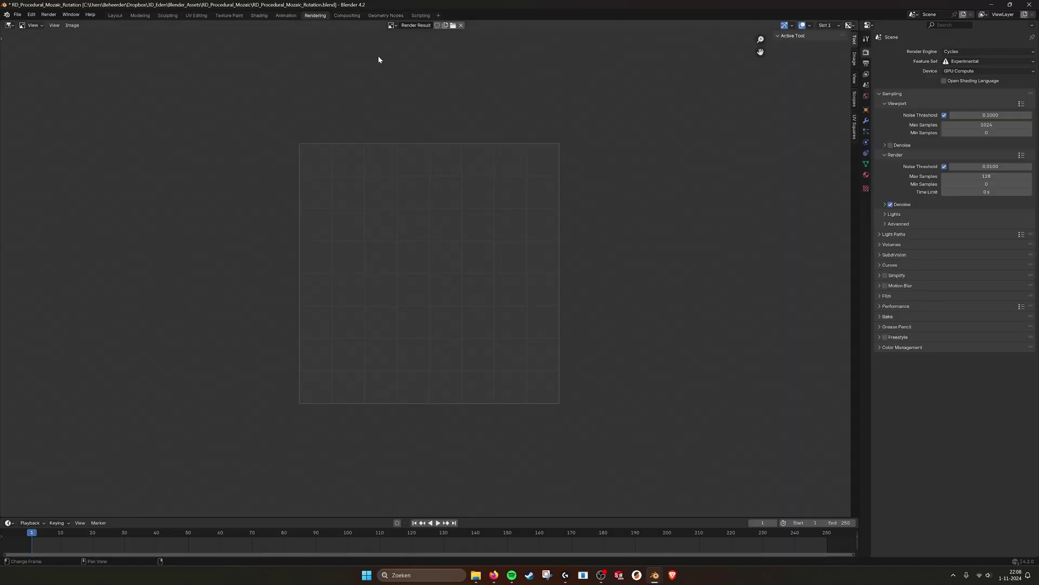
pyautogui.click(391, 25)
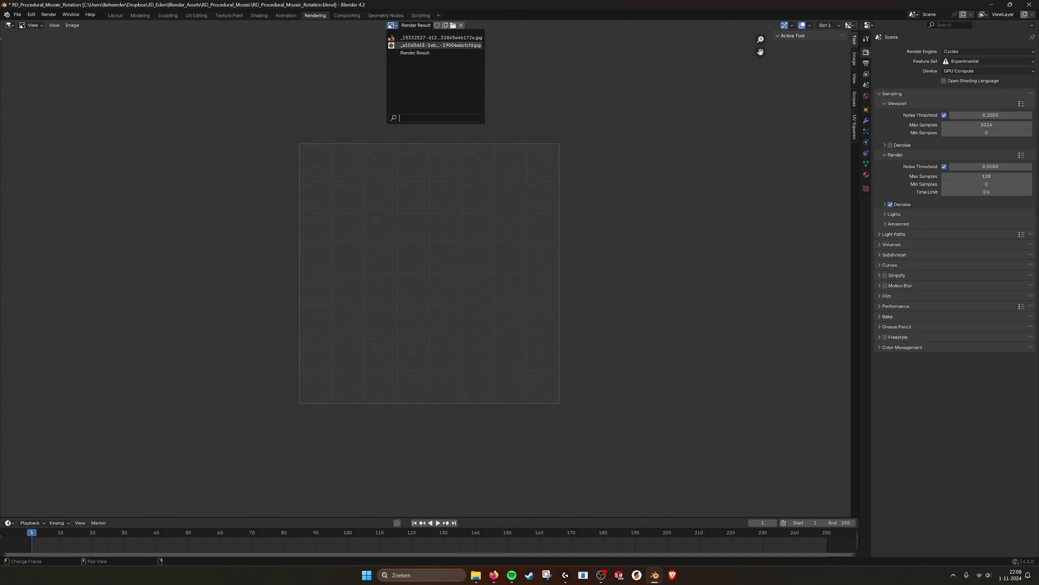
pyautogui.click(433, 46)
pyautogui.scroll(7, 425, 319)
pyautogui.scroll(-3, 425, 324)
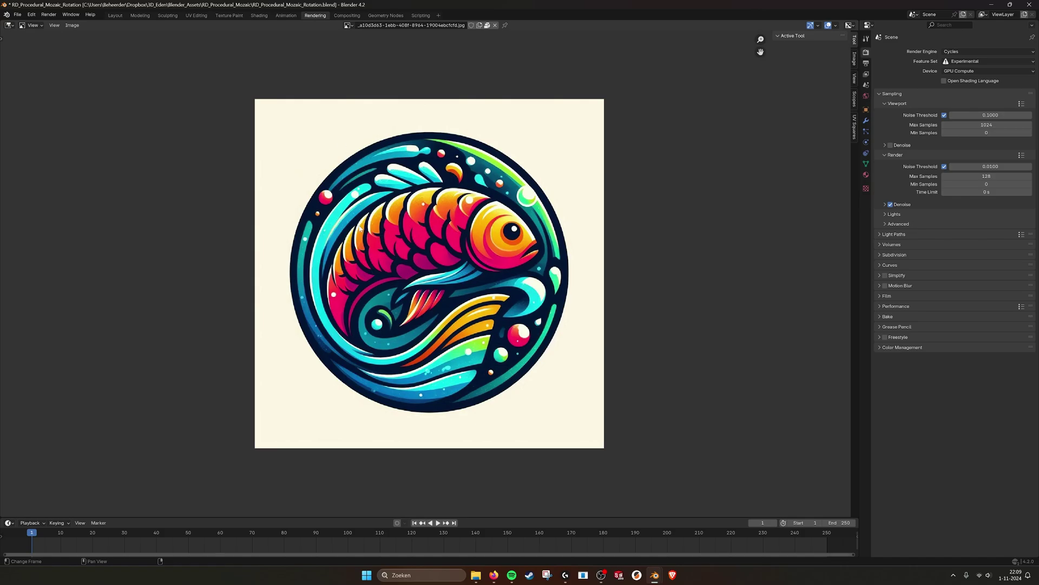
pyautogui.click(386, 15)
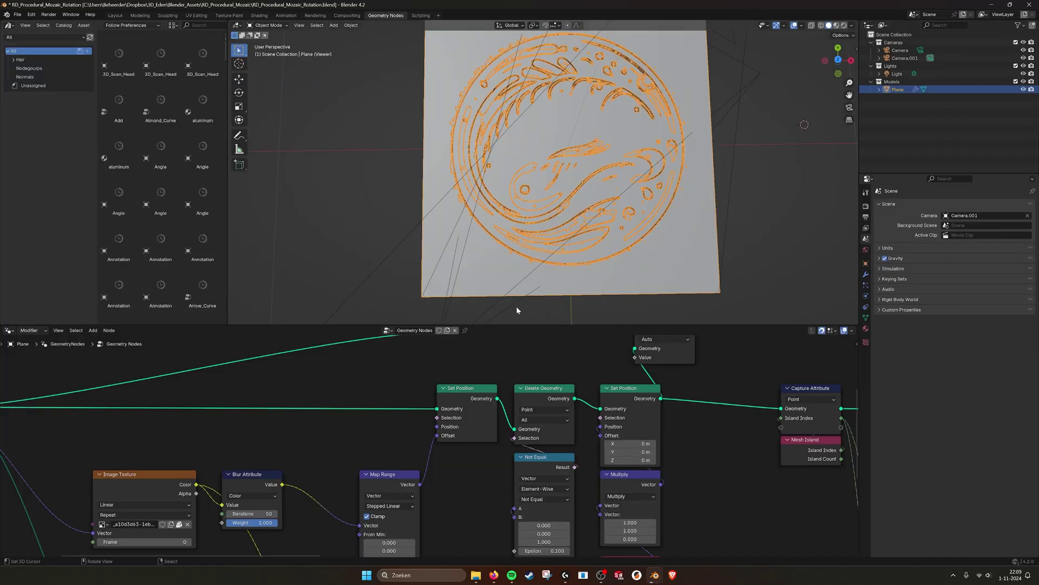
# Step: Move the Viewer node along the chain to just past the first Capture Attribute node
pyautogui.moveTo(453, 379); pyautogui.dragTo(236, 403, button='middle')
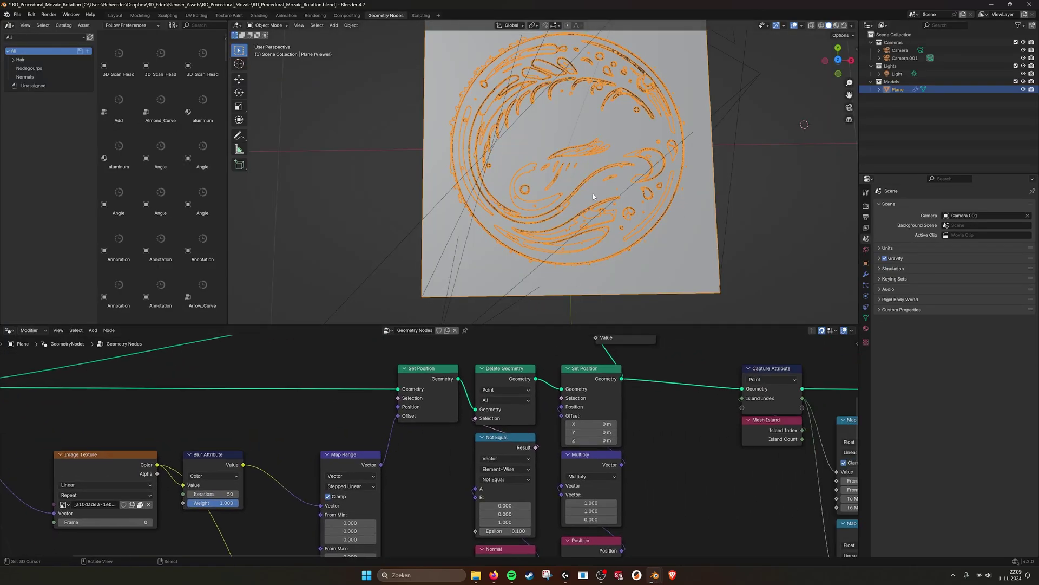
pyautogui.moveTo(572, 361); pyautogui.dragTo(468, 399, button='middle')
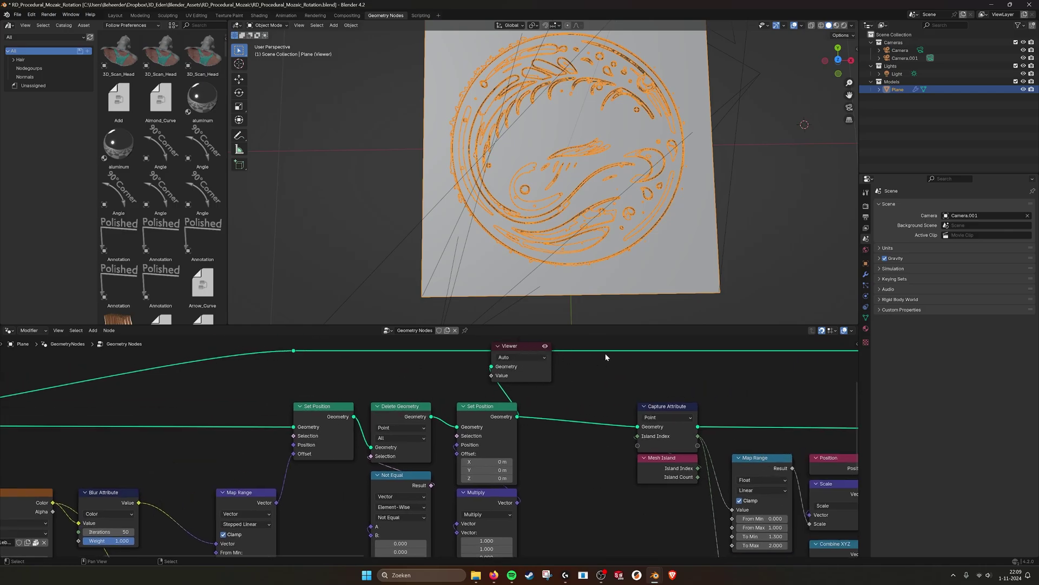
pyautogui.hotkey('ctrl', 'z')
pyautogui.moveTo(723, 357); pyautogui.dragTo(655, 371, button='middle')
pyautogui.scroll(2, 691, 222)
pyautogui.scroll(-1, 676, 229)
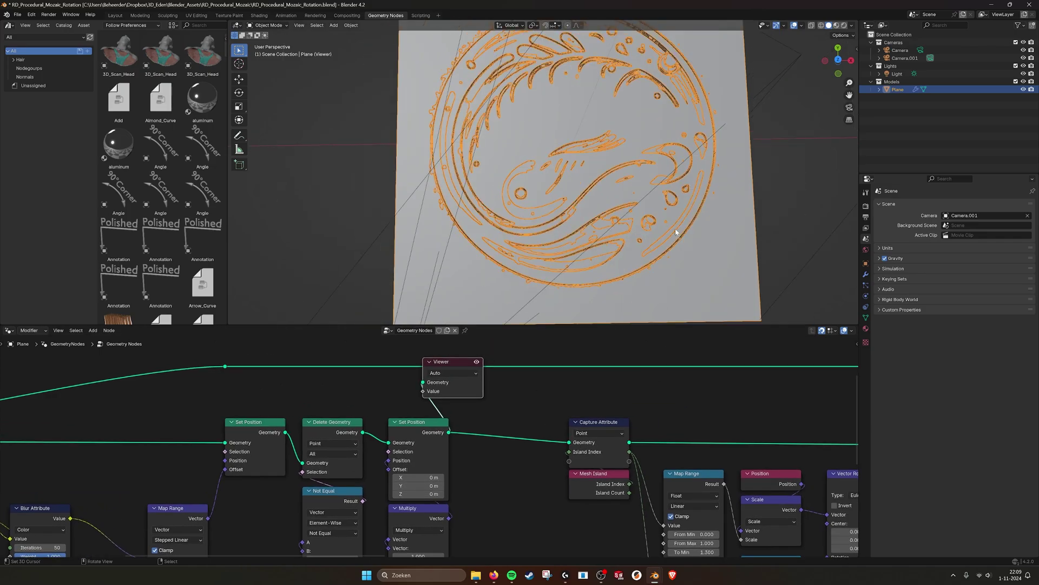
pyautogui.moveTo(456, 359); pyautogui.dragTo(710, 373)
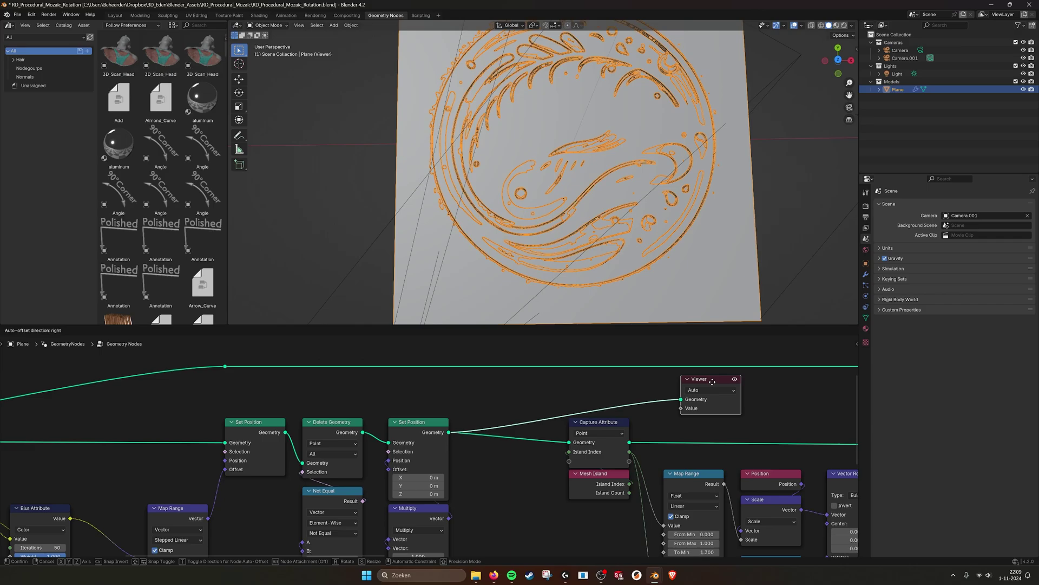
pyautogui.moveTo(677, 391); pyautogui.dragTo(458, 366, button='middle')
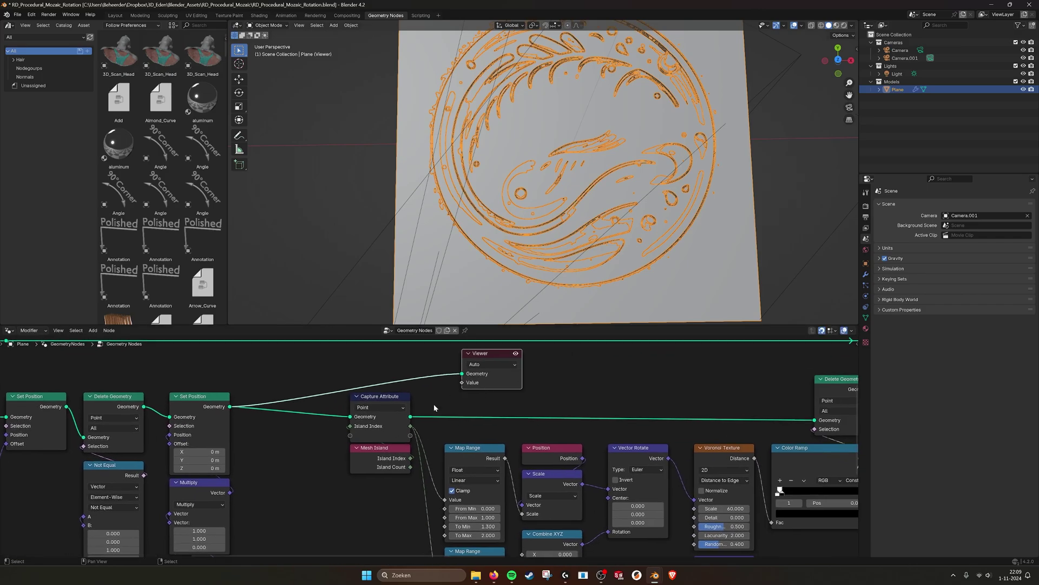
# Step: Move the Mesh Island node slightly lower beneath Capture Attribute and select the Capture Attribute node
pyautogui.click(382, 396)
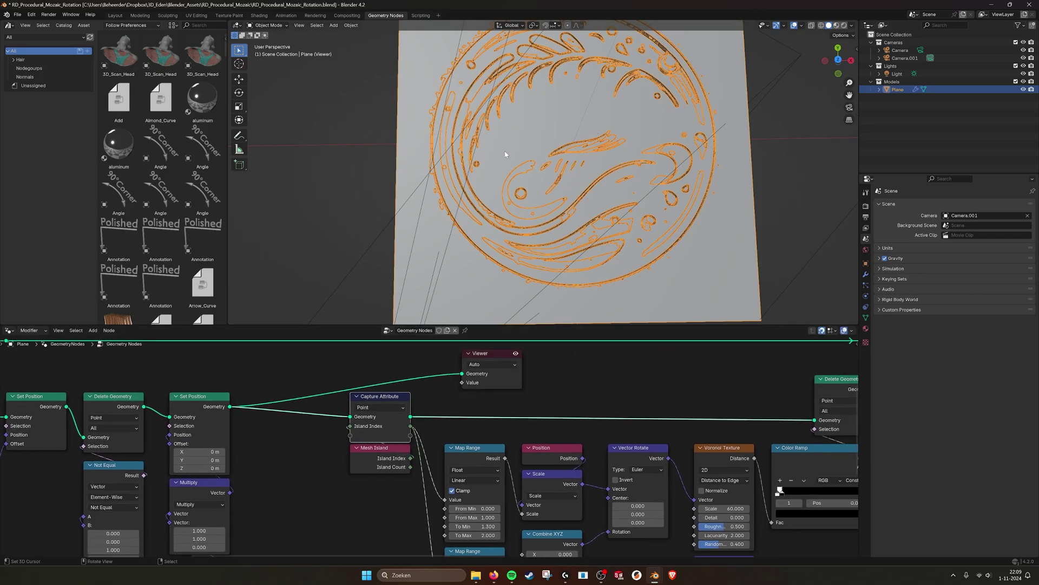
pyautogui.moveTo(374, 456); pyautogui.dragTo(374, 464)
pyautogui.click(381, 399)
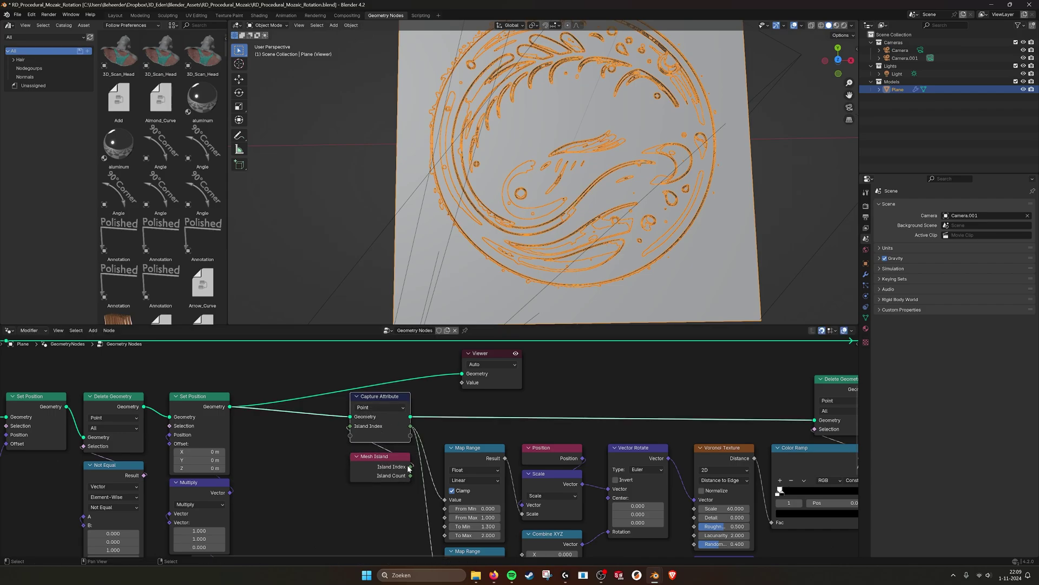
# Step: Examine the node chain between Capture Attribute and the point Delete Geometry node, including the Voronoi Texture node
pyautogui.moveTo(495, 379); pyautogui.dragTo(340, 383, button='middle')
pyautogui.moveTo(316, 449); pyautogui.dragTo(377, 429, button='middle')
pyautogui.scroll(-2, 311, 428)
pyautogui.scroll(1, 335, 413)
pyautogui.click(343, 406)
pyautogui.moveTo(622, 397); pyautogui.dragTo(562, 412, button='middle')
pyautogui.click(596, 360)
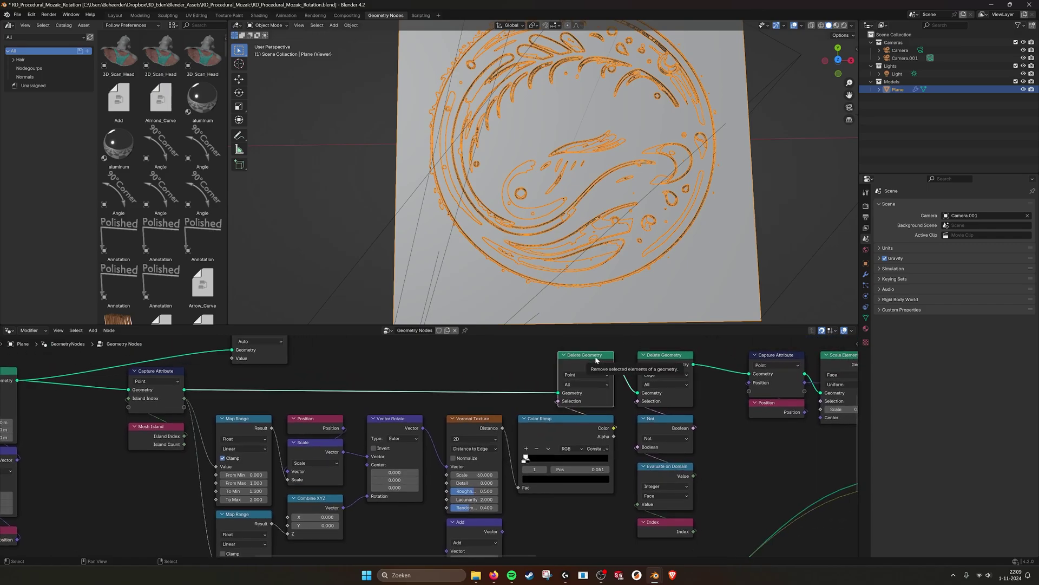
pyautogui.moveTo(368, 366); pyautogui.dragTo(383, 399, button='middle')
pyautogui.click(490, 425)
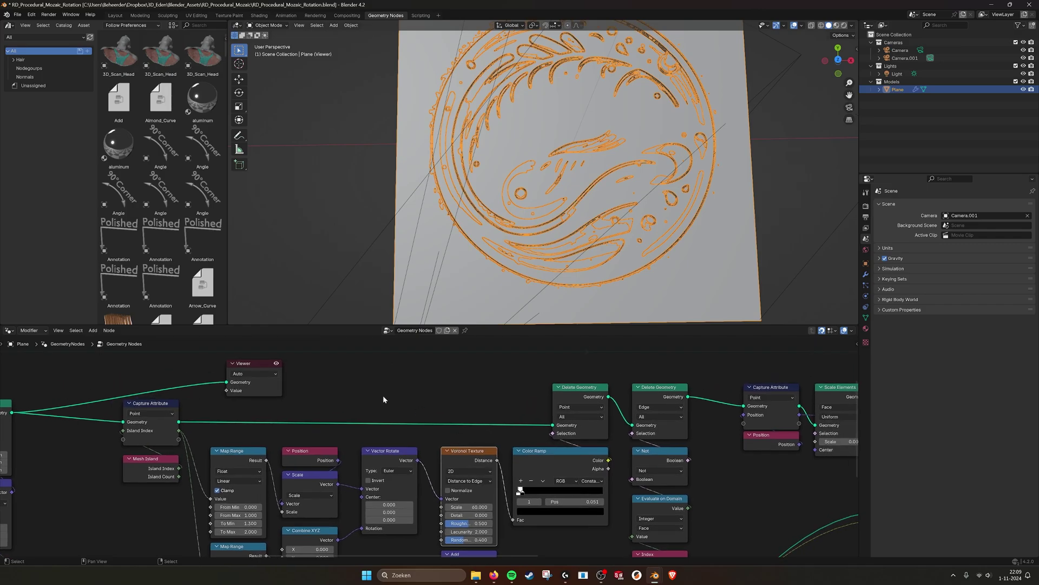
# Step: Move the Viewer above the Delete Geometry nodes, connect the point Delete Geometry output to it, and view the cut tiles with the plane deselected
pyautogui.click(251, 363)
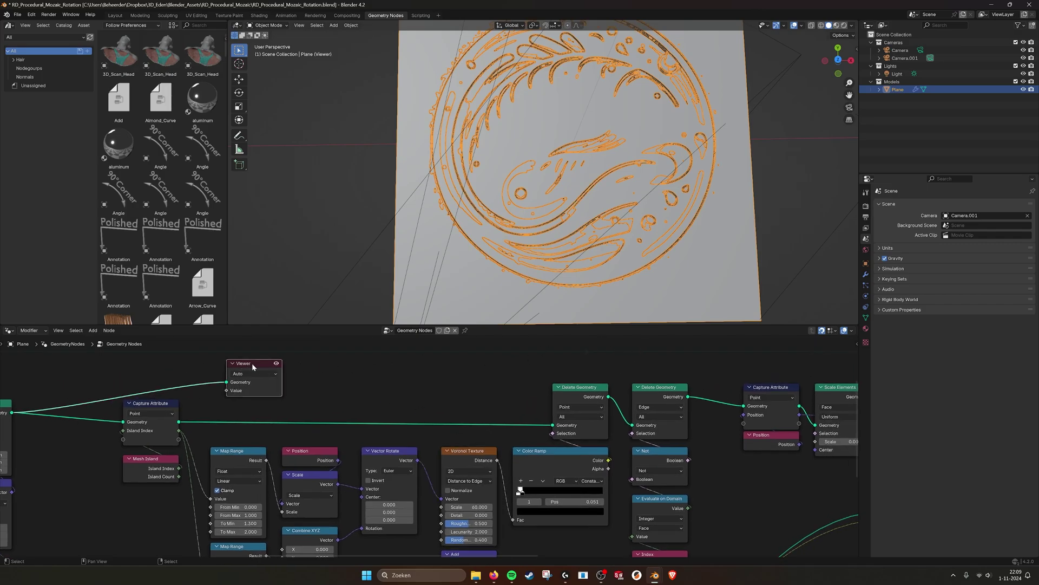
pyautogui.press('g')
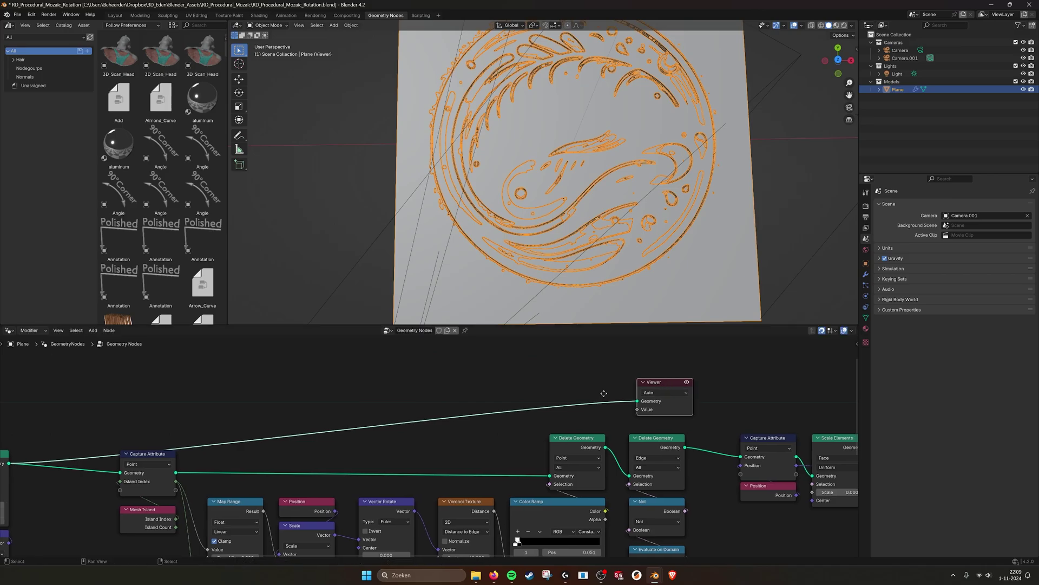
pyautogui.moveTo(603, 393); pyautogui.dragTo(457, 358, button='middle')
pyautogui.moveTo(459, 411); pyautogui.dragTo(490, 367)
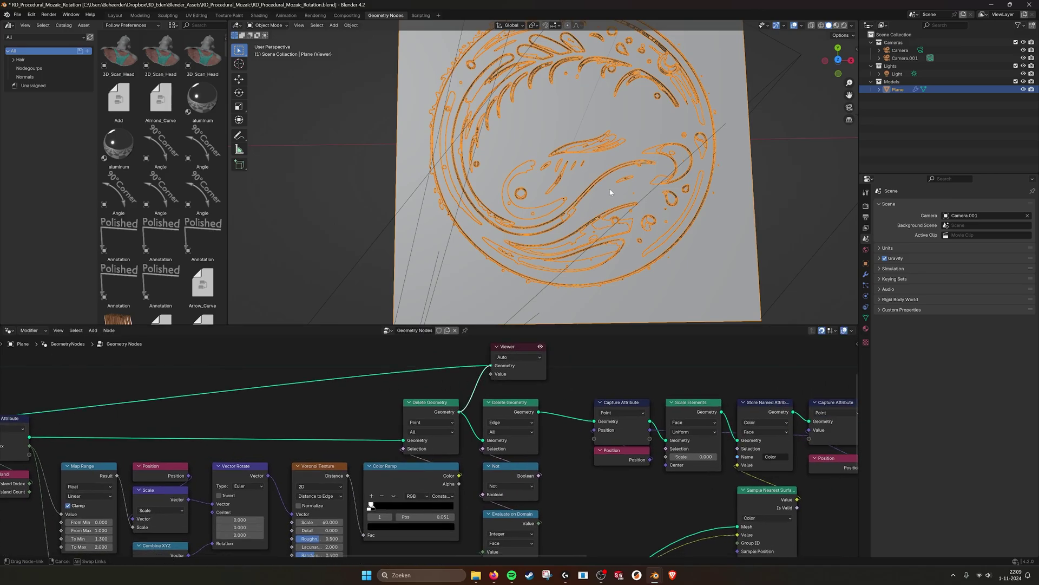
pyautogui.click(803, 201)
pyautogui.scroll(8, 565, 177)
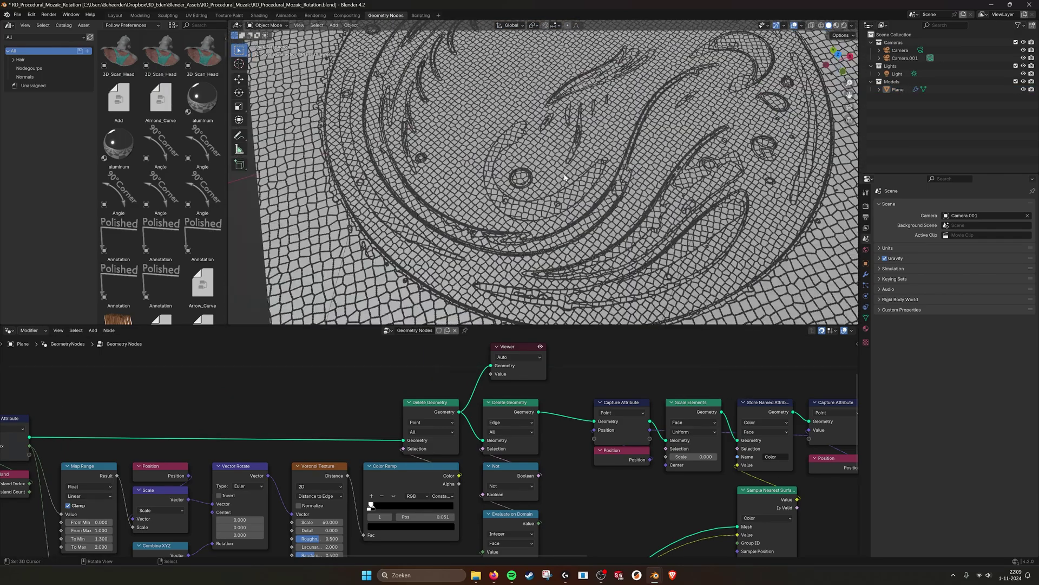
# Step: Examine the Voronoi Texture and Color Ramp nodes that define the gaps between the tiles
pyautogui.moveTo(318, 492); pyautogui.dragTo(429, 388, button='middle')
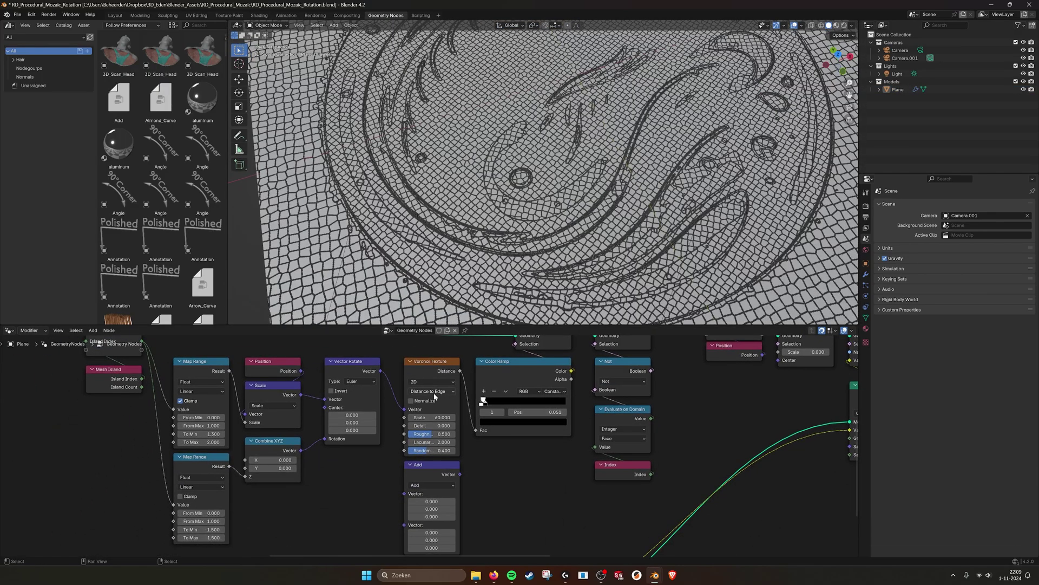
pyautogui.moveTo(508, 508); pyautogui.dragTo(515, 502, button='middle')
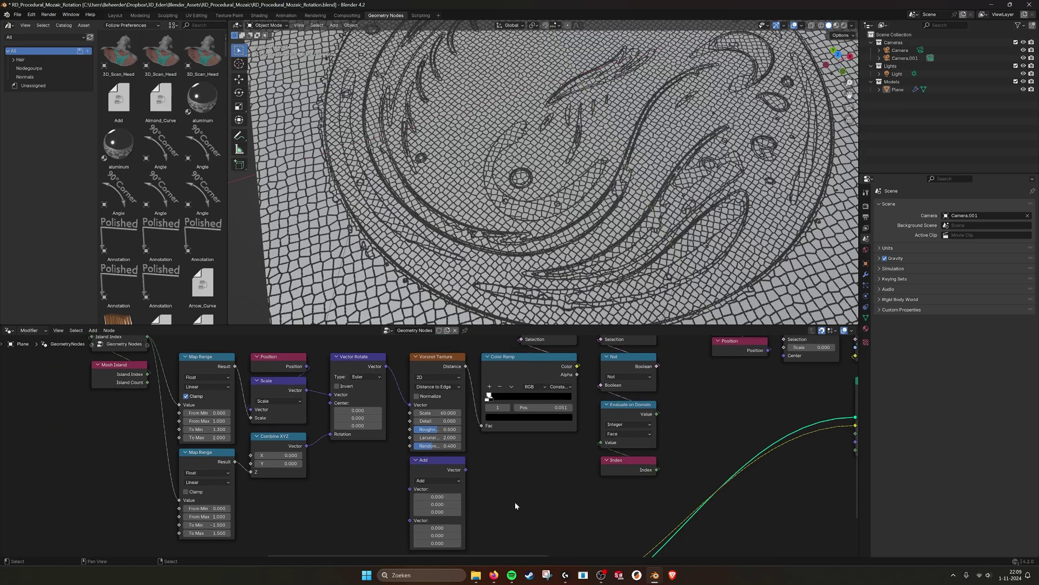
pyautogui.scroll(-1, 494, 453)
pyautogui.moveTo(494, 453); pyautogui.dragTo(494, 470, button='middle')
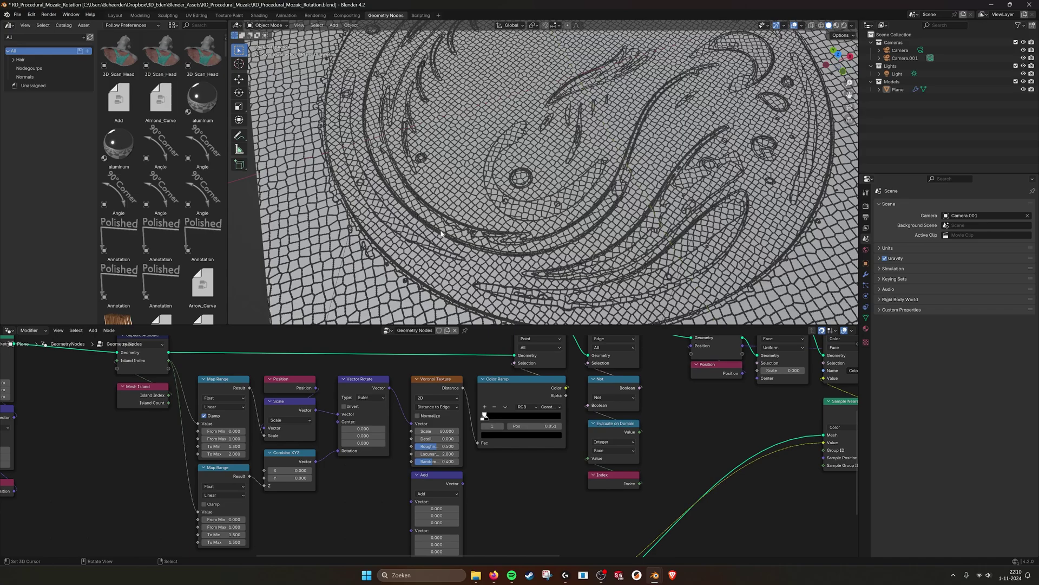
pyautogui.click(536, 379)
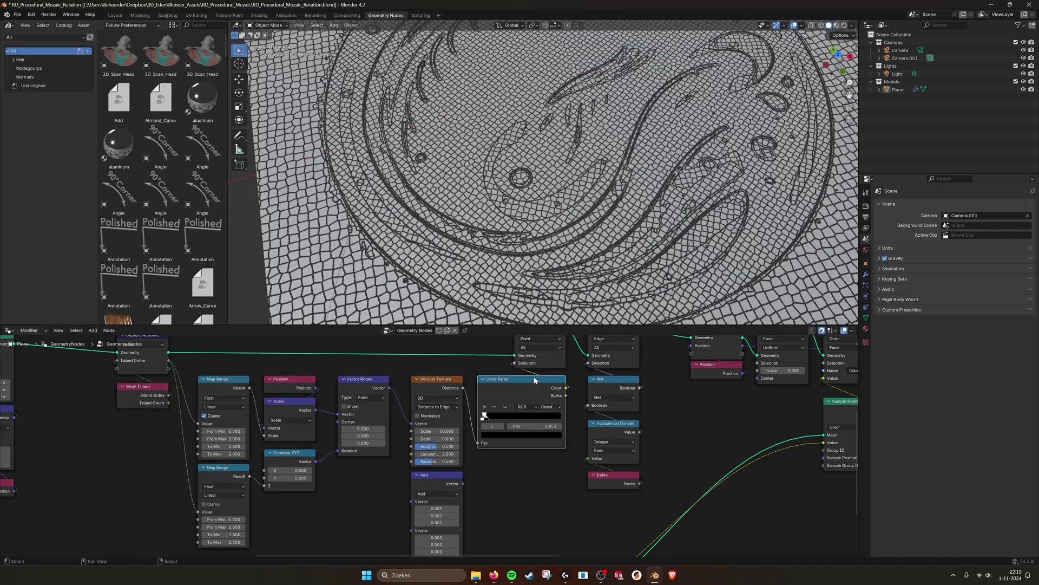
pyautogui.moveTo(536, 379); pyautogui.dragTo(534, 389, button='middle')
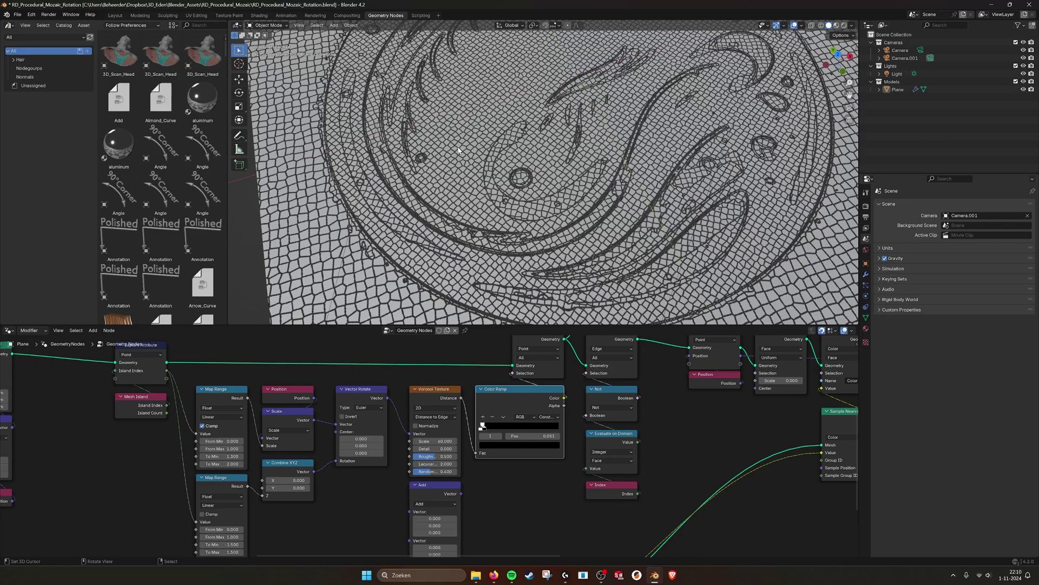
# Step: Inspect the cut mosaic tiles around the image outlines up close, from farther away and at an angle
pyautogui.scroll(6, 535, 175)
pyautogui.scroll(-5, 534, 176)
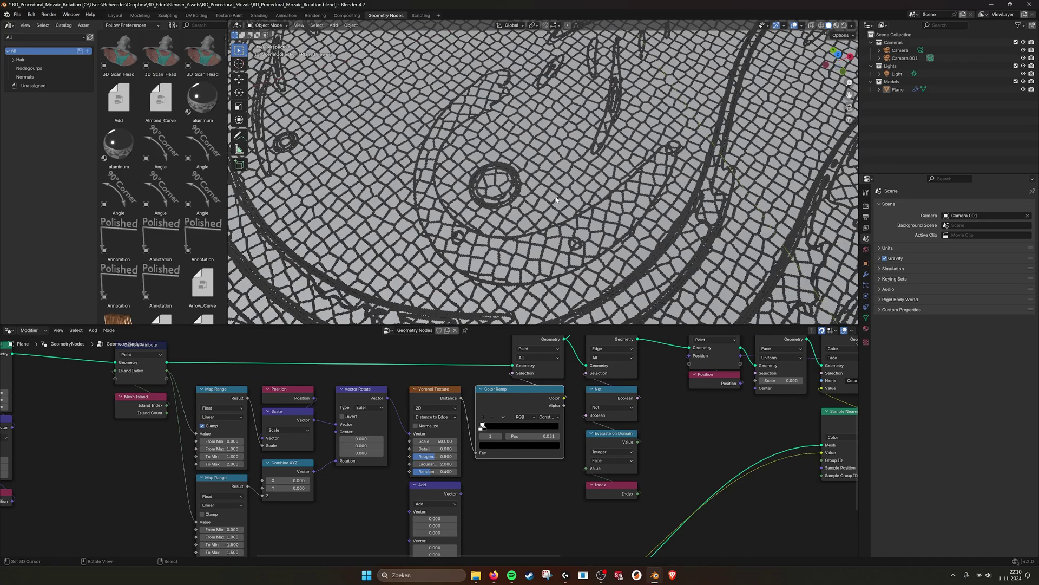
pyautogui.moveTo(503, 385); pyautogui.dragTo(501, 403, button='middle')
pyautogui.scroll(-3, 564, 78)
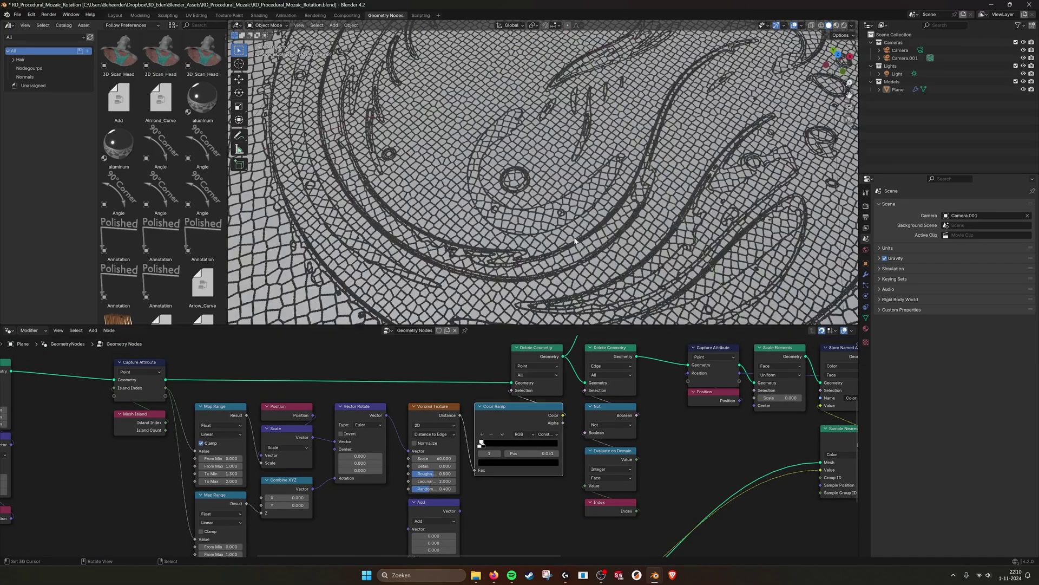
pyautogui.moveTo(499, 160); pyautogui.dragTo(451, 97)
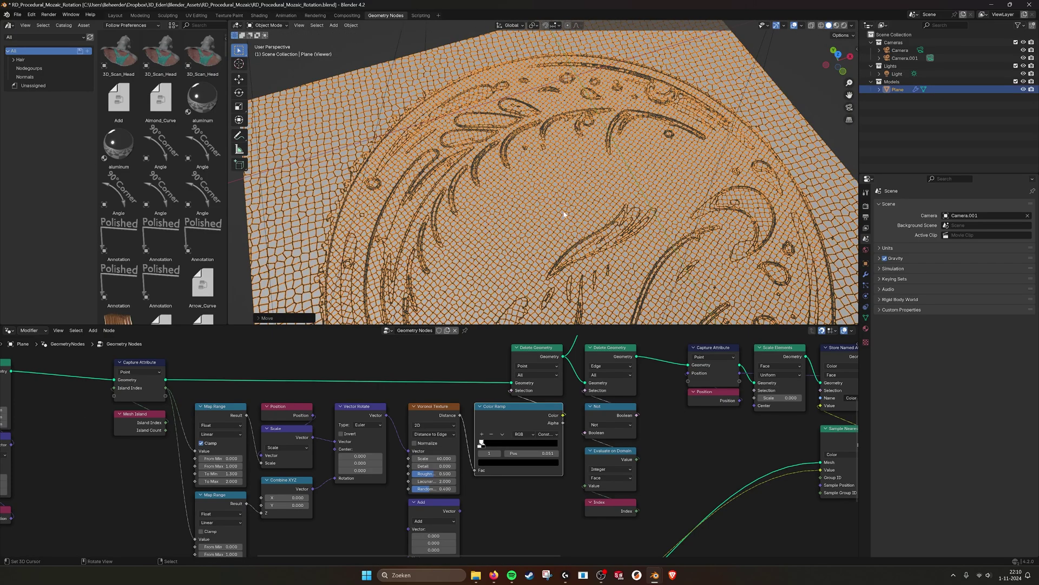
pyautogui.moveTo(563, 214); pyautogui.dragTo(594, 184, button='middle')
pyautogui.rightClick(776, 66)
pyautogui.scroll(-2, 633, 234)
pyautogui.moveTo(633, 234); pyautogui.dragTo(612, 221, button='middle')
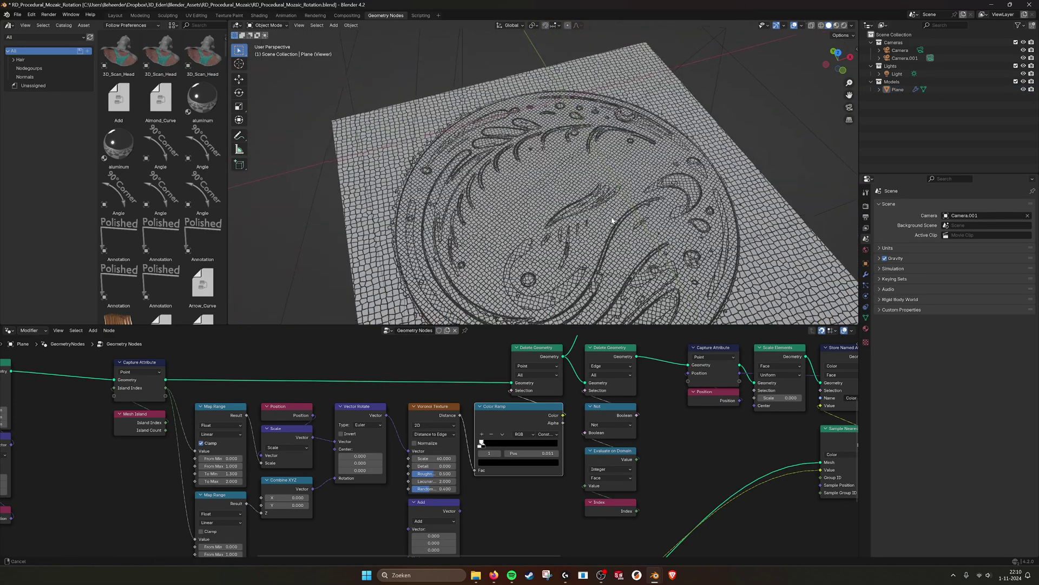
pyautogui.scroll(8, 612, 220)
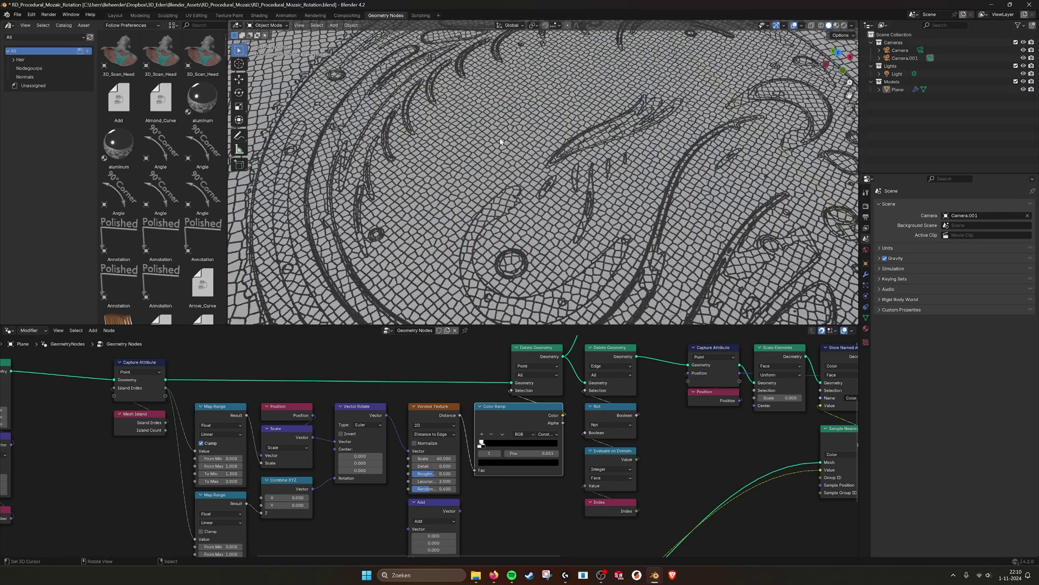
# Step: Examine how the captured island index feeds the Map Range and Vector Rotate nodes, beside the whole tile pattern
pyautogui.moveTo(416, 447); pyautogui.dragTo(453, 419, button='middle')
pyautogui.scroll(1, 443, 417)
pyautogui.click(260, 382)
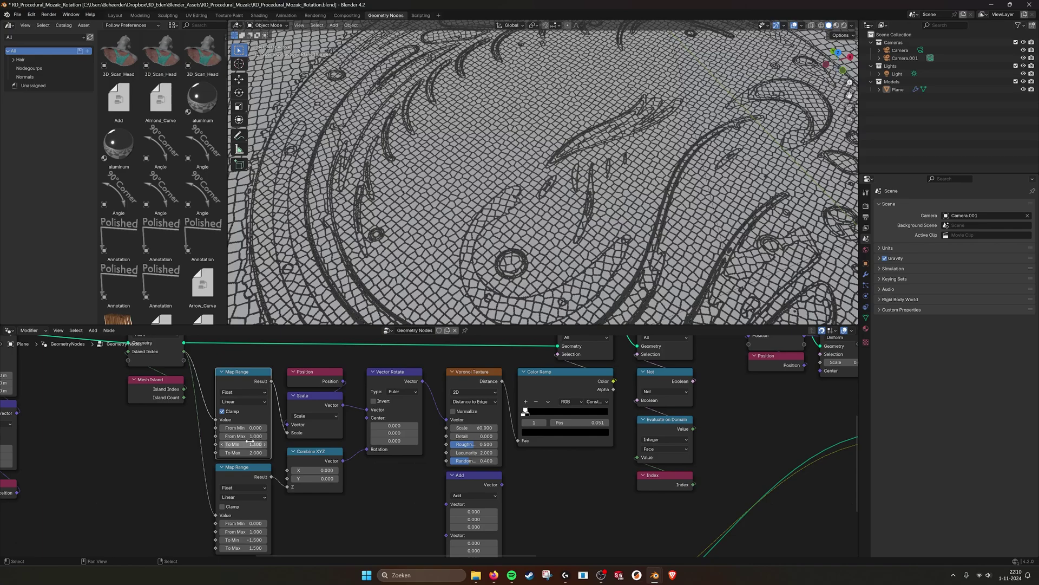
pyautogui.click(404, 375)
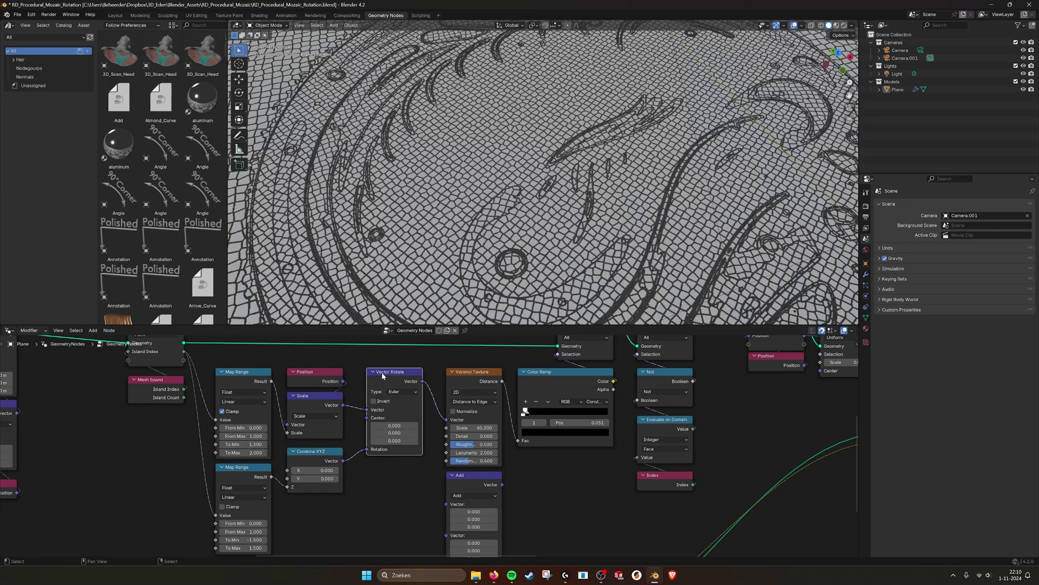
pyautogui.moveTo(165, 346); pyautogui.dragTo(192, 374, button='middle')
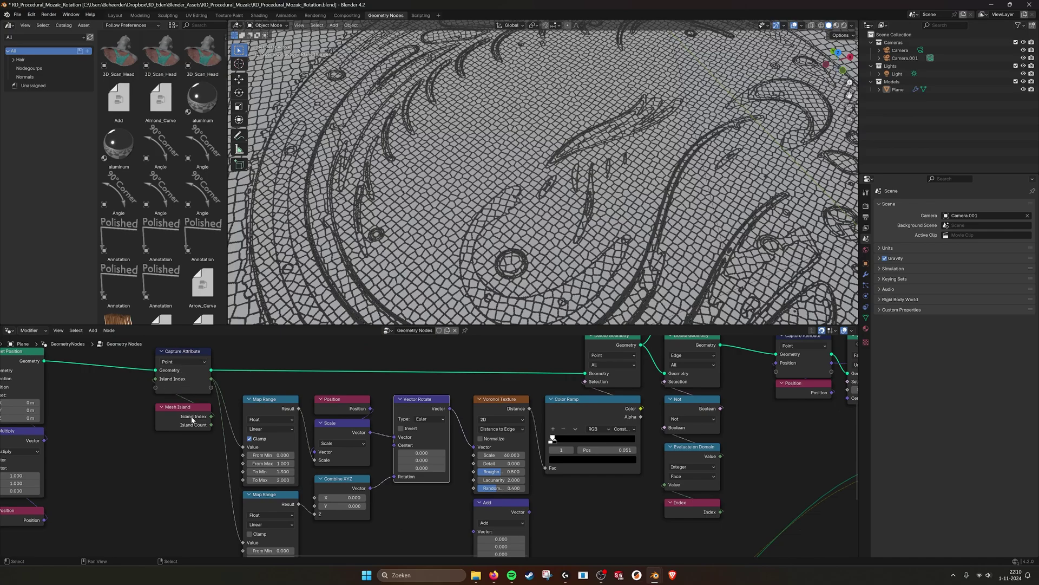
pyautogui.scroll(-2, 271, 476)
pyautogui.scroll(-3, 486, 214)
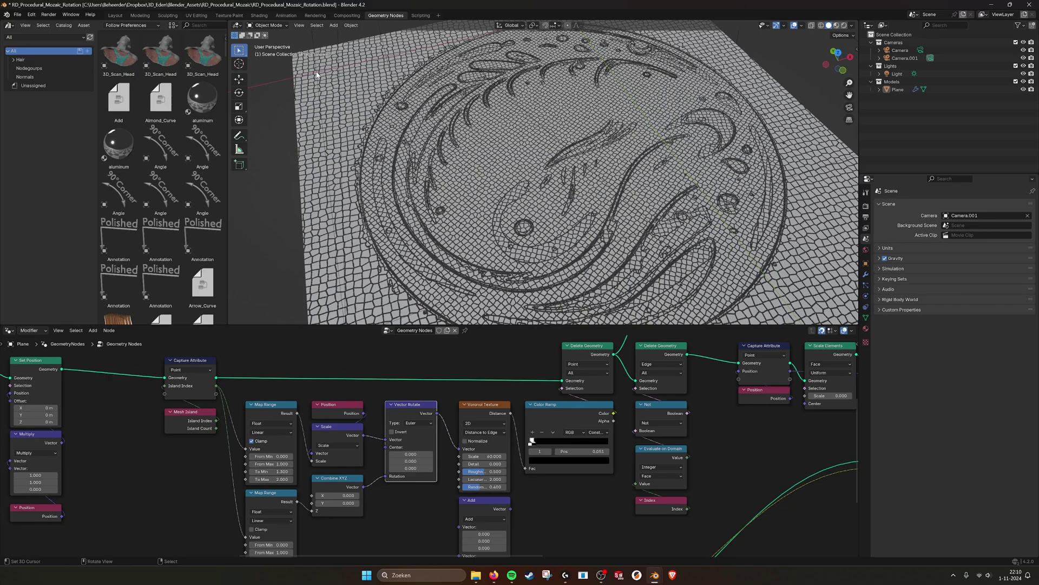
# Step: Compare the two Map Range nodes that vary the Voronoi scale and rotation for each island
pyautogui.scroll(2, 438, 428)
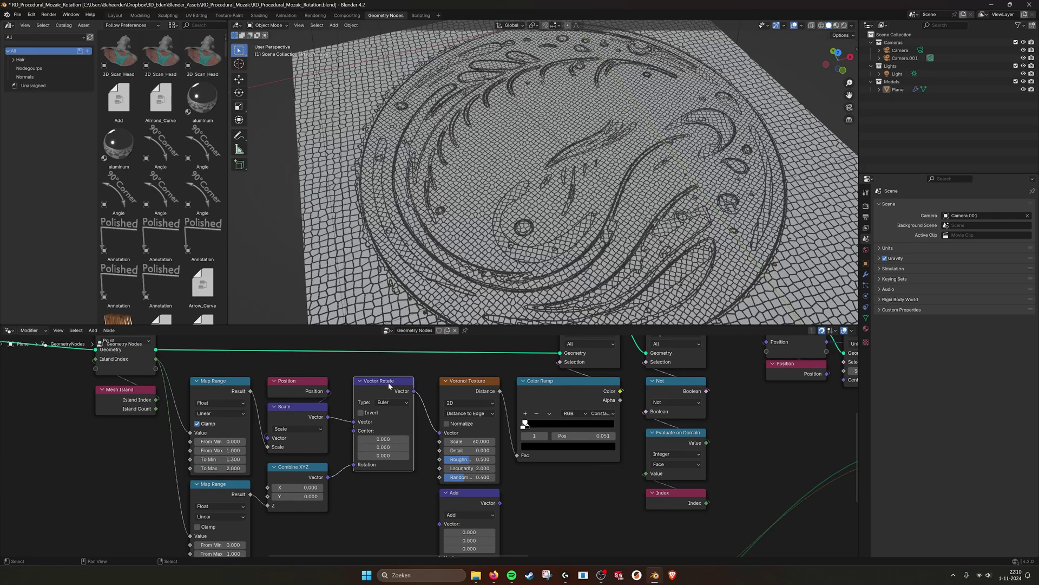
pyautogui.click(231, 485)
pyautogui.moveTo(261, 488); pyautogui.dragTo(314, 494, button='middle')
pyautogui.click(281, 391)
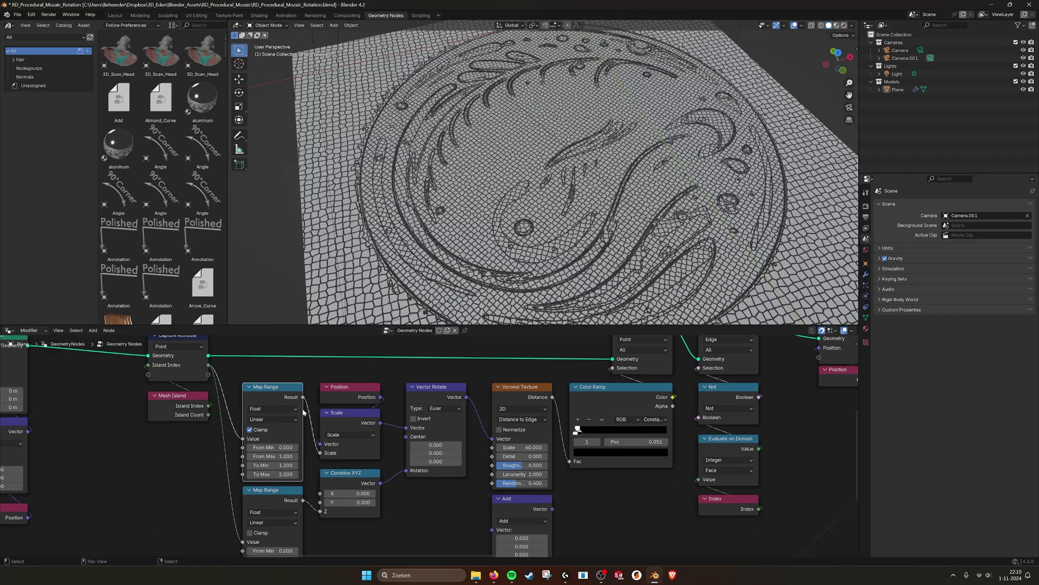
pyautogui.moveTo(285, 463); pyautogui.dragTo(355, 439, button='middle')
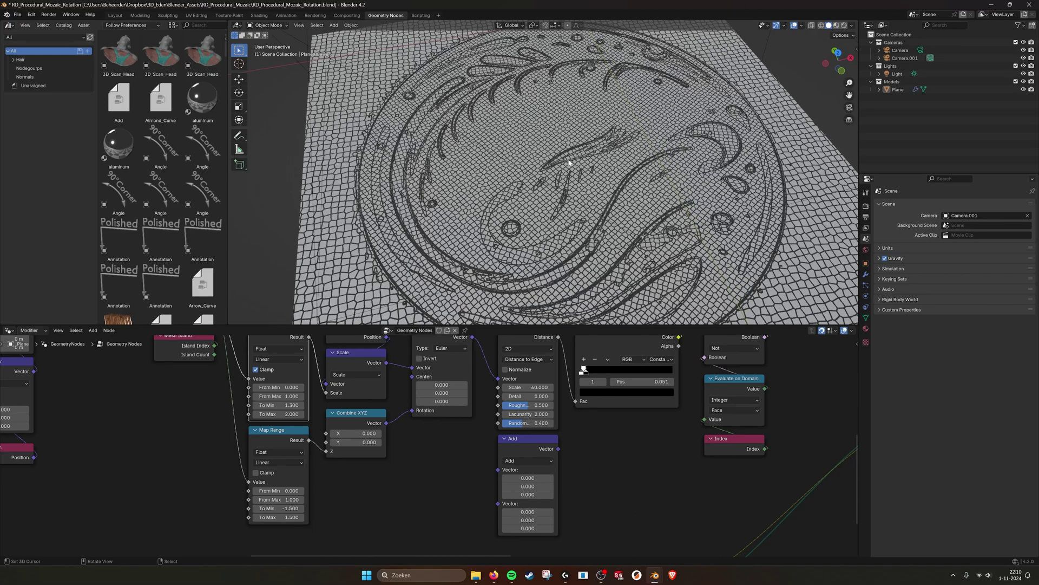
# Step: Move the Viewer node clear of the second Delete Geometry node and examine the Not, Evaluate on Domain and Index nodes below it
pyautogui.moveTo(433, 423); pyautogui.dragTo(95, 554, button='middle')
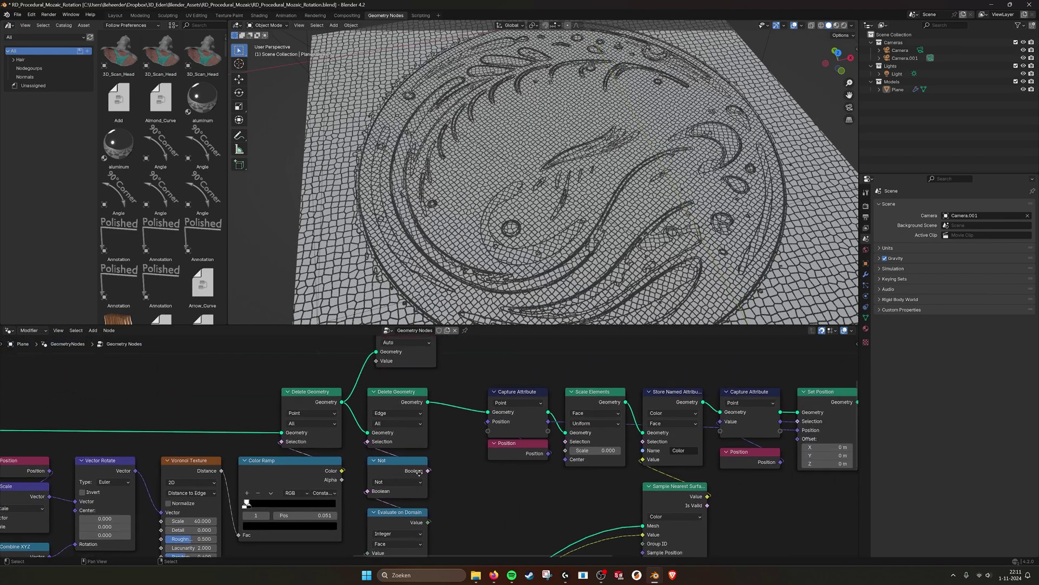
pyautogui.moveTo(439, 369); pyautogui.dragTo(407, 422, button='middle')
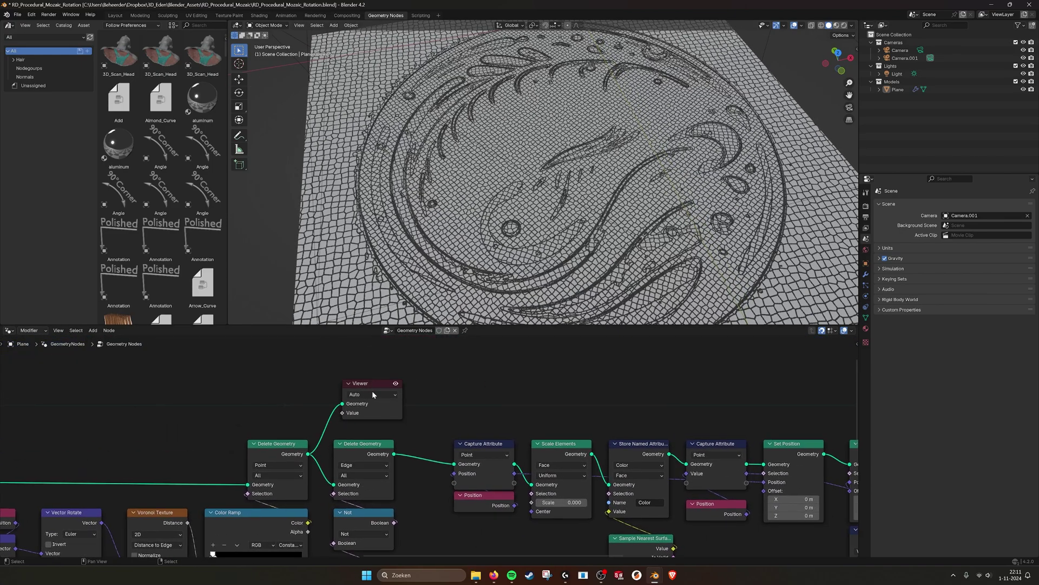
pyautogui.moveTo(375, 387); pyautogui.dragTo(471, 387)
pyautogui.moveTo(429, 469); pyautogui.dragTo(437, 365, button='middle')
pyautogui.moveTo(408, 450); pyautogui.dragTo(415, 476, button='middle')
pyautogui.click(383, 494)
pyautogui.click(383, 517)
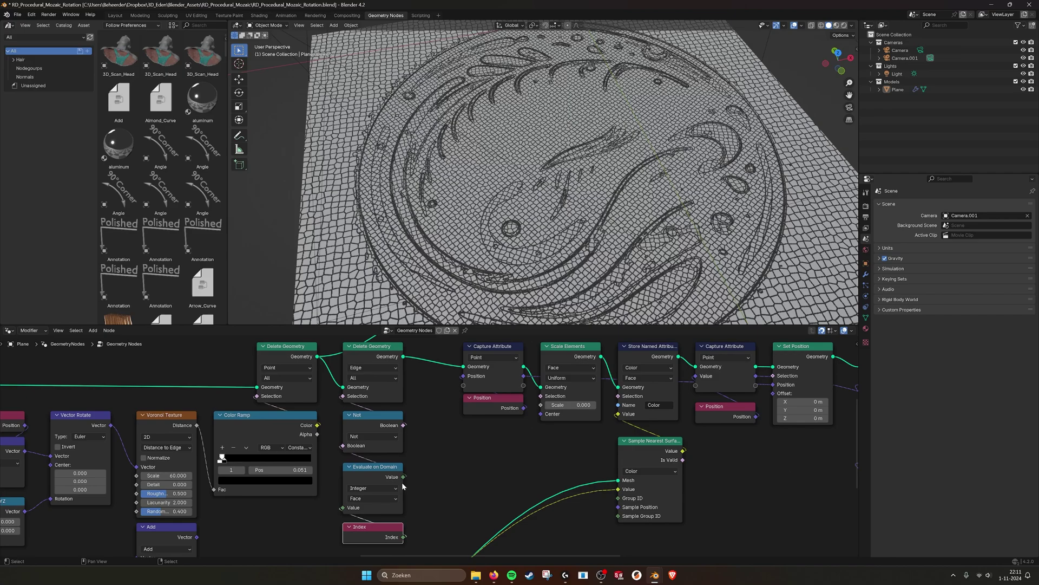
pyautogui.moveTo(419, 403); pyautogui.dragTo(407, 498, button='middle')
# Step: Inspect the jagged tile borders up close alongside the Not and Evaluate on Domain nodes that select which edges are deleted
pyautogui.scroll(8, 539, 240)
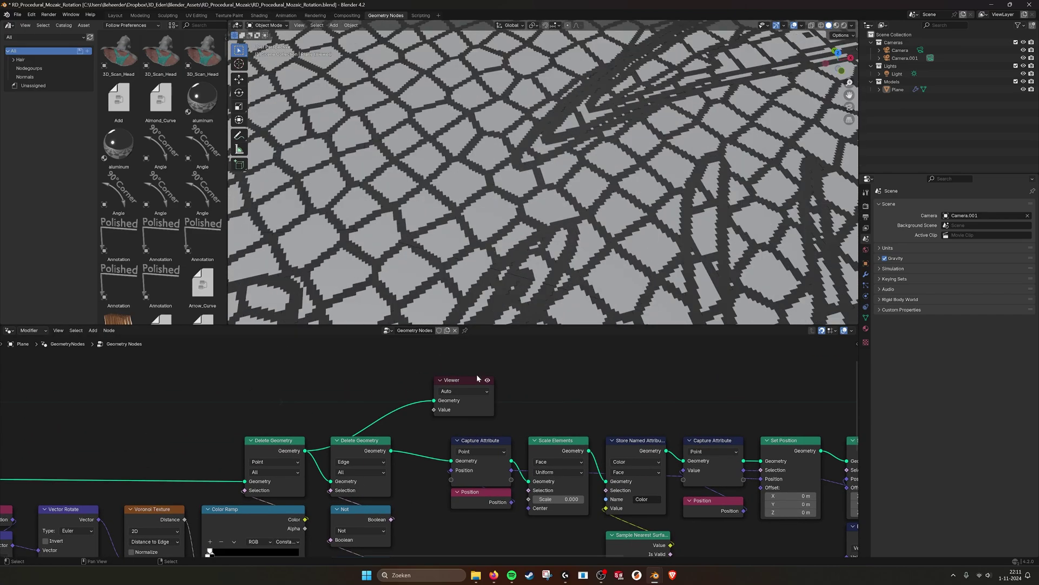
pyautogui.moveTo(386, 459); pyautogui.dragTo(395, 374, button='middle')
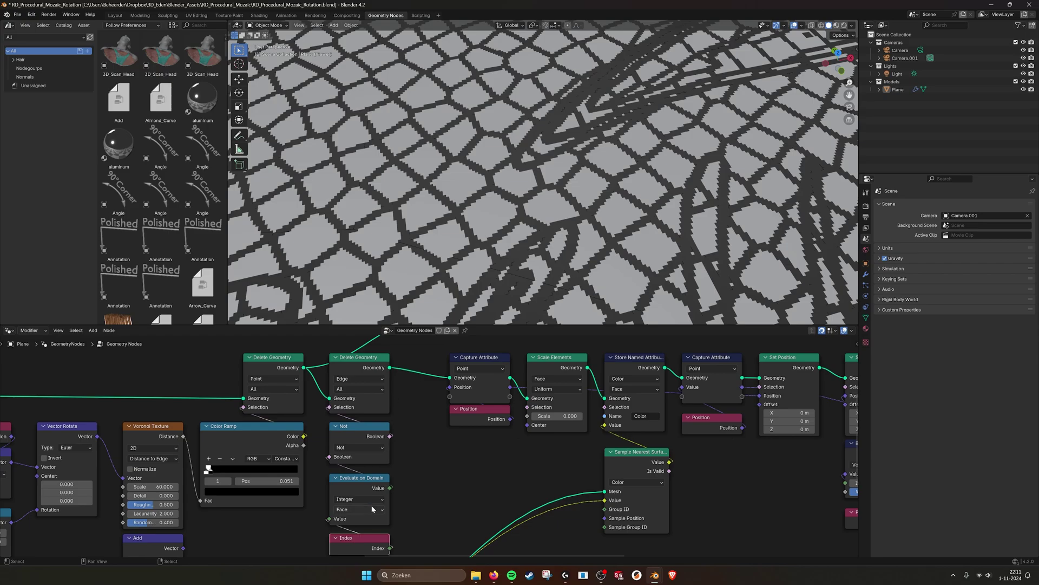
pyautogui.scroll(-1, 360, 492)
pyautogui.scroll(1, 367, 491)
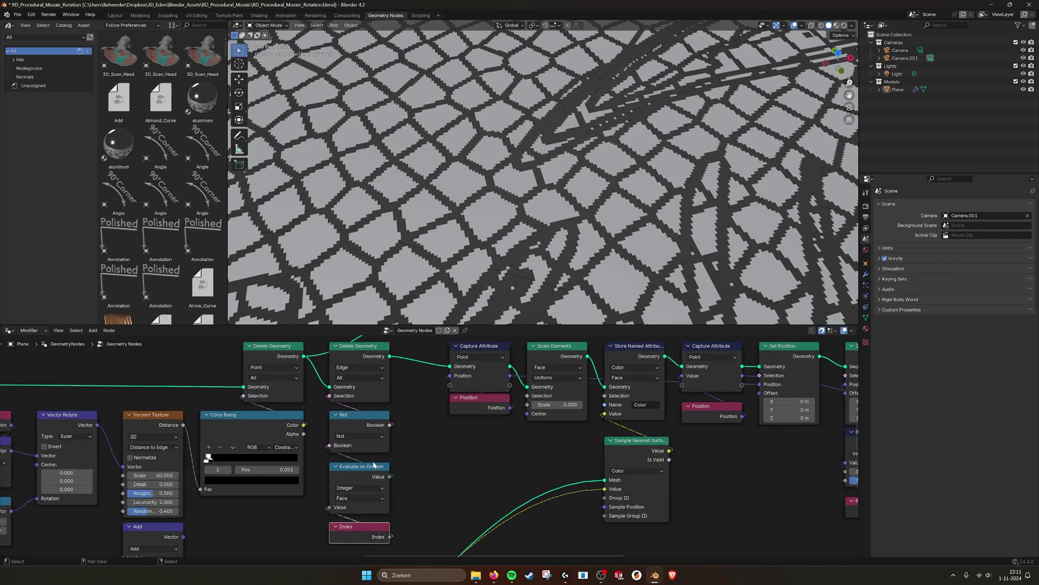
pyautogui.moveTo(406, 383); pyautogui.dragTo(396, 426, button='middle')
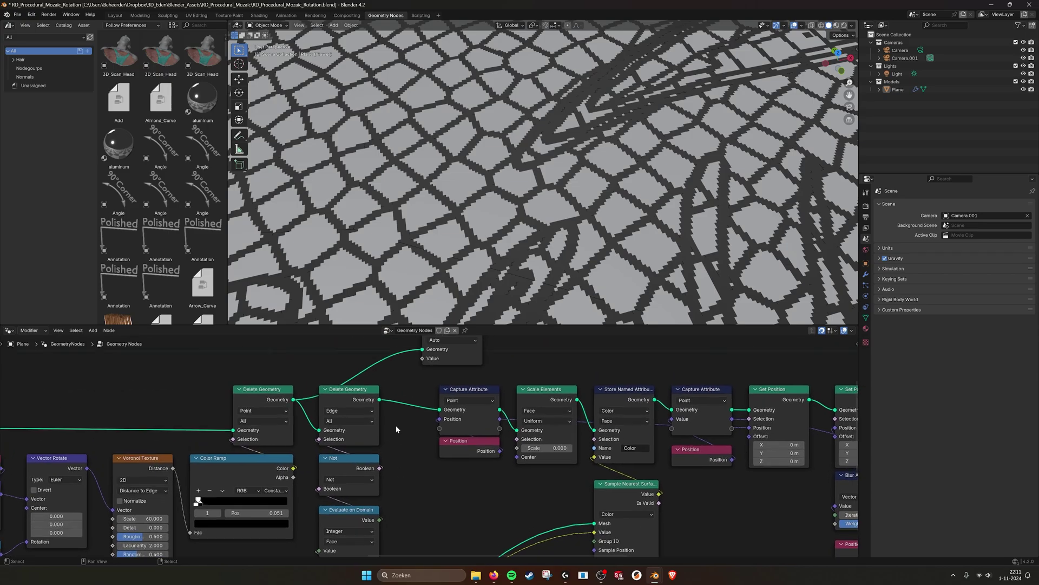
pyautogui.click(346, 459)
pyautogui.moveTo(415, 406); pyautogui.dragTo(381, 479, button='middle')
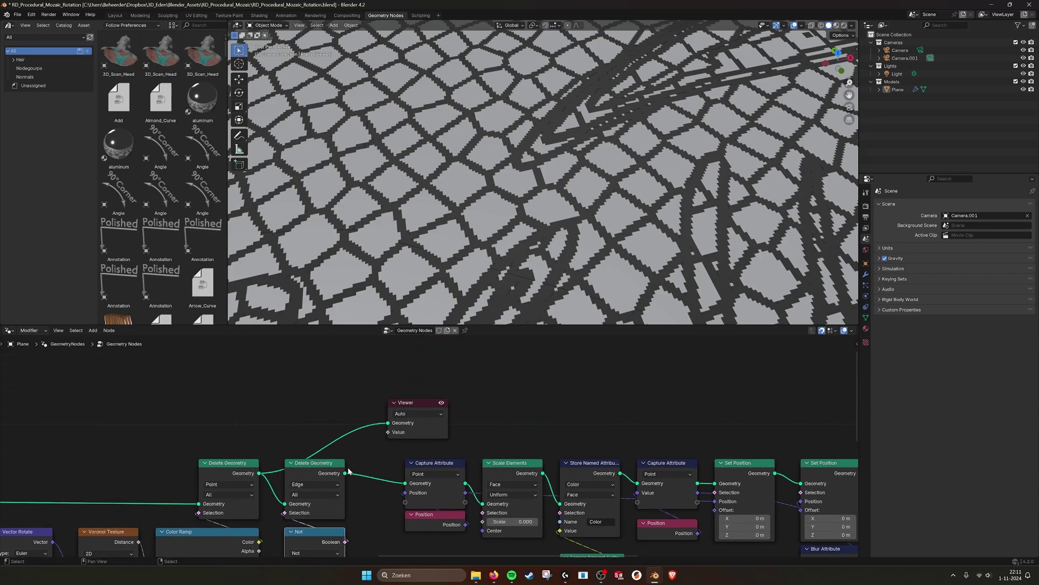
# Step: Connect the edge-deleting Delete Geometry node's output to the Viewer and look over the whole mosaic
pyautogui.moveTo(345, 474); pyautogui.dragTo(388, 422)
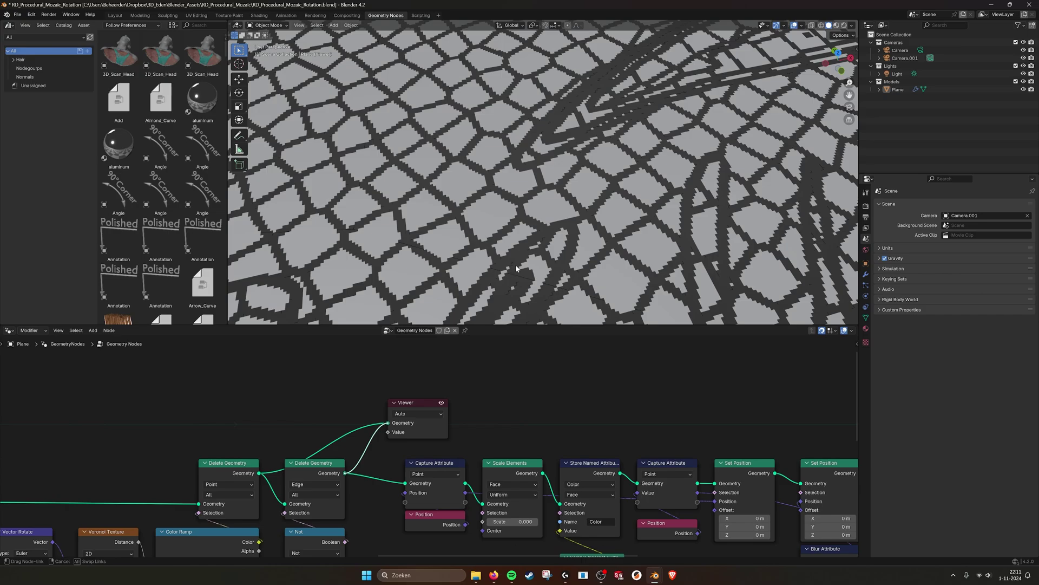
pyautogui.moveTo(516, 268); pyautogui.dragTo(516, 268)
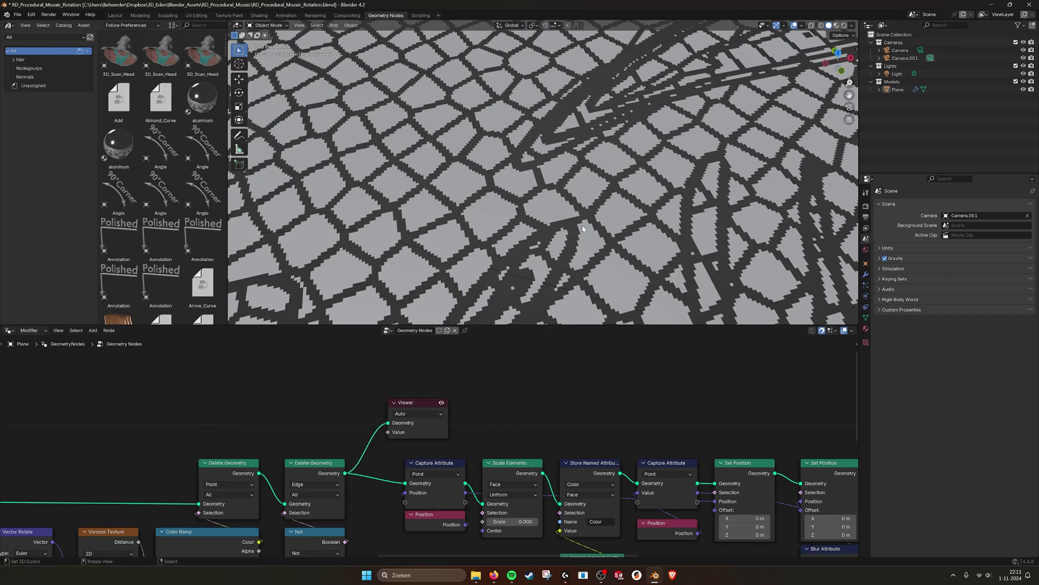
pyautogui.scroll(-8, 575, 222)
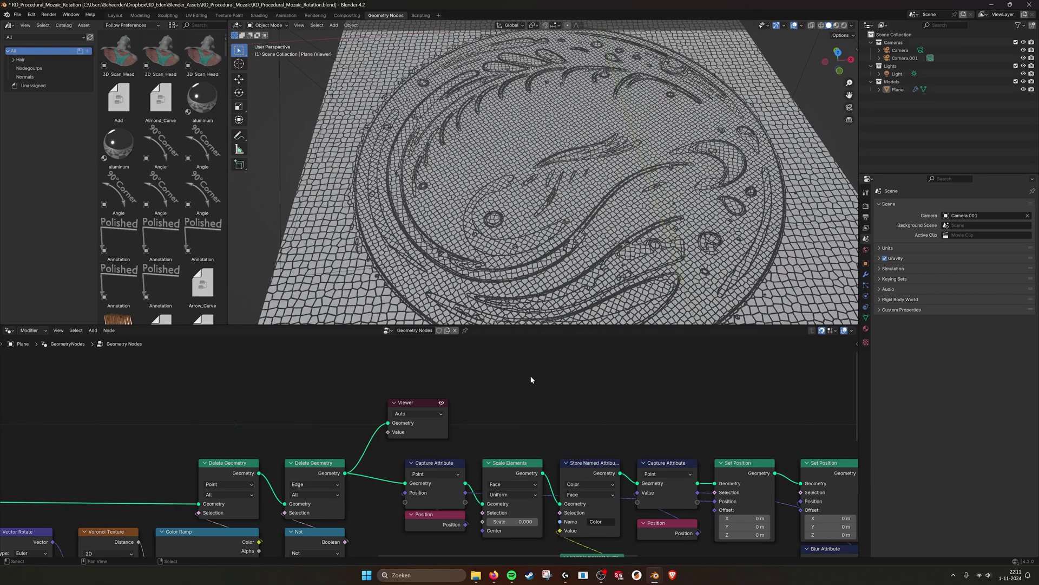
# Step: Move the Viewer node farther along the tree, above the gap between Extrude Mesh and the last Set Position node
pyautogui.moveTo(496, 395); pyautogui.dragTo(389, 371, button='middle')
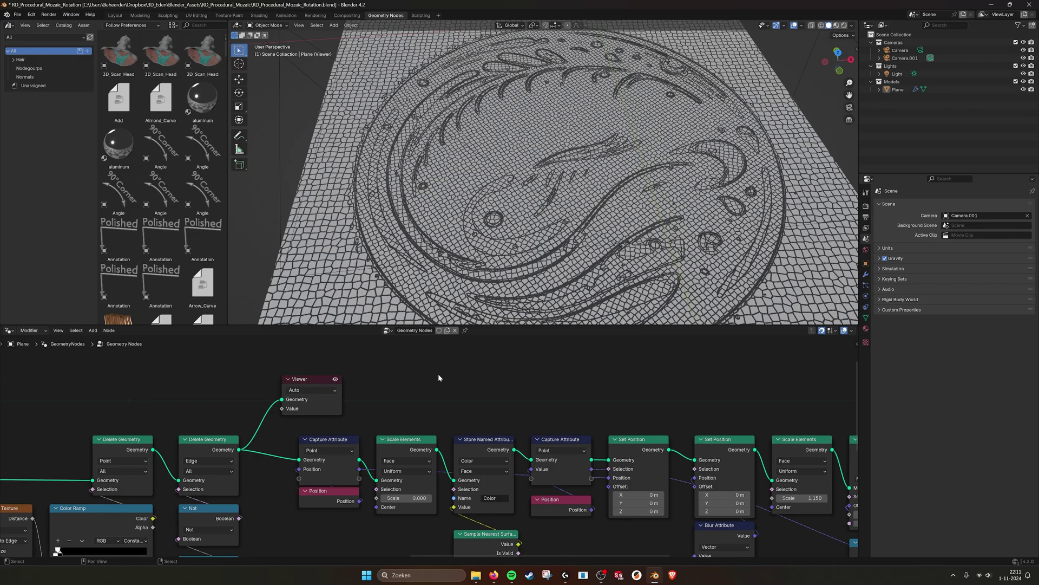
pyautogui.click(336, 381)
pyautogui.moveTo(462, 390); pyautogui.dragTo(296, 379, button='middle')
pyautogui.scroll(-1, 273, 375)
pyautogui.moveTo(162, 368); pyautogui.dragTo(735, 375)
pyautogui.moveTo(723, 414); pyautogui.dragTo(755, 337, button='middle')
# Step: Examine the first Capture Attribute, the zero-scale Scale Elements and the Store Named Attribute nodes beside the tile pattern
pyautogui.click(208, 397)
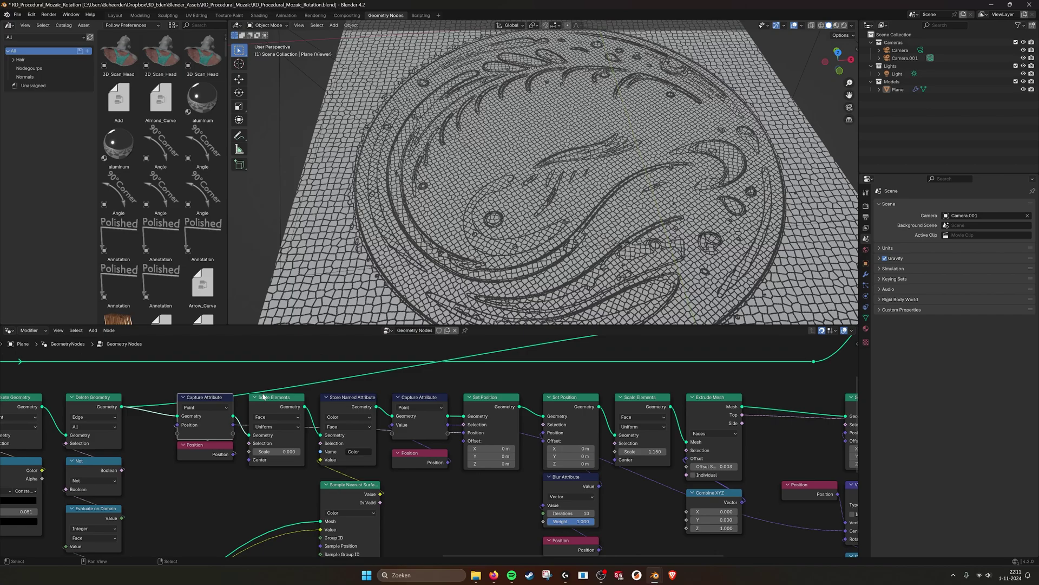
pyautogui.click(278, 405)
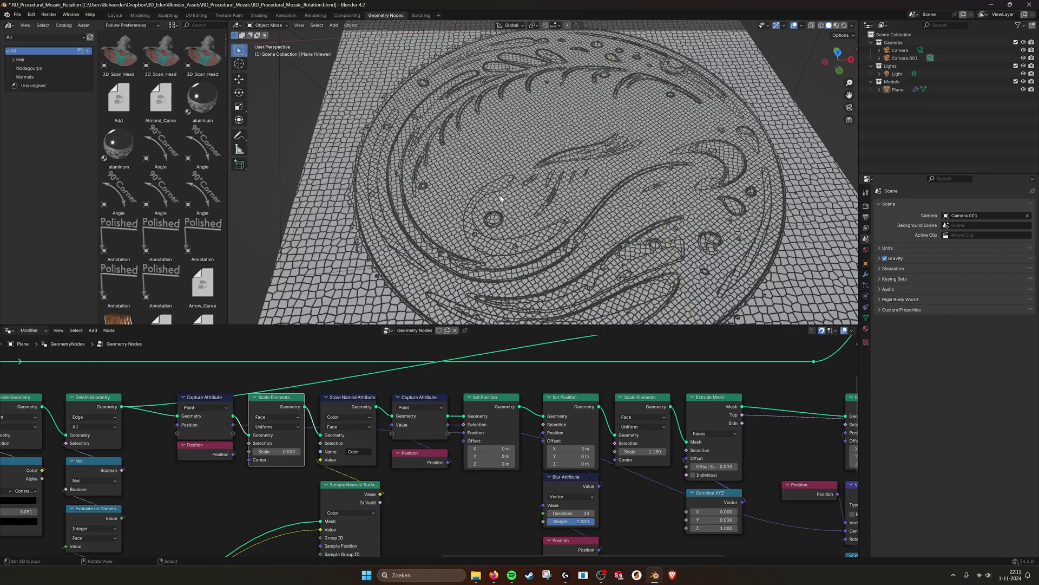
pyautogui.scroll(2, 472, 184)
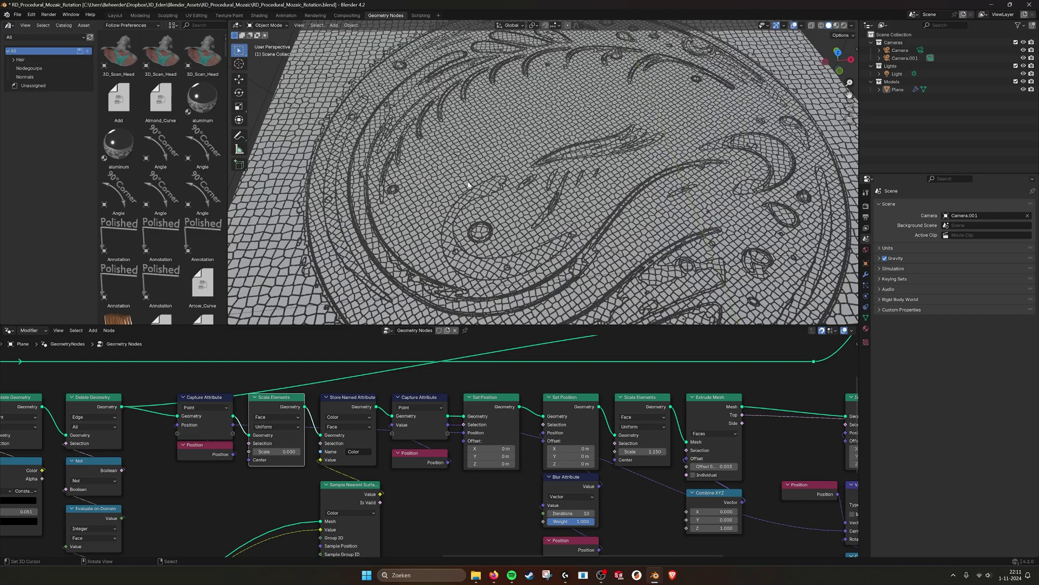
pyautogui.scroll(-1, 391, 393)
pyautogui.moveTo(390, 395); pyautogui.dragTo(336, 400, button='middle')
pyautogui.click(297, 410)
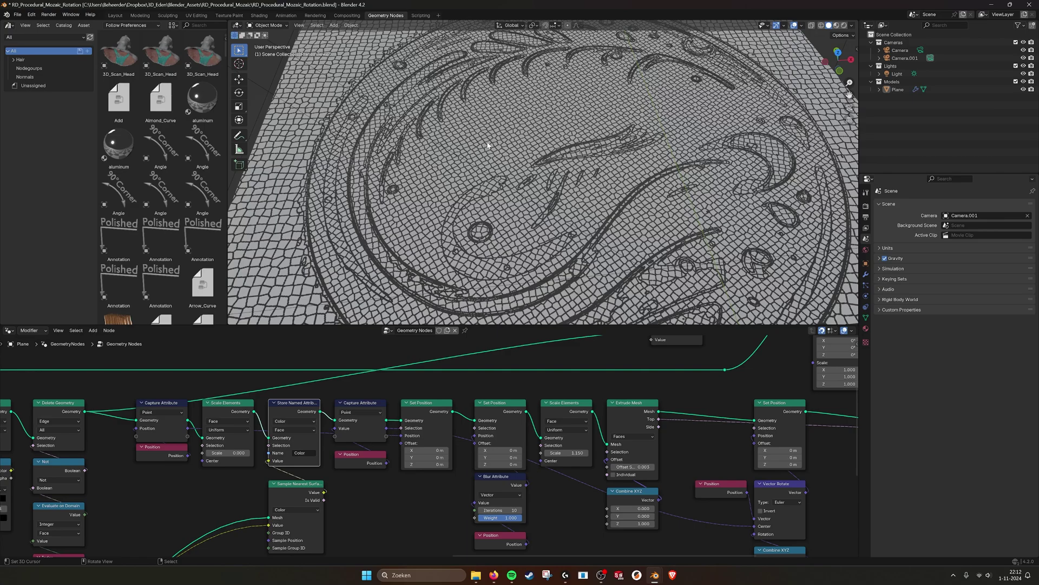
# Step: Trace the captured positions from both Capture Attribute nodes through Scale Elements to the two Set Position nodes
pyautogui.click(220, 395)
pyautogui.click(165, 406)
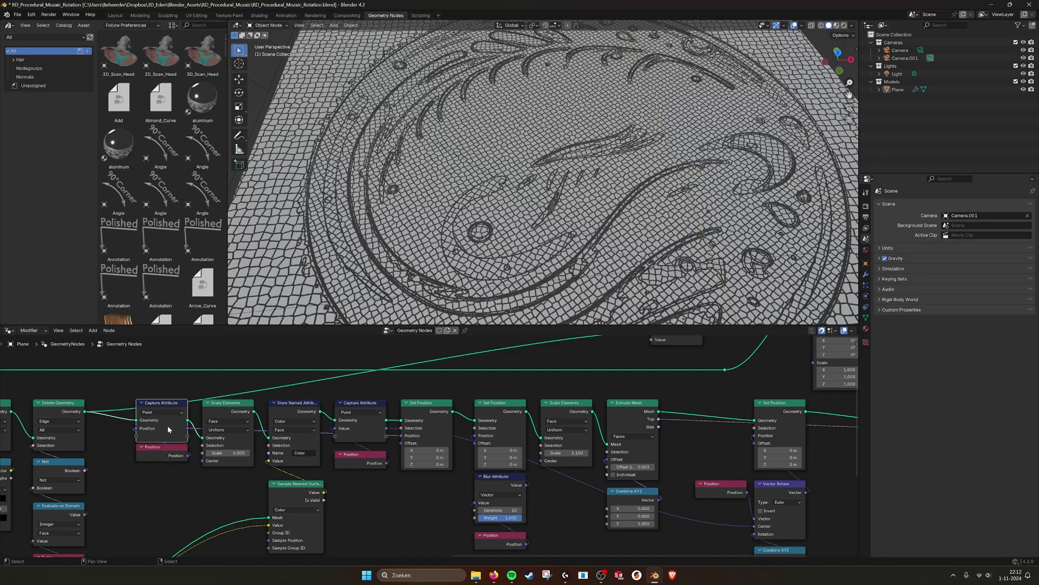
pyautogui.click(409, 408)
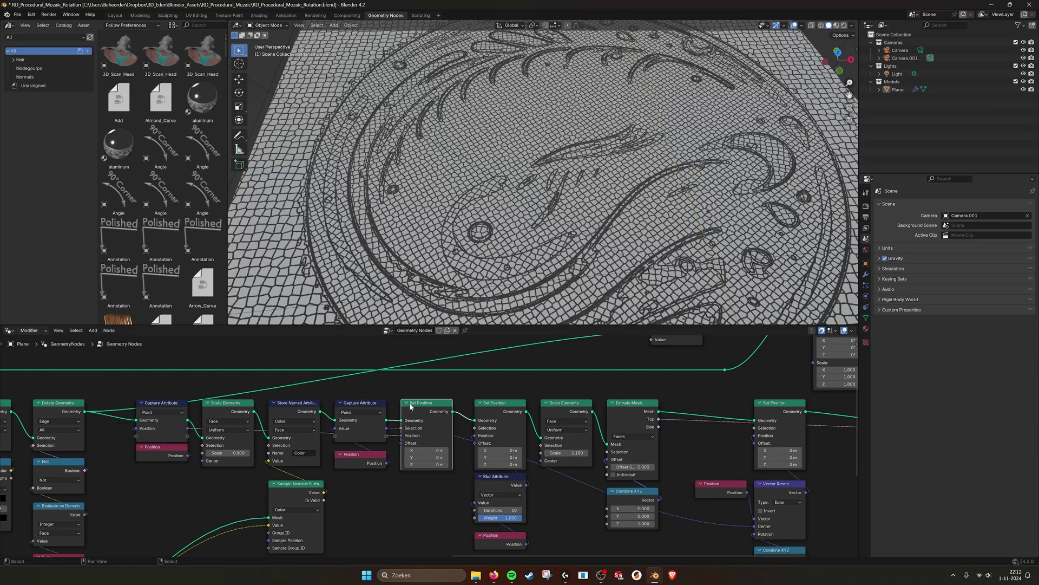
pyautogui.moveTo(382, 409); pyautogui.dragTo(329, 367, button='middle')
pyautogui.click(368, 396)
pyautogui.click(343, 447)
pyautogui.click(325, 387)
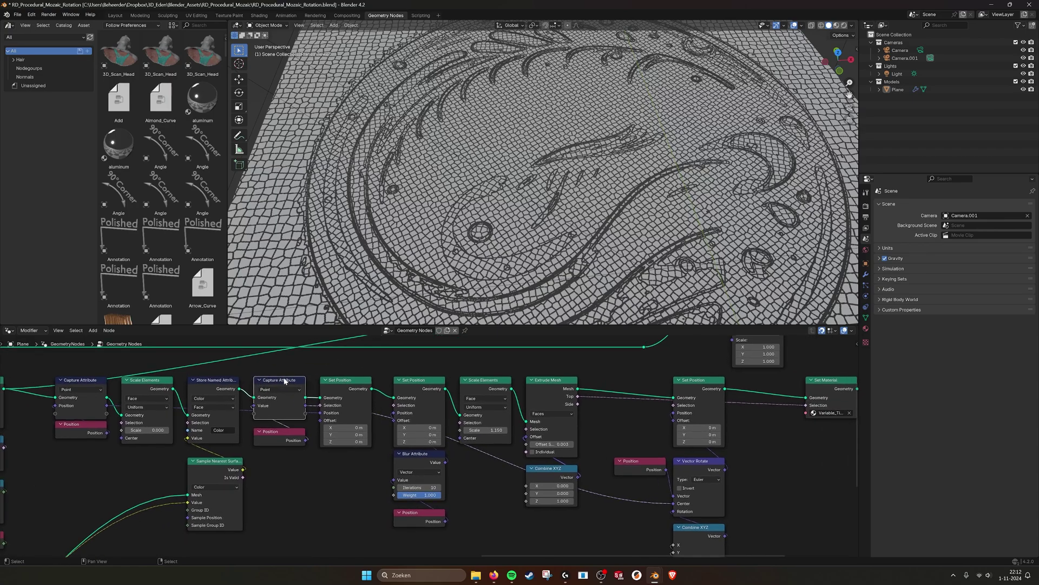
# Step: Examine the Vector Rotate and Set Position nodes that follow Extrude Mesh, along with their captured position input
pyautogui.moveTo(326, 427); pyautogui.dragTo(300, 429, button='middle')
pyautogui.moveTo(484, 443); pyautogui.dragTo(425, 434, button='middle')
pyautogui.scroll(-1, 425, 433)
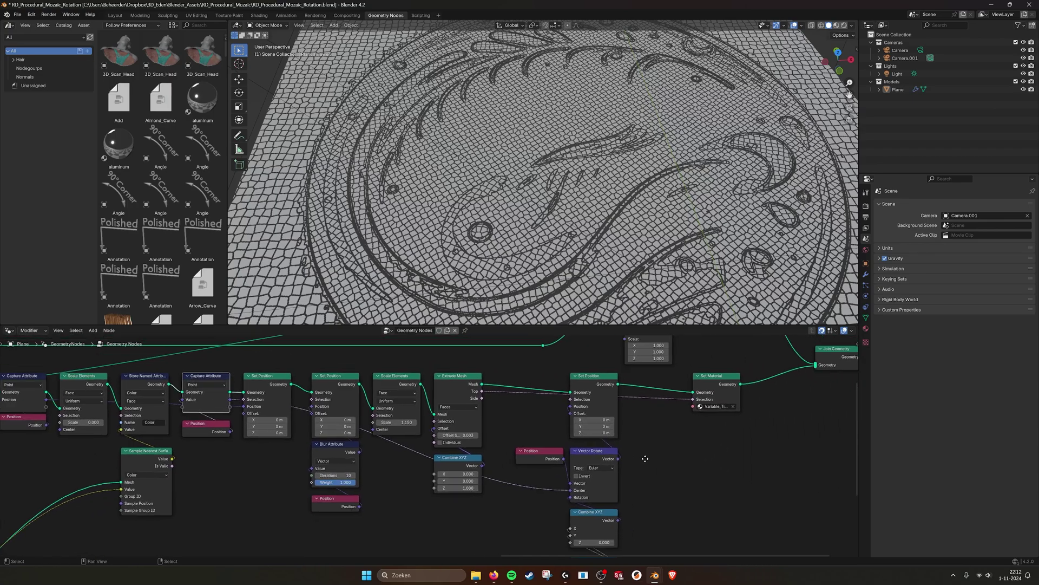
pyautogui.moveTo(645, 457); pyautogui.dragTo(629, 458, button='middle')
pyautogui.click(580, 460)
pyautogui.click(579, 378)
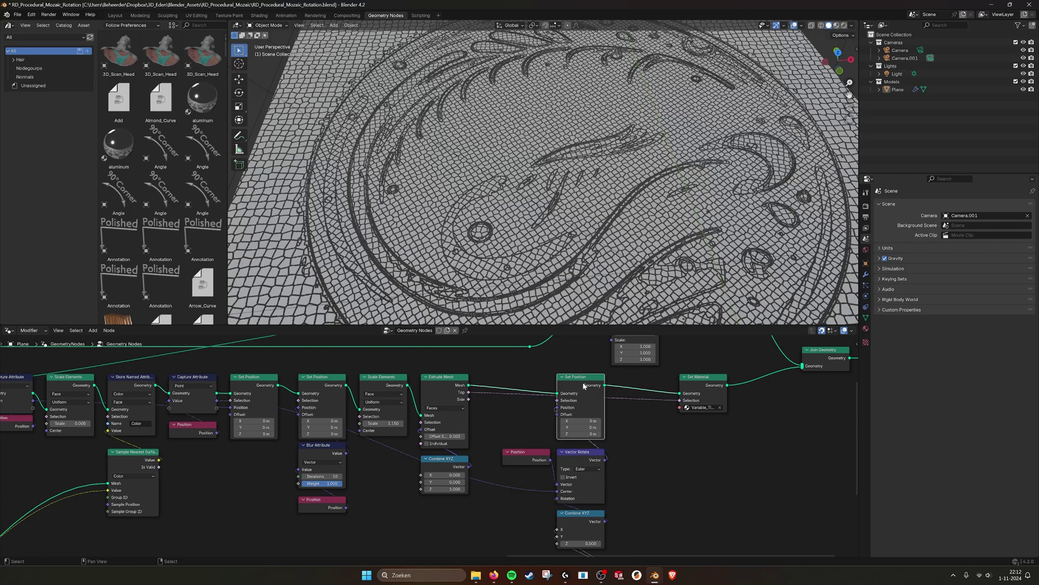
pyautogui.moveTo(613, 469); pyautogui.dragTo(650, 489, button='middle')
pyautogui.click(622, 413)
pyautogui.moveTo(392, 382); pyautogui.dragTo(400, 443, button='middle')
pyautogui.moveTo(492, 408); pyautogui.dragTo(491, 395, button='middle')
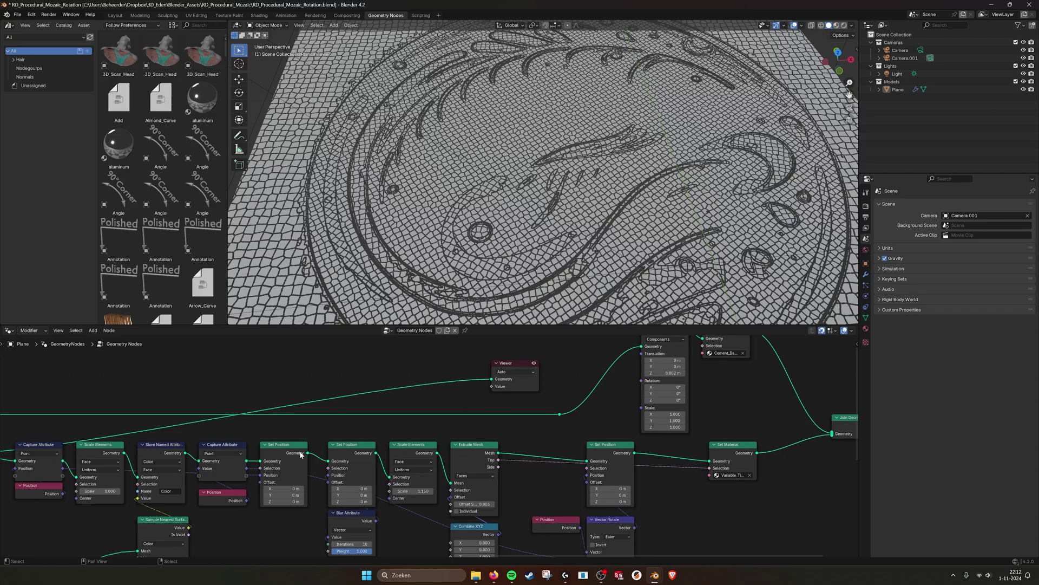
# Step: Connect the first Scale Elements output to the Viewer and check the result in wireframe and solid shading
pyautogui.moveTo(125, 452); pyautogui.dragTo(482, 379)
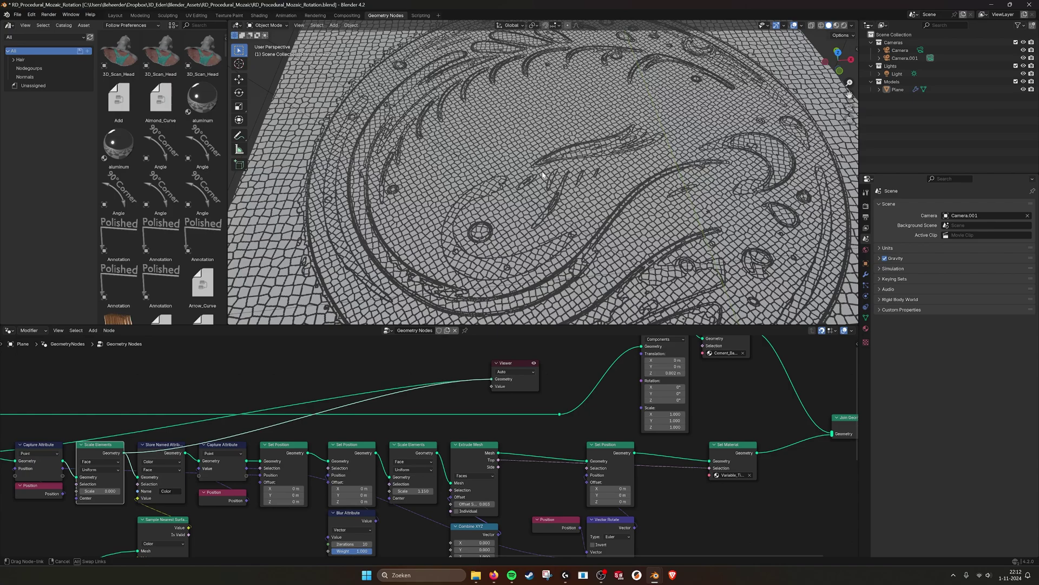
pyautogui.rightClick(554, 157)
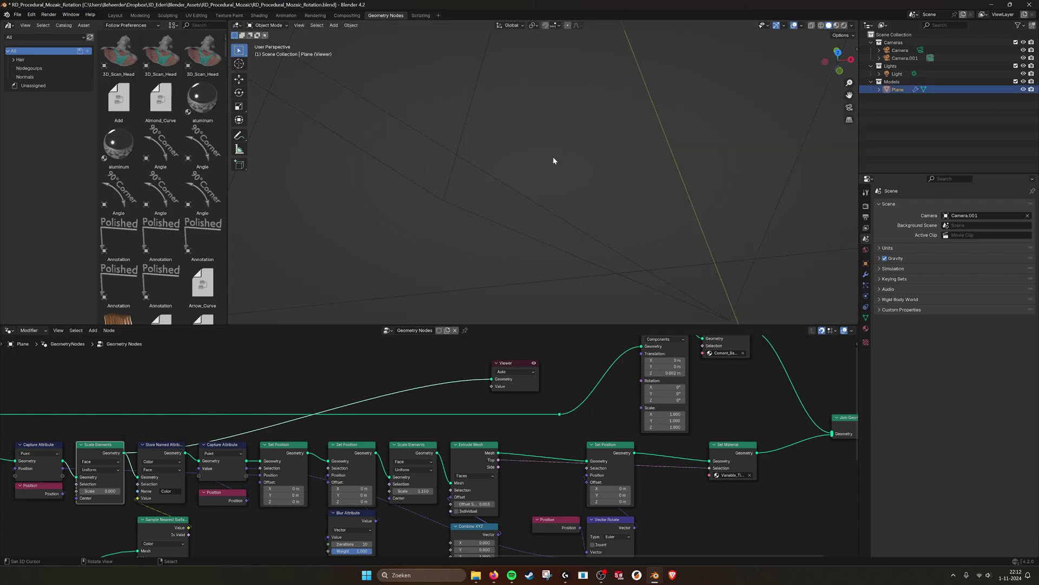
pyautogui.scroll(-1, 552, 160)
pyautogui.scroll(1, 552, 160)
pyautogui.scroll(-1, 551, 161)
pyautogui.click(821, 26)
pyautogui.click(829, 25)
# Step: Connect the first Set Position node's output to the Viewer to preview the tiles
pyautogui.moveTo(280, 459); pyautogui.dragTo(269, 447, button='middle')
pyautogui.moveTo(296, 441); pyautogui.dragTo(483, 369)
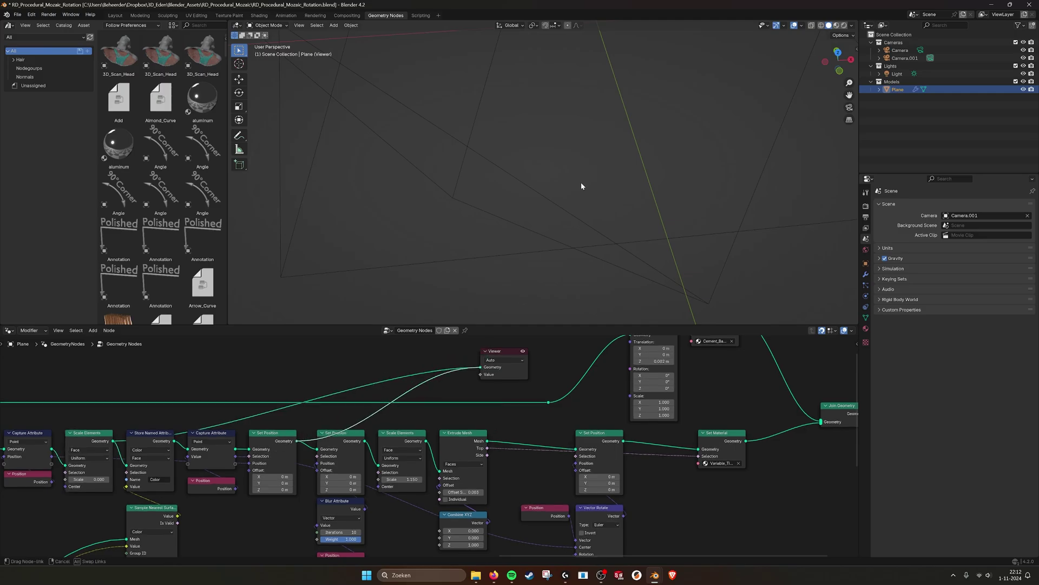
pyautogui.scroll(1, 579, 184)
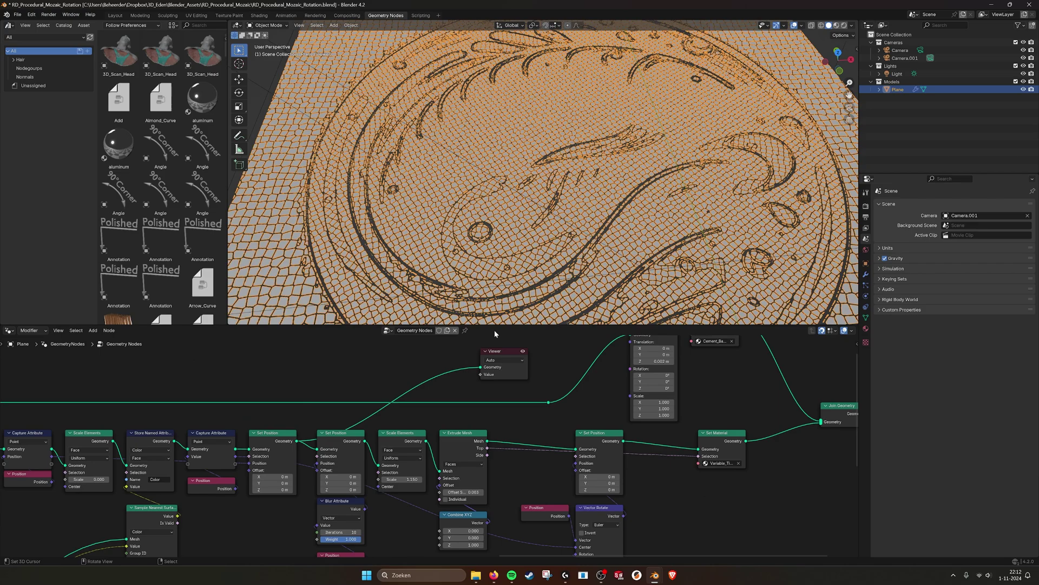
pyautogui.scroll(-1, 390, 416)
# Step: Inspect the unsmoothed tile edges up close, beside the Blur Attribute node feeding the second Set Position node
pyautogui.moveTo(394, 411); pyautogui.dragTo(394, 380, button='middle')
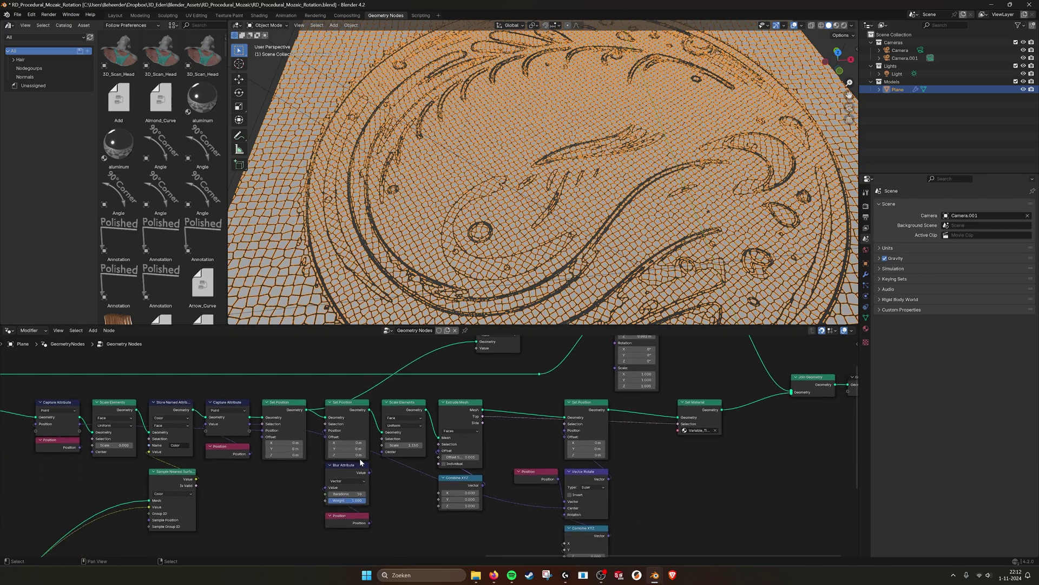
pyautogui.moveTo(362, 465); pyautogui.dragTo(362, 476, button='middle')
pyautogui.scroll(4, 518, 199)
pyautogui.scroll(-4, 518, 199)
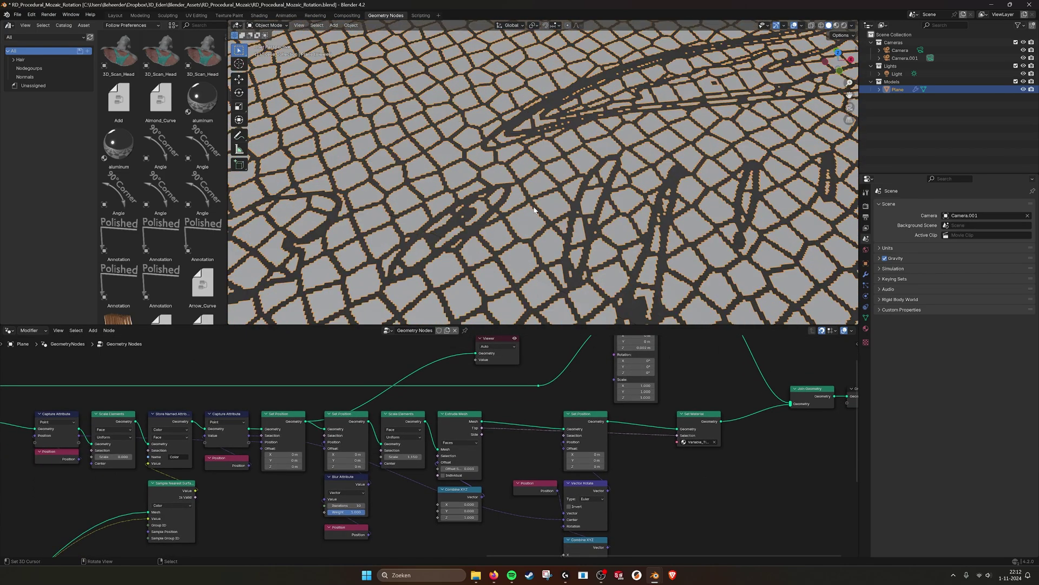
pyautogui.scroll(4, 543, 222)
pyautogui.scroll(-4, 507, 212)
pyautogui.moveTo(627, 488); pyautogui.dragTo(626, 491, button='middle')
pyautogui.scroll(4, 520, 272)
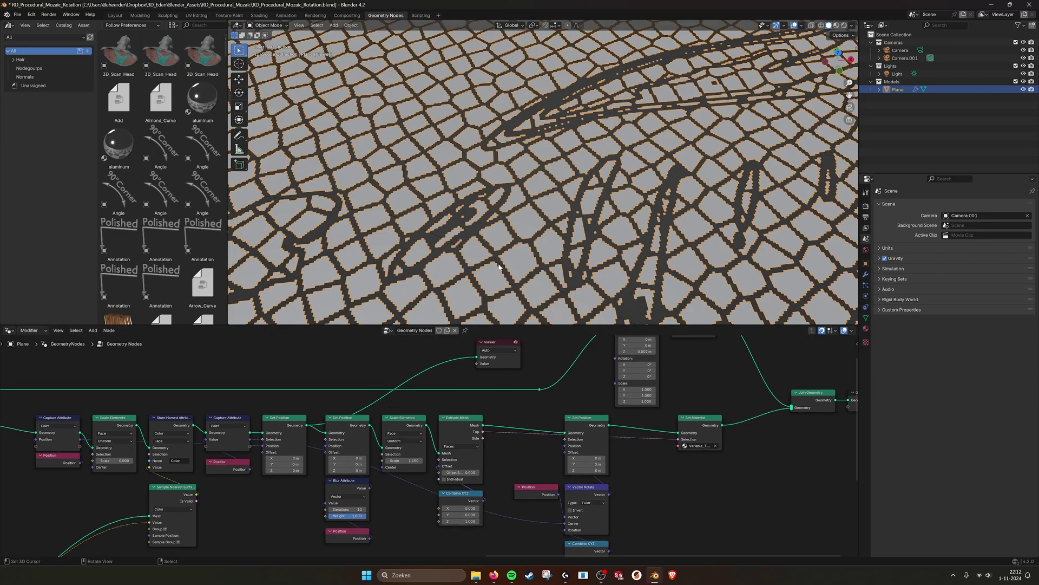
# Step: Preview the blurred second Set Position output, and that of the following Scale Elements node, through the Viewer
pyautogui.moveTo(370, 425); pyautogui.dragTo(431, 339)
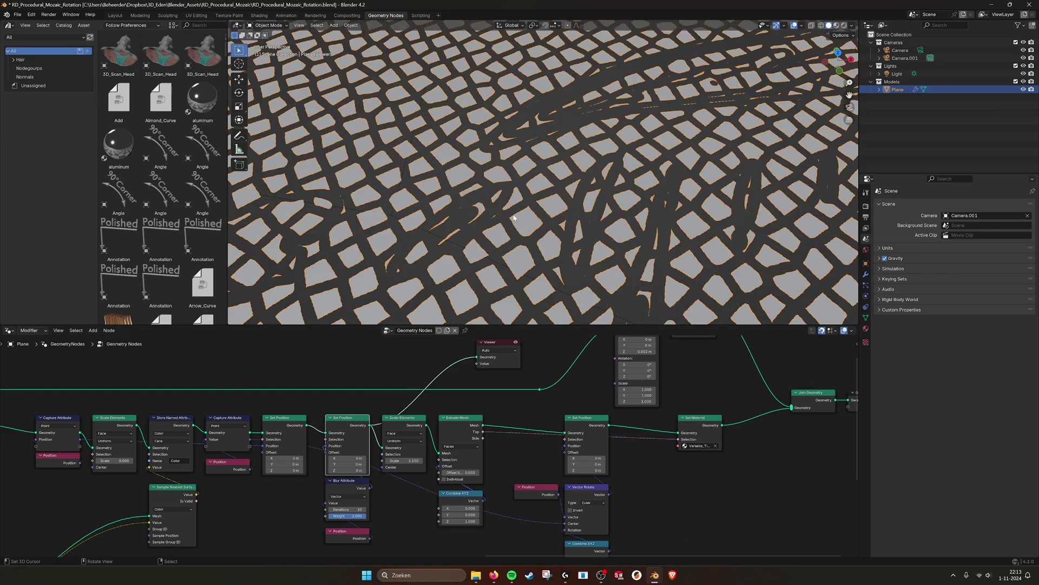
pyautogui.scroll(-5, 533, 208)
pyautogui.scroll(1, 445, 406)
pyautogui.moveTo(446, 406); pyautogui.dragTo(415, 428, button='middle')
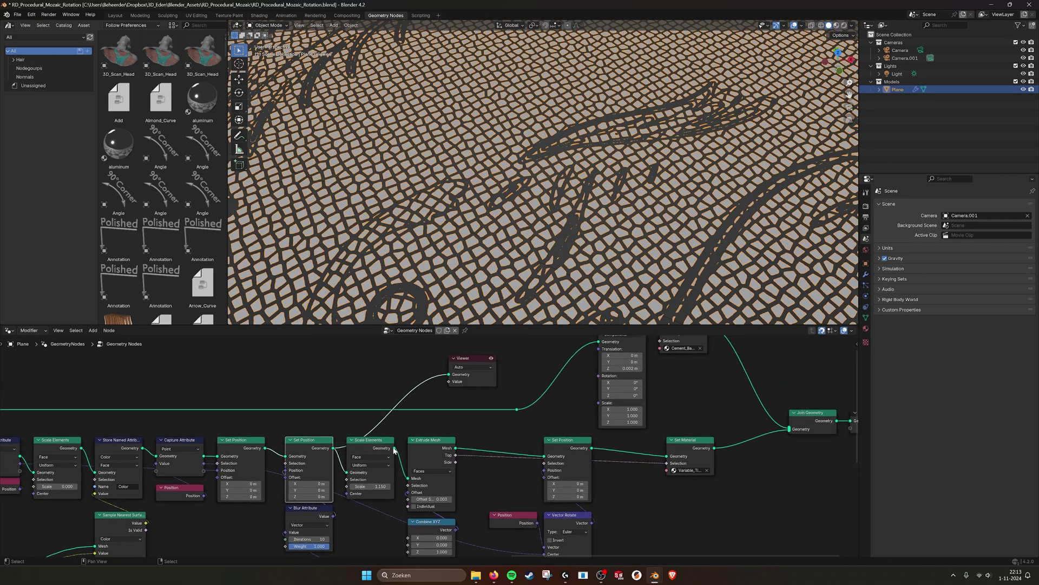
pyautogui.moveTo(395, 449); pyautogui.dragTo(448, 374)
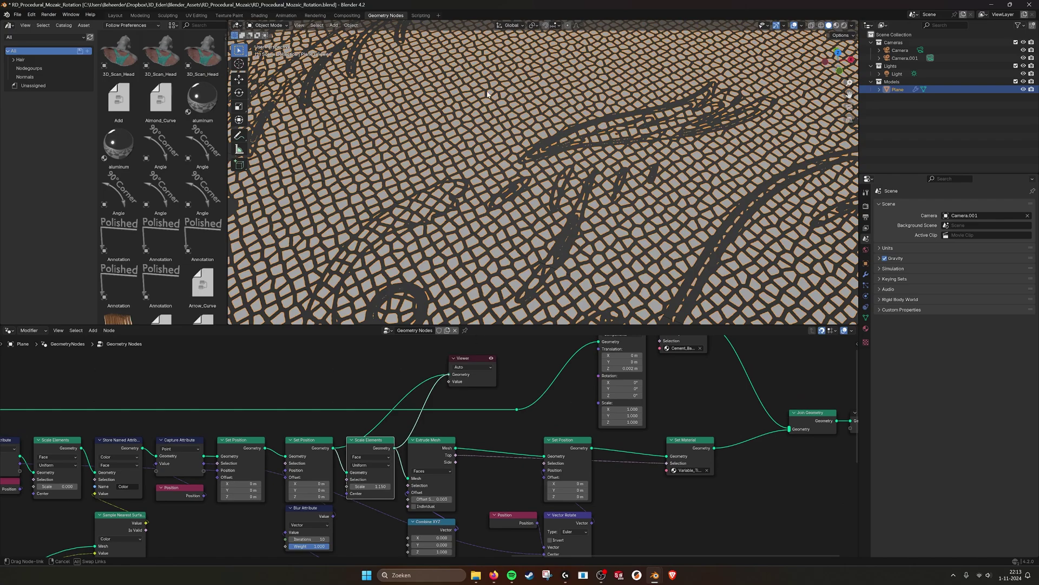
# Step: Connect the Extrude Mesh node's Mesh output to the Viewer and look over the raised tiles and the node chain
pyautogui.moveTo(494, 384); pyautogui.dragTo(455, 383, button='middle')
pyautogui.moveTo(417, 447); pyautogui.dragTo(407, 379)
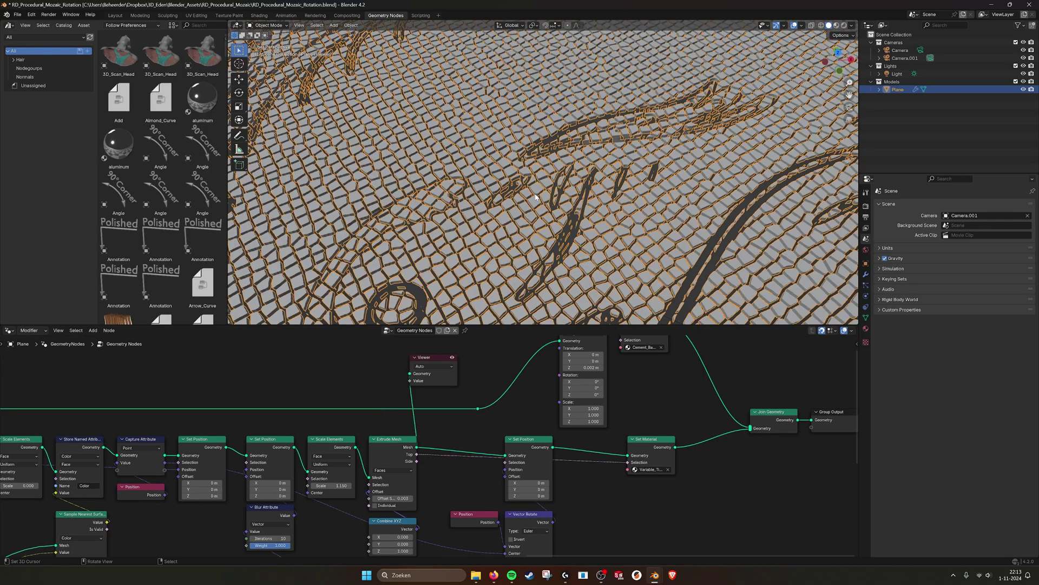
pyautogui.scroll(-6, 536, 196)
pyautogui.moveTo(224, 435); pyautogui.dragTo(495, 371, button='middle')
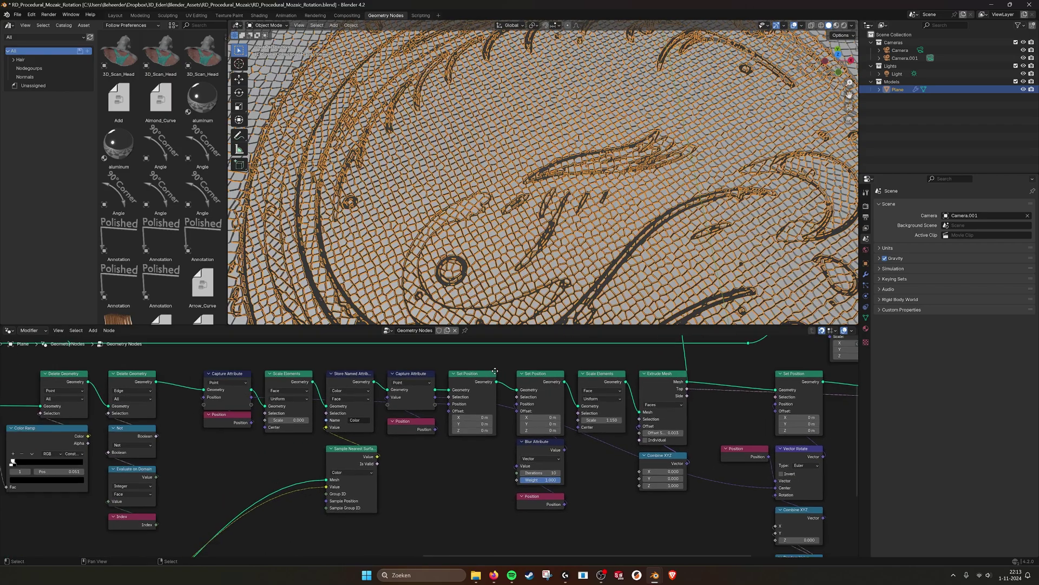
pyautogui.scroll(-3, 495, 370)
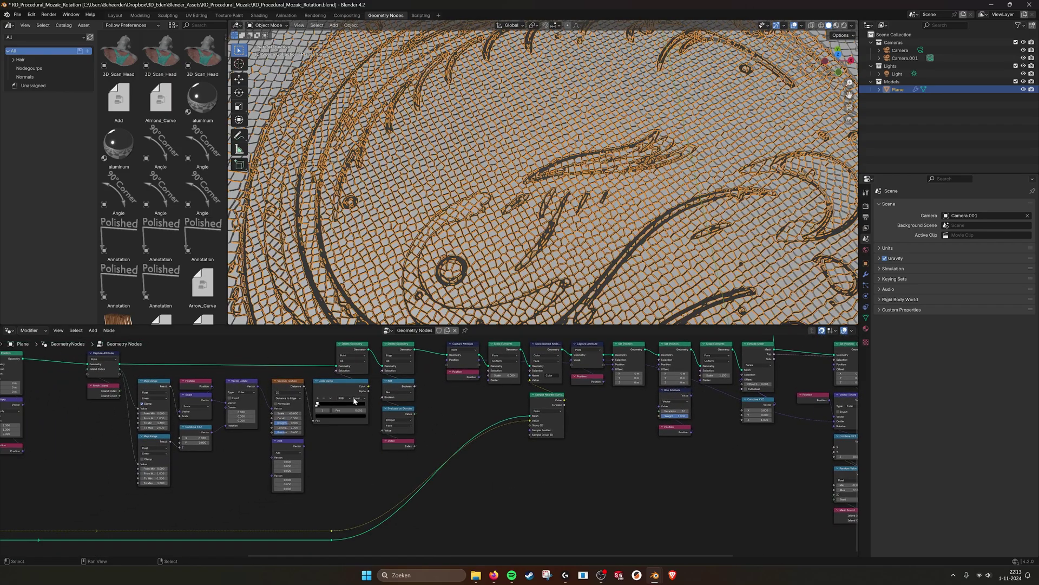
# Step: Examine the extruded tiles up close, beside the Extrude Mesh node and the rest of the chain up to the Group Output
pyautogui.moveTo(837, 355); pyautogui.dragTo(394, 436, button='middle')
pyautogui.scroll(3, 533, 442)
pyautogui.scroll(1, 432, 427)
pyautogui.scroll(2, 422, 447)
pyautogui.scroll(4, 584, 265)
pyautogui.scroll(3, 585, 266)
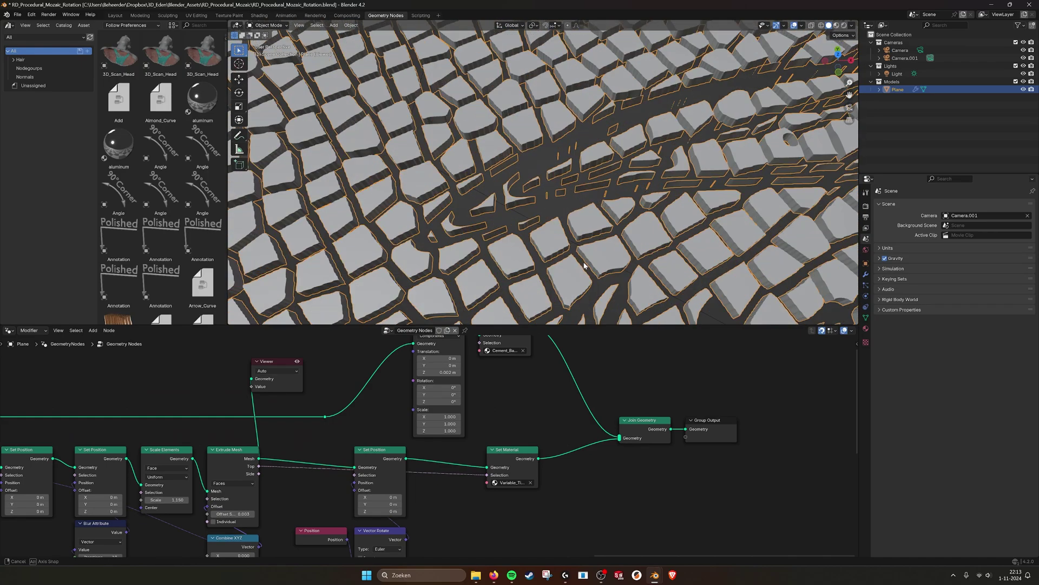
pyautogui.keyDown('shift'); pyautogui.scroll(1, 324, 378); pyautogui.keyUp('shift')
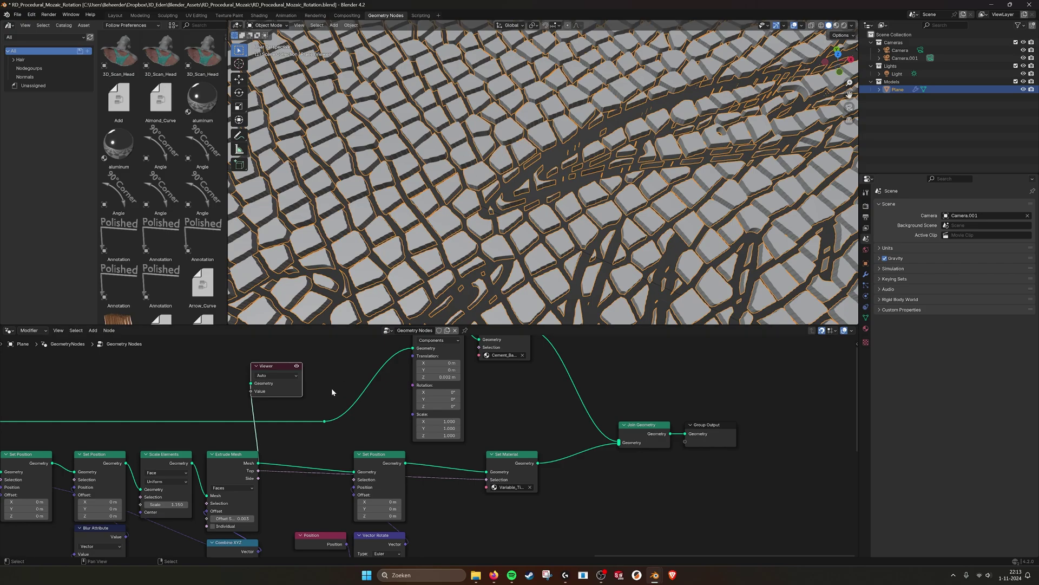
# Step: Place the Viewer below the Set Material node and connect the last Set Position node's output to it
pyautogui.click(279, 352)
pyautogui.moveTo(274, 369); pyautogui.dragTo(547, 529)
pyautogui.moveTo(547, 529); pyautogui.dragTo(485, 473, button='middle')
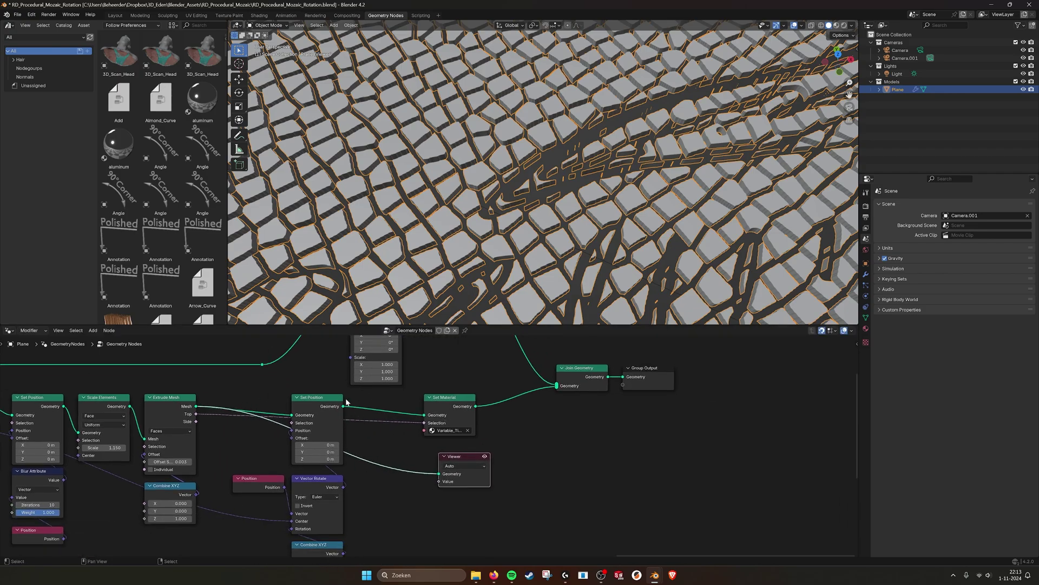
pyautogui.click(344, 407)
pyautogui.moveTo(343, 406); pyautogui.dragTo(397, 508)
# Step: Examine the tilt of the individual tiles from a low angle and across the whole fish
pyautogui.moveTo(474, 244); pyautogui.dragTo(458, 271)
pyautogui.moveTo(588, 223); pyautogui.dragTo(547, 181, button='middle')
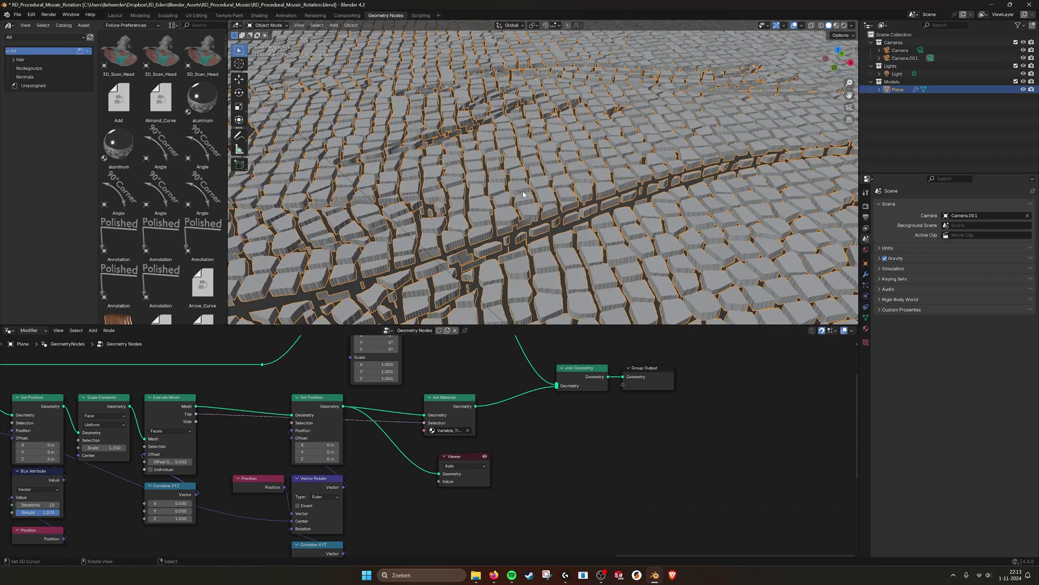
pyautogui.moveTo(524, 142); pyautogui.dragTo(520, 126, button='middle')
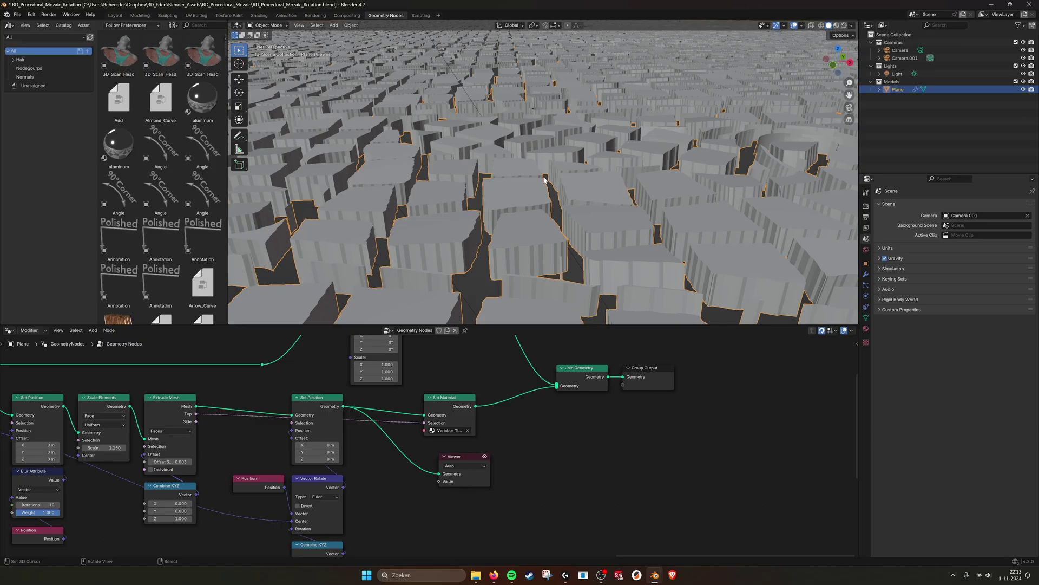
pyautogui.scroll(-6, 529, 70)
pyautogui.moveTo(529, 70); pyautogui.dragTo(534, 100, button='middle')
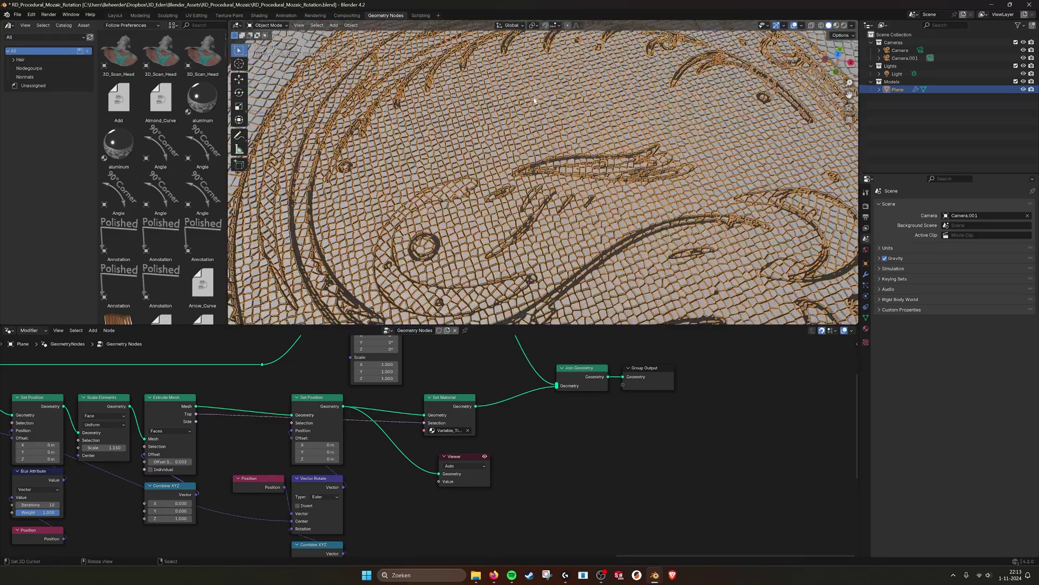
pyautogui.scroll(3, 586, 102)
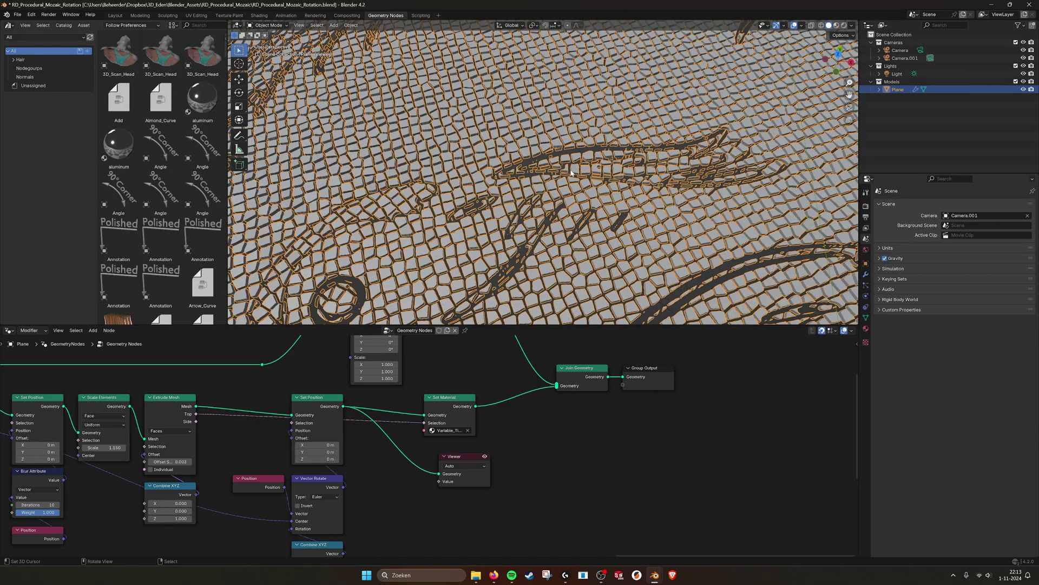
# Step: Inspect the Mesh Island, Random Value and Combine XYZ nodes that supply the tile rotation
pyautogui.moveTo(762, 555); pyautogui.dragTo(365, 518)
pyautogui.scroll(-5, 628, 497)
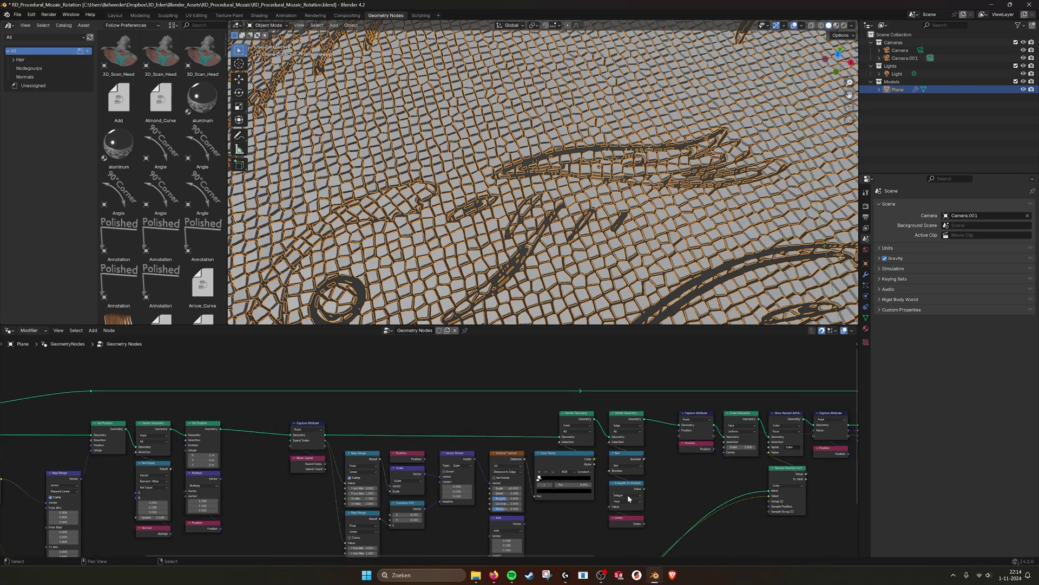
pyautogui.moveTo(702, 511); pyautogui.dragTo(404, 394, button='middle')
pyautogui.moveTo(698, 395); pyautogui.dragTo(283, 430, button='middle')
pyautogui.scroll(3, 422, 439)
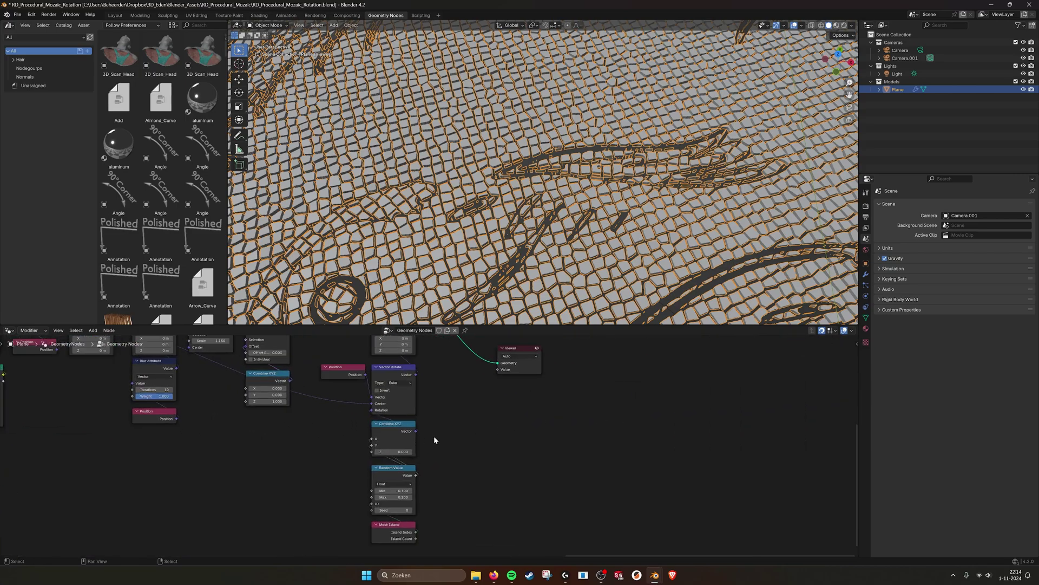
pyautogui.scroll(3, 447, 476)
pyautogui.moveTo(449, 486); pyautogui.dragTo(482, 439, button='middle')
pyautogui.scroll(1, 433, 444)
pyautogui.click(426, 414)
pyautogui.click(424, 510)
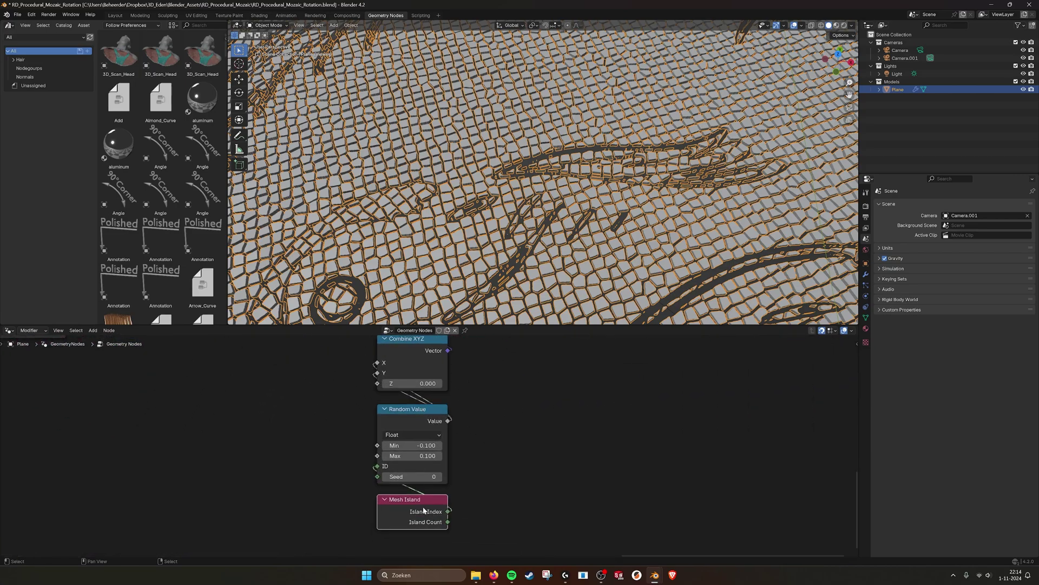
pyautogui.click(418, 410)
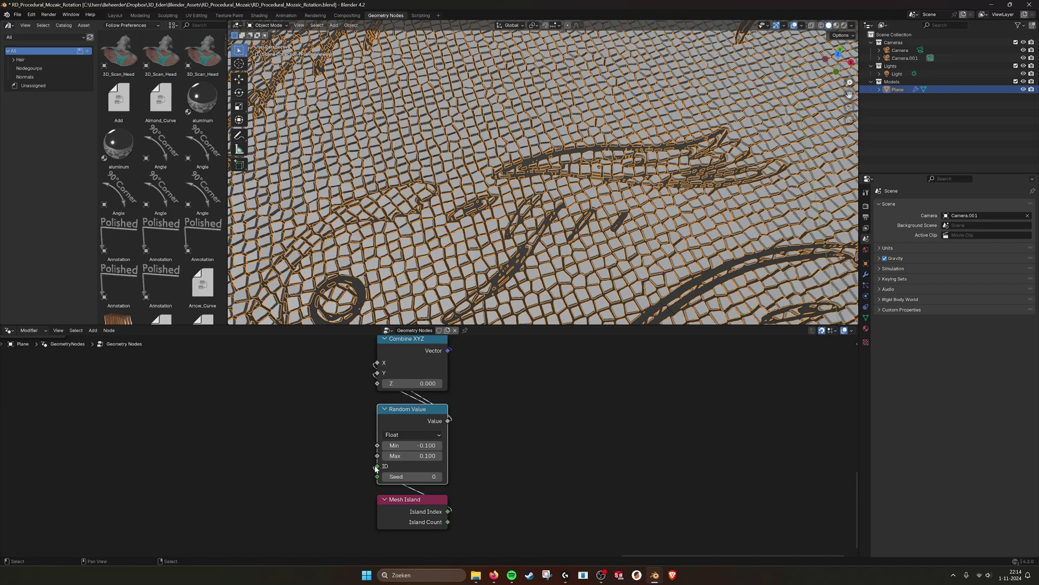
pyautogui.moveTo(476, 438); pyautogui.dragTo(467, 448, button='middle')
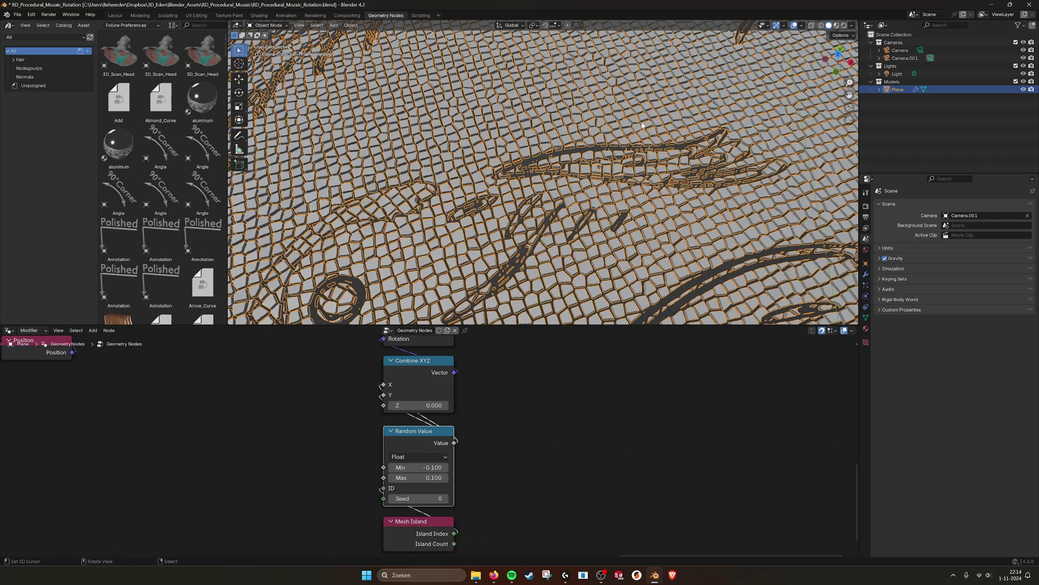
# Step: Trace the Vector Rotate node's Rotation, Center and Vector inputs back to the Combine XYZ, Capture Attribute and Position nodes
pyautogui.moveTo(518, 346); pyautogui.dragTo(518, 399, button='middle')
pyautogui.scroll(-1, 530, 359)
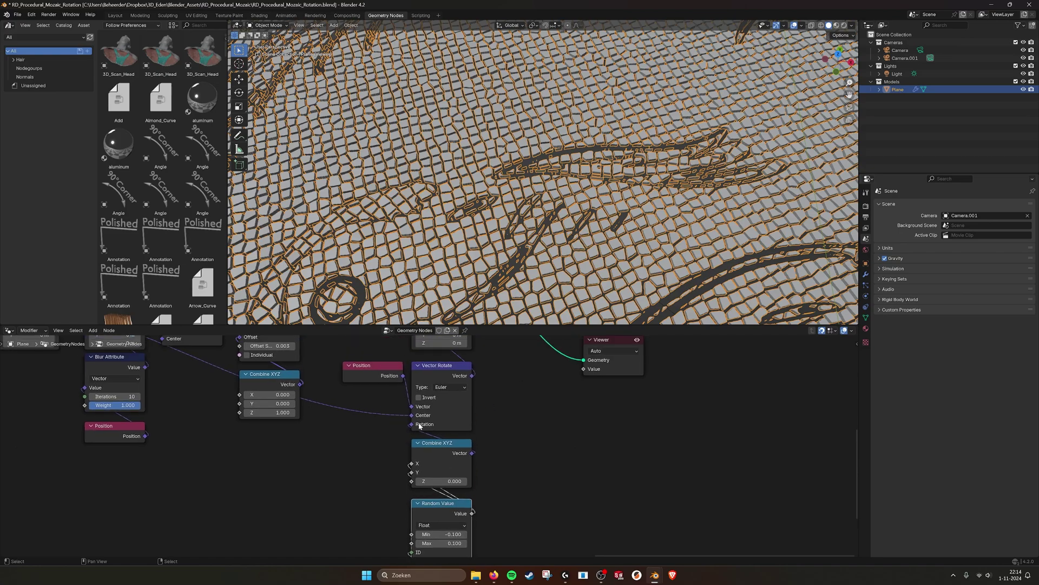
pyautogui.moveTo(374, 412); pyautogui.dragTo(484, 459, button='middle')
pyautogui.click(300, 369)
pyautogui.click(304, 431)
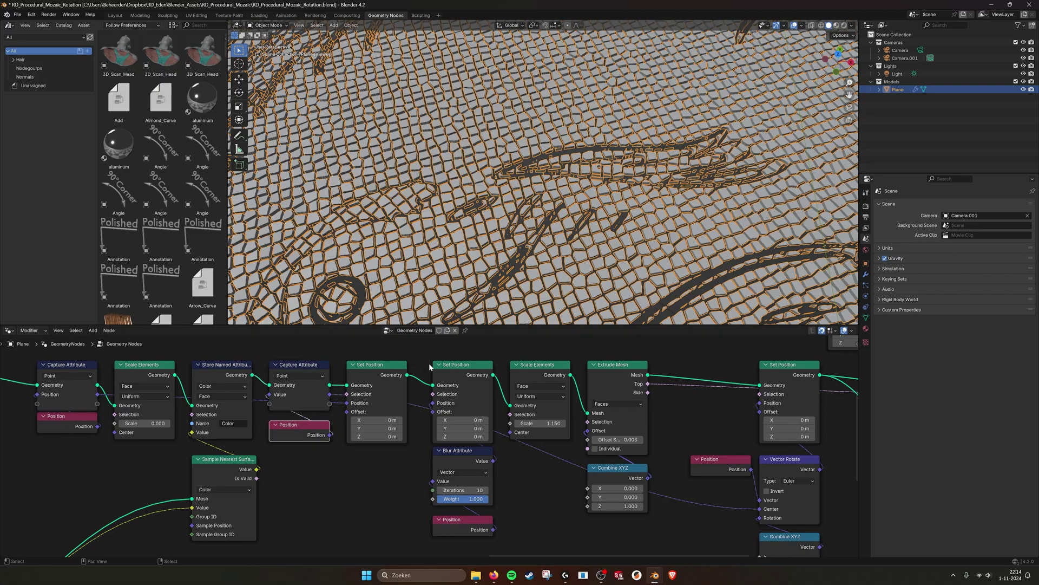
pyautogui.moveTo(612, 428); pyautogui.dragTo(444, 409, button='middle')
pyautogui.moveTo(628, 481); pyautogui.dragTo(512, 442, button='middle')
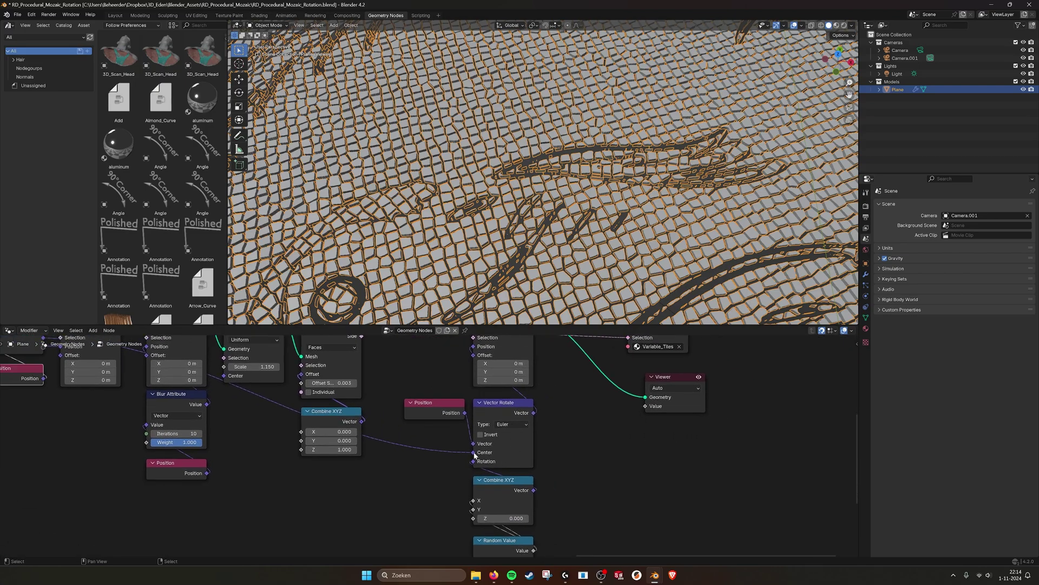
pyautogui.click(576, 427)
pyautogui.moveTo(580, 415); pyautogui.dragTo(572, 420, button='middle')
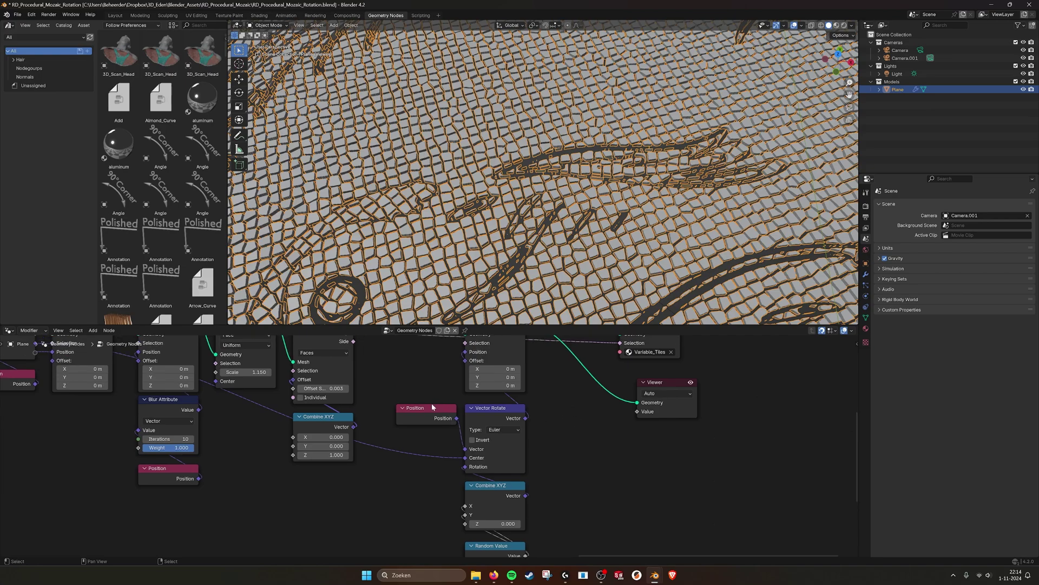
pyautogui.moveTo(457, 418); pyautogui.dragTo(465, 451)
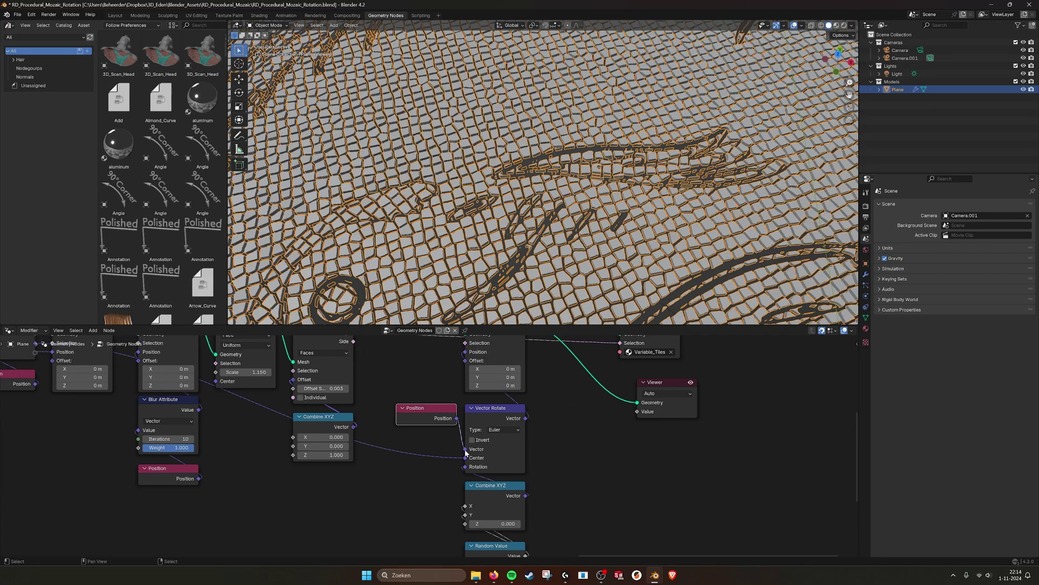
# Step: Mute the last Set Position node to compare the tiles without rotation, and undo the muting
pyautogui.scroll(-2, 644, 379)
pyautogui.moveTo(647, 371); pyautogui.dragTo(561, 459, button='middle')
pyautogui.click(442, 422)
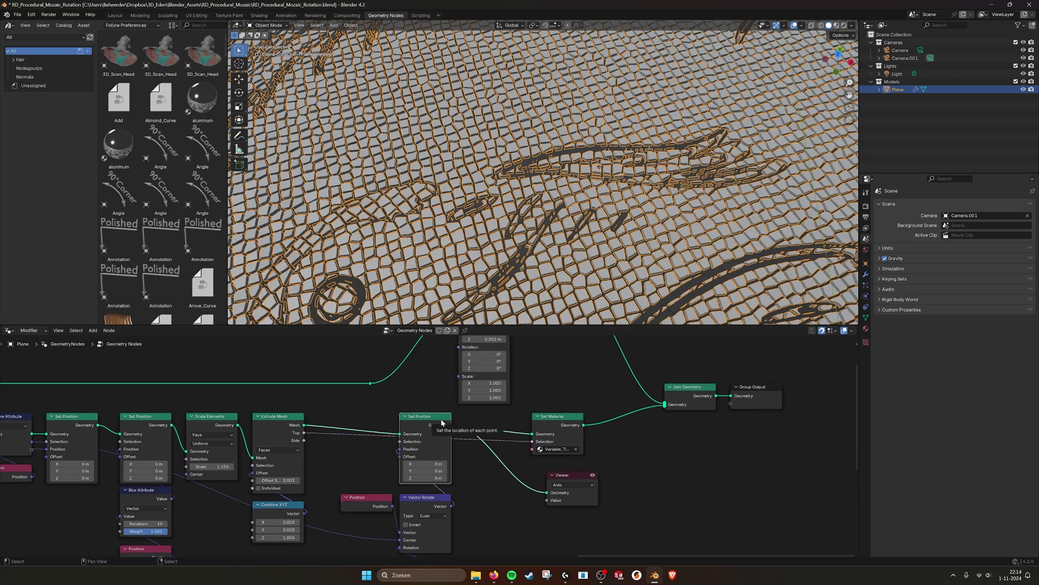
pyautogui.press('m')
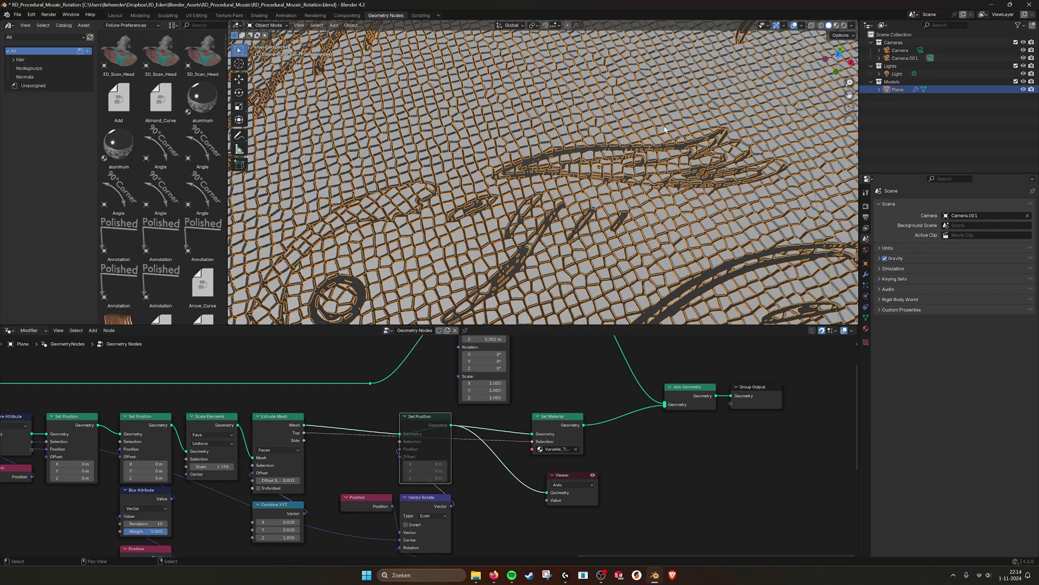
pyautogui.hotkey('ctrl', 'z')
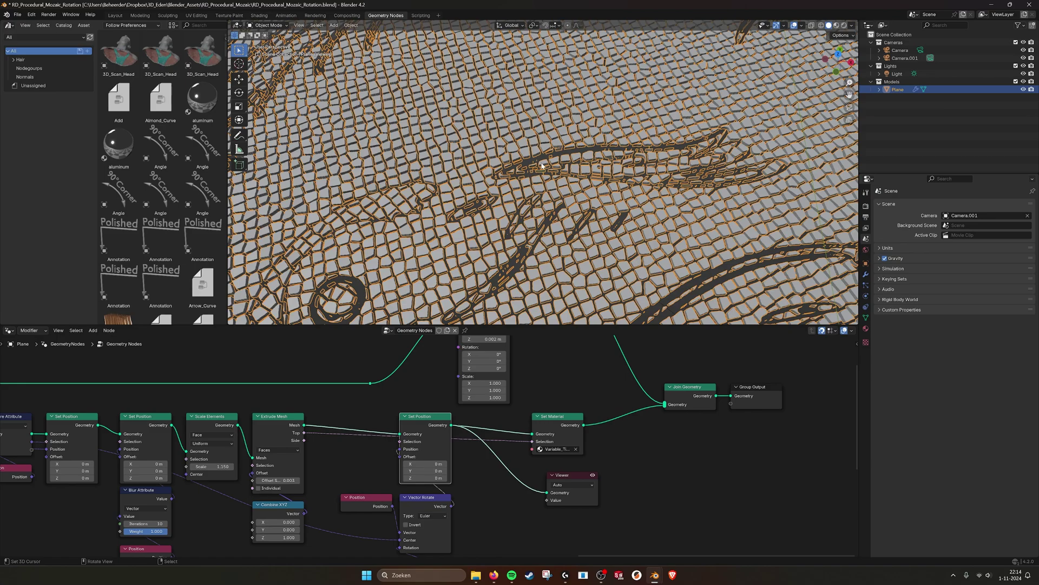
# Step: Turn off the Viewer node's preview to display the full mosaic with its cement base
pyautogui.moveTo(567, 425); pyautogui.dragTo(489, 432, button='middle')
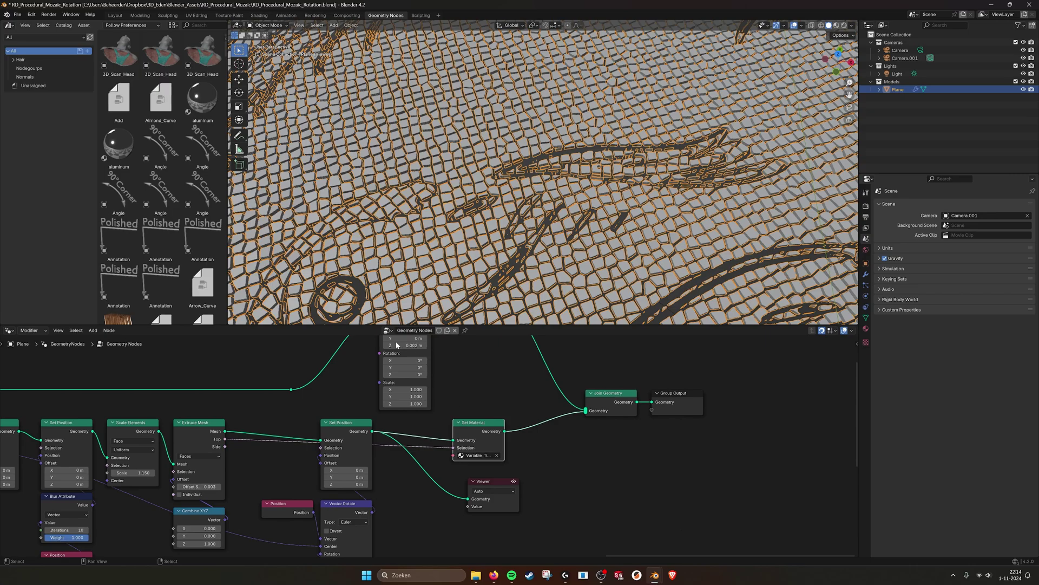
pyautogui.hotkey('ctrl', 'z')
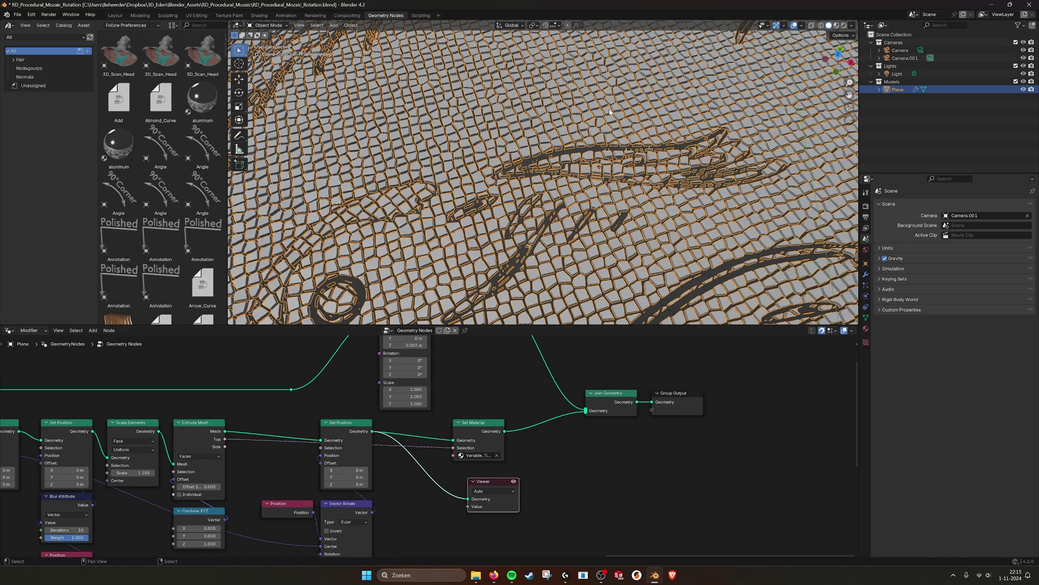
pyautogui.moveTo(404, 346); pyautogui.dragTo(417, 376, button='middle')
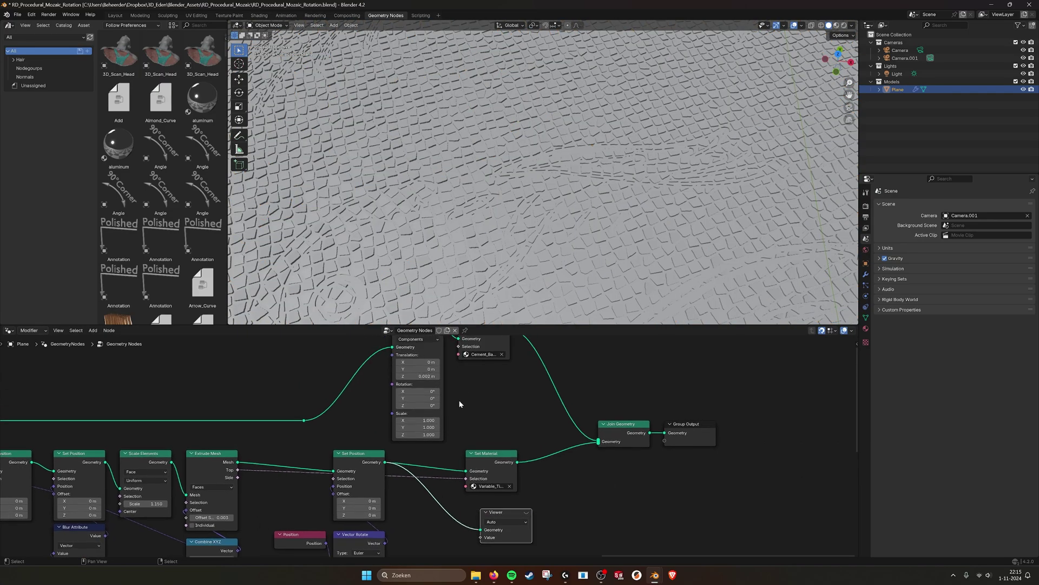
pyautogui.moveTo(529, 216)
pyautogui.mouseDown(button='middle')
pyautogui.moveTo(541, 196)
pyautogui.moveTo(515, 209)
pyautogui.mouseUp(button='middle')
pyautogui.scroll(-3, 541, 193)
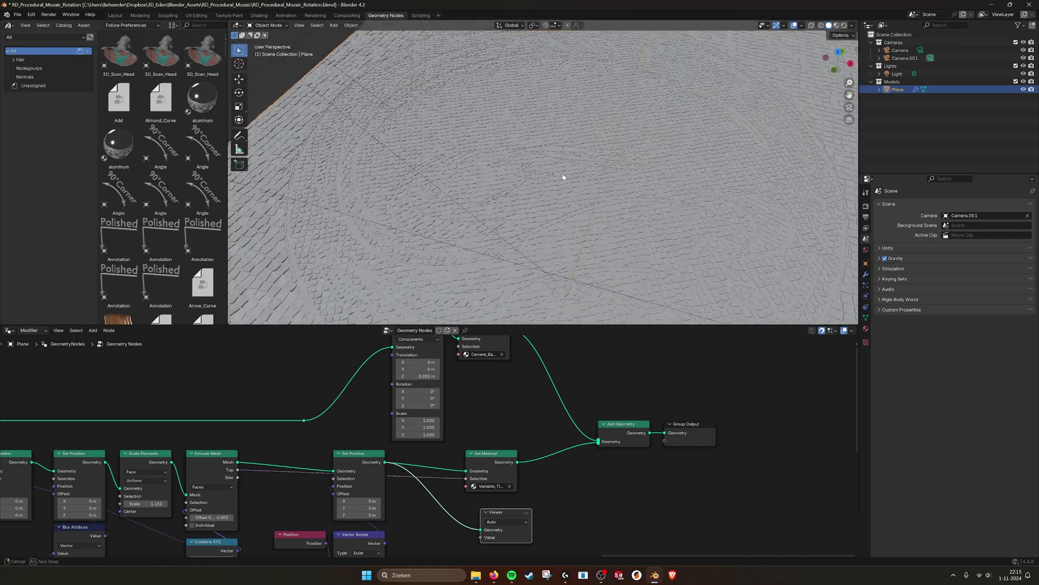
# Step: Show the mosaic in Material Preview shading and look at the coloured fish from above
pyautogui.click(837, 25)
pyautogui.moveTo(631, 178); pyautogui.dragTo(553, 199, button='middle')
pyautogui.scroll(-3, 604, 210)
pyautogui.scroll(3, 553, 198)
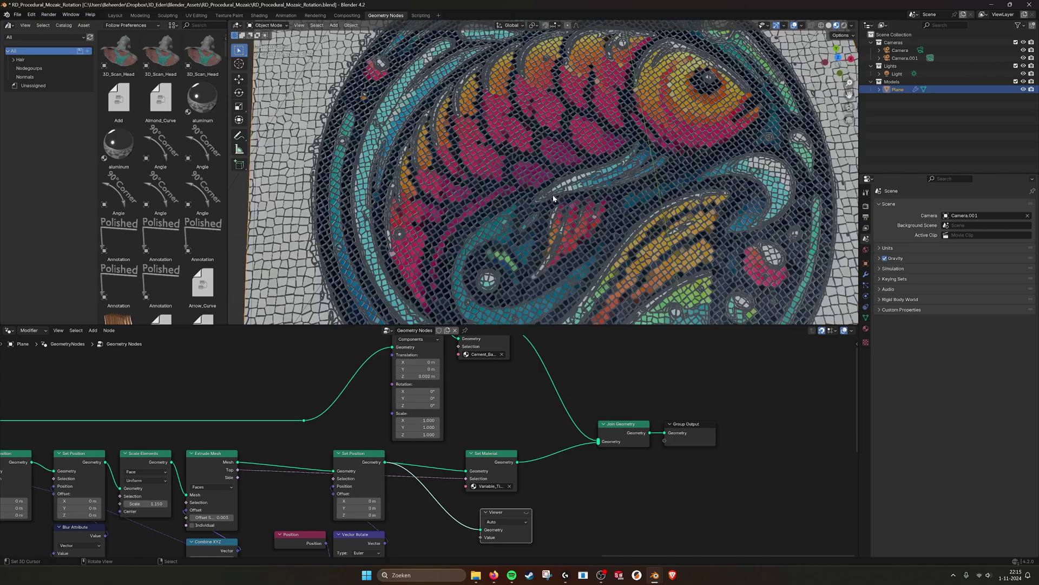
# Step: Find and select the Store Named Attribute node that stores the Color attribute per face
pyautogui.scroll(-3, 523, 378)
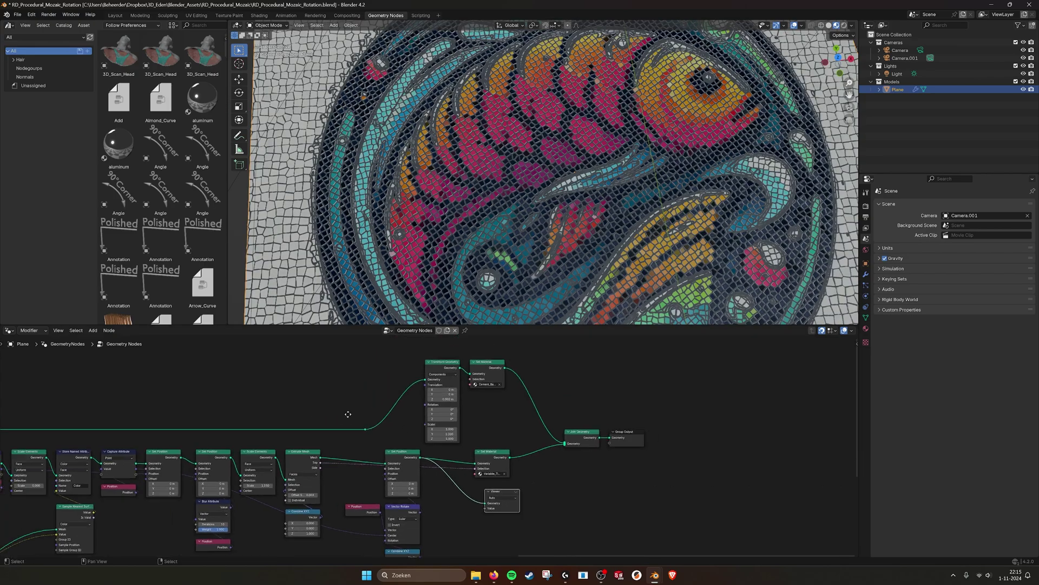
pyautogui.moveTo(665, 428); pyautogui.dragTo(557, 421, button='middle')
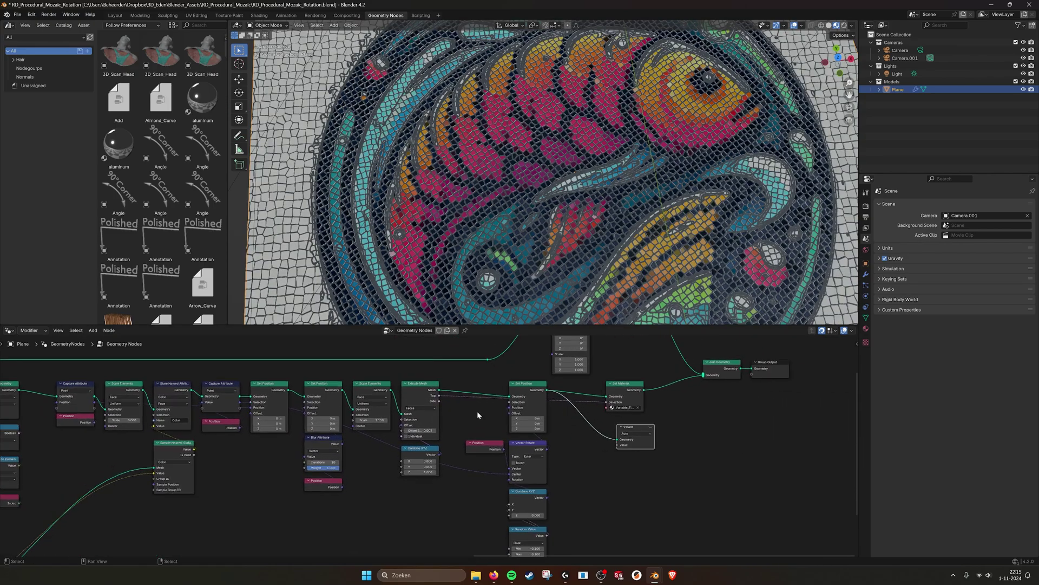
pyautogui.moveTo(479, 415); pyautogui.dragTo(671, 404, button='middle')
pyautogui.scroll(4, 413, 413)
pyautogui.moveTo(412, 424); pyautogui.dragTo(485, 439, button='middle')
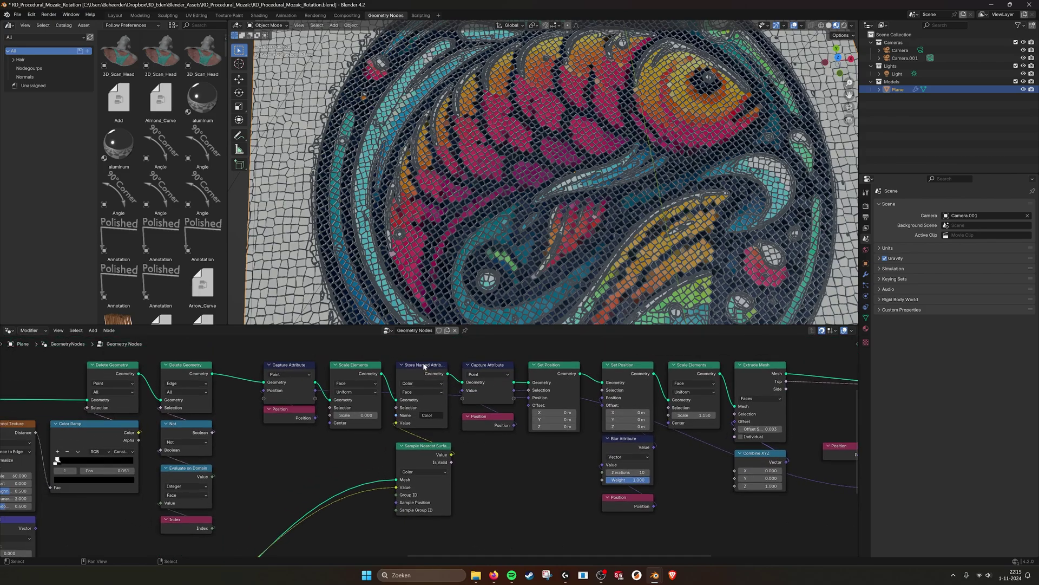
pyautogui.click(424, 365)
# Step: Go to the Shading workspace and set the shader type to Object to show the Variable_Tiles material
pyautogui.click(259, 16)
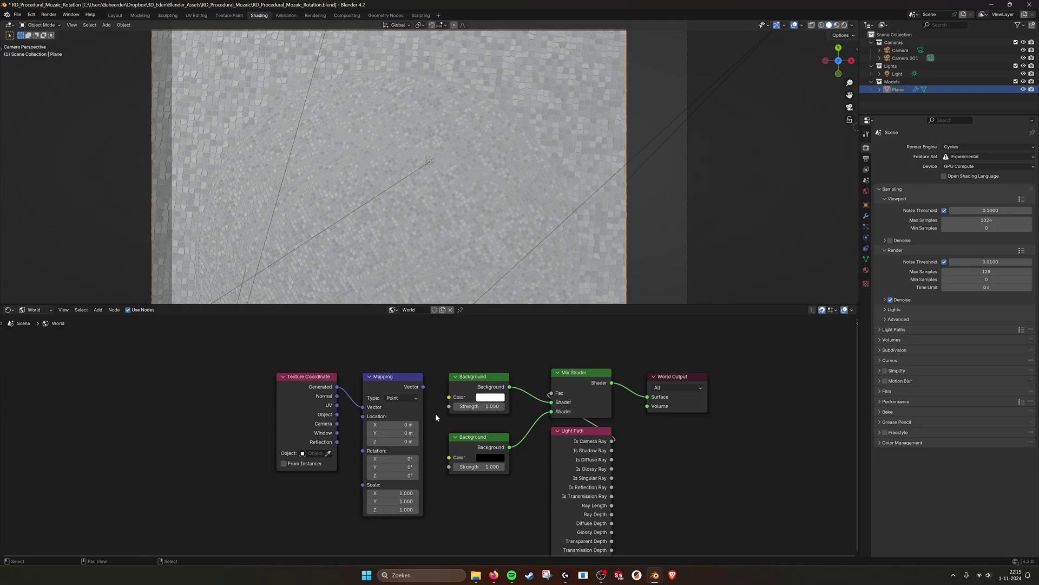
pyautogui.moveTo(470, 413); pyautogui.dragTo(397, 384, button='middle')
pyautogui.click(34, 310)
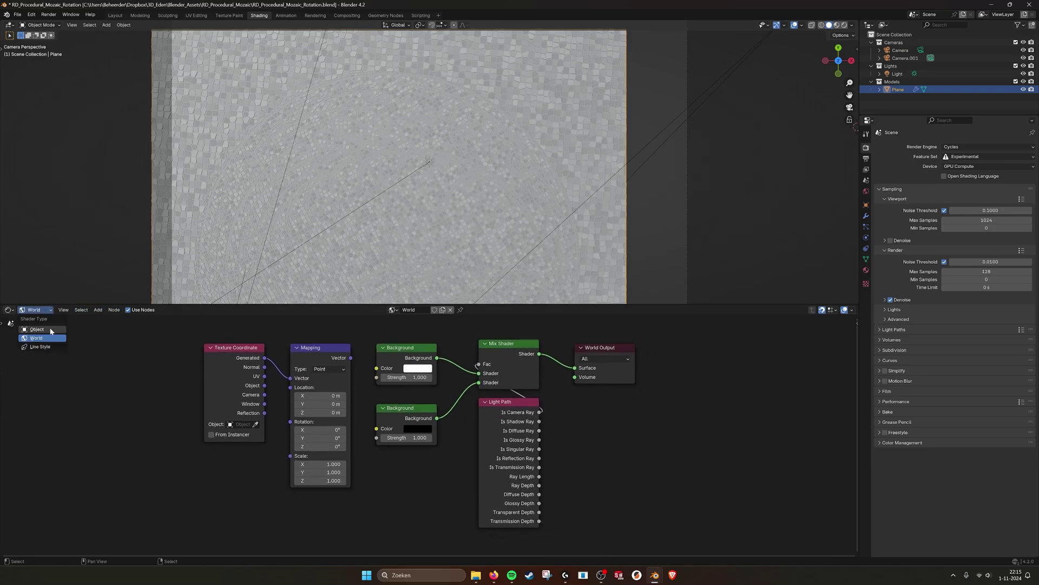
pyautogui.click(33, 328)
pyautogui.moveTo(481, 344); pyautogui.dragTo(463, 351, button='middle')
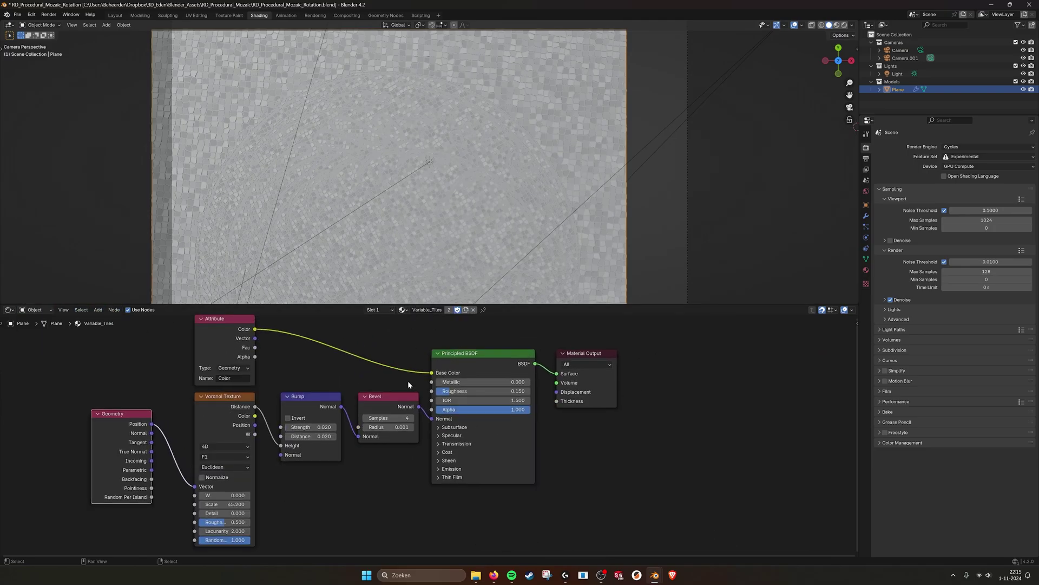
# Step: Inspect the Attribute node named Color that feeds the Principled BSDF's Base Color
pyautogui.moveTo(408, 382); pyautogui.dragTo(431, 395, button='middle')
pyautogui.scroll(2, 283, 373)
pyautogui.click(228, 318)
pyautogui.scroll(-1, 235, 347)
pyautogui.moveTo(244, 364); pyautogui.dragTo(276, 374, button='middle')
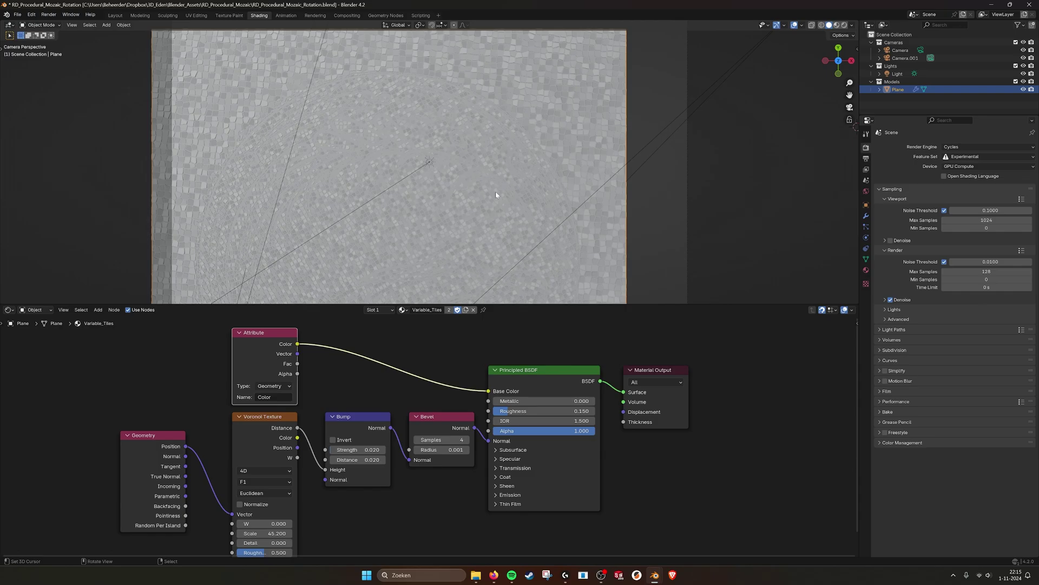
# Step: Show the mosaic in Material Preview shading in this workspace and examine the tile material up close
pyautogui.scroll(2, 376, 418)
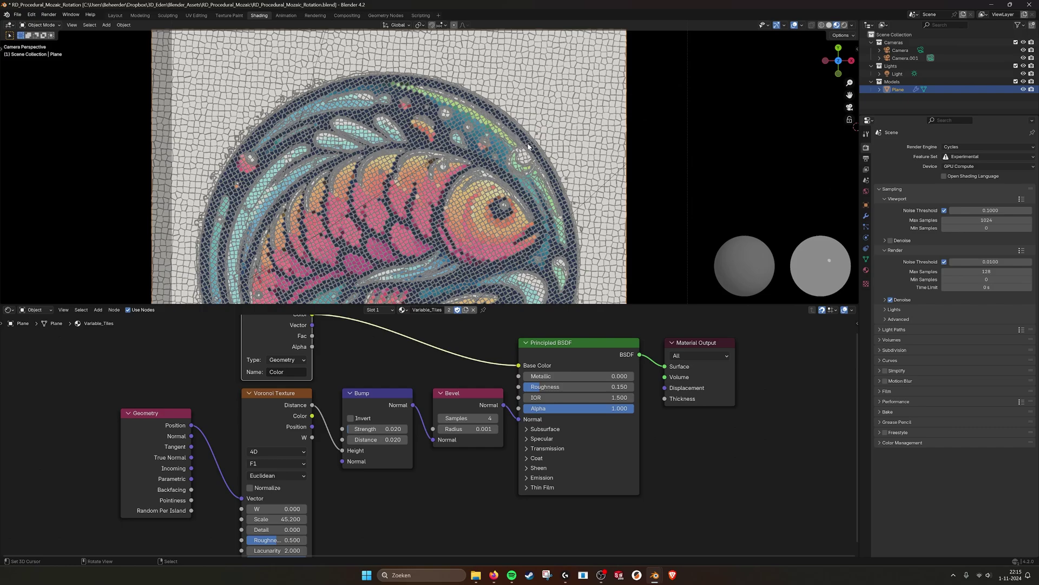
pyautogui.moveTo(522, 150); pyautogui.dragTo(494, 169, button='middle')
pyautogui.scroll(5, 496, 157)
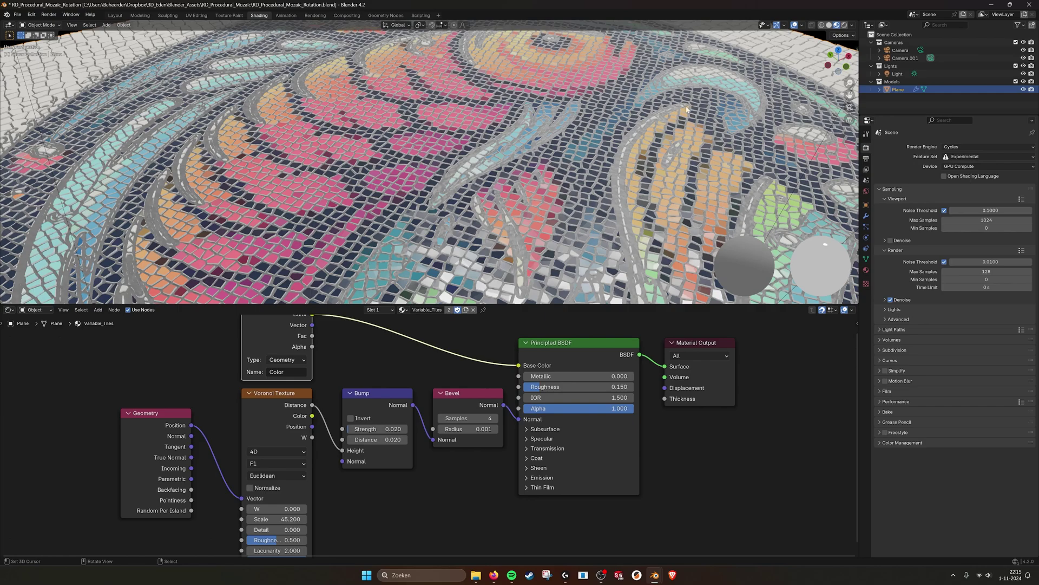
# Step: Compare the mosaic with the viewport's Scene Lights off and on again, and deselect the plane
pyautogui.click(852, 25)
pyautogui.click(827, 63)
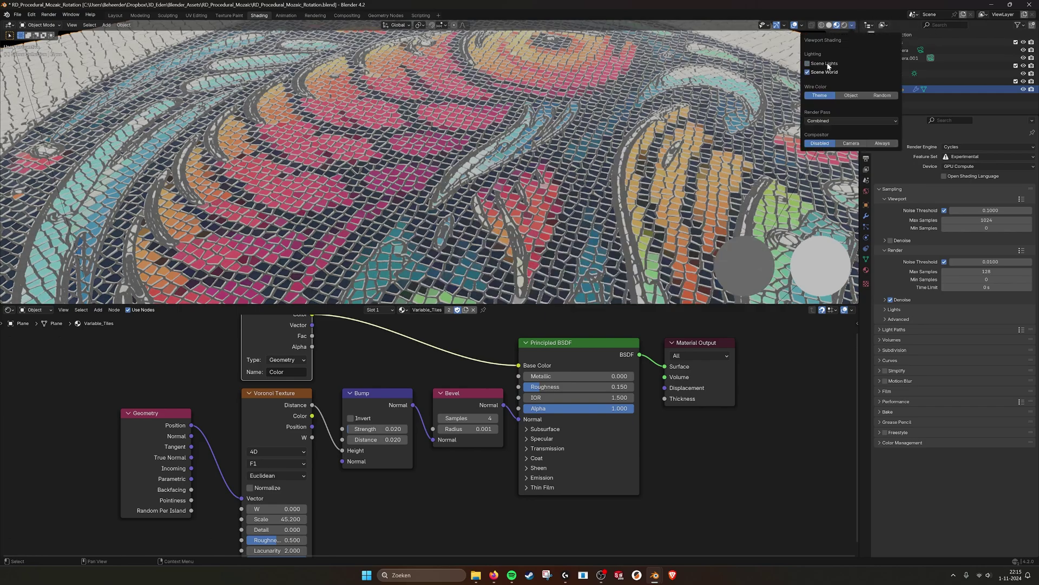
pyautogui.click(827, 63)
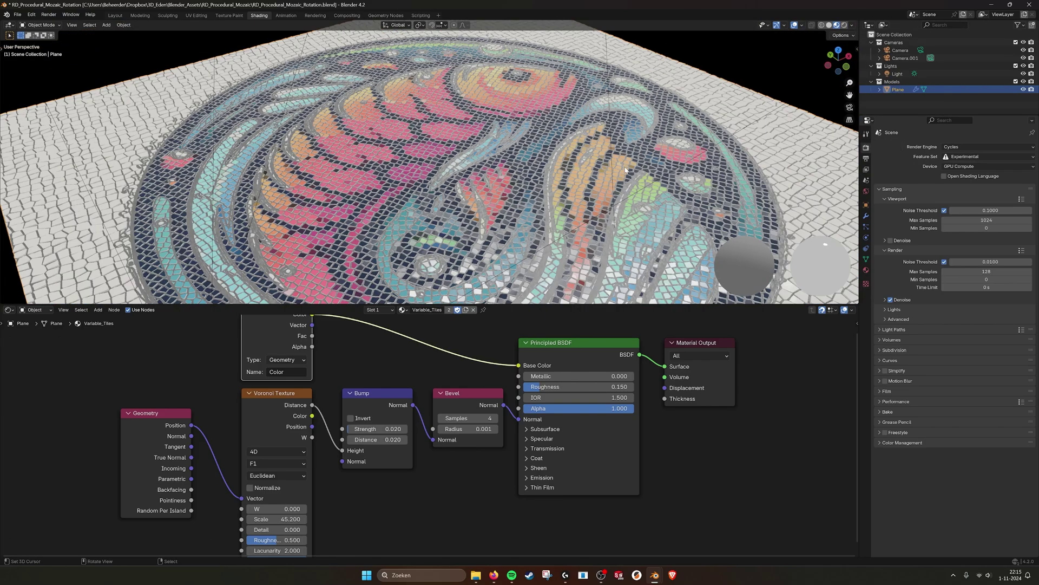
pyautogui.moveTo(626, 171); pyautogui.dragTo(502, 114, button='middle')
pyautogui.hotkey('alt', 'a')
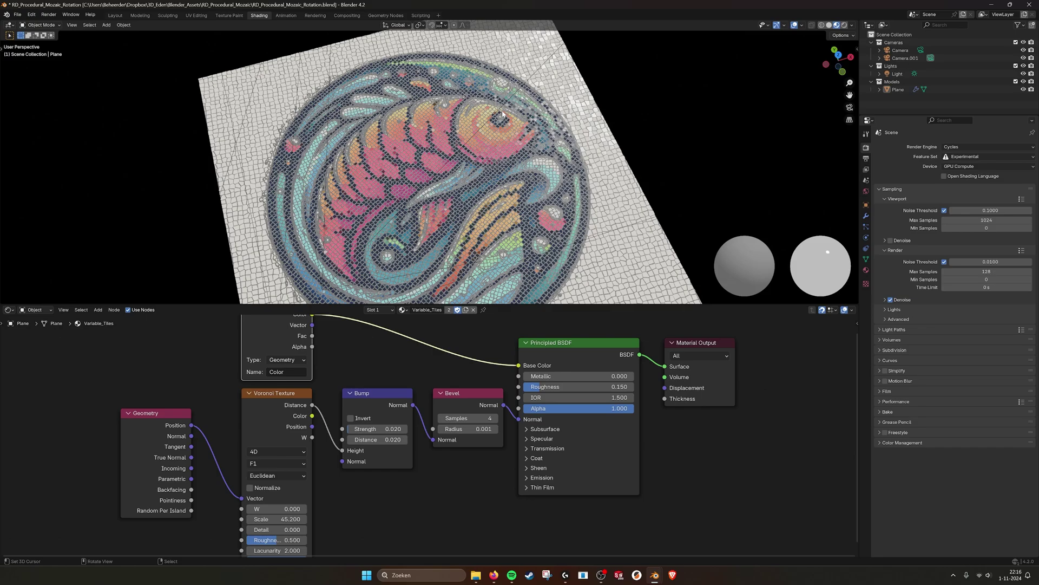
# Step: Return to the Geometry Nodes workspace and review the node tree back to the Group Input
pyautogui.click(385, 16)
pyautogui.moveTo(581, 448); pyautogui.dragTo(158, 500, button='middle')
pyautogui.moveTo(305, 490); pyautogui.dragTo(508, 339, button='middle')
pyautogui.moveTo(149, 369); pyautogui.dragTo(482, 388, button='middle')
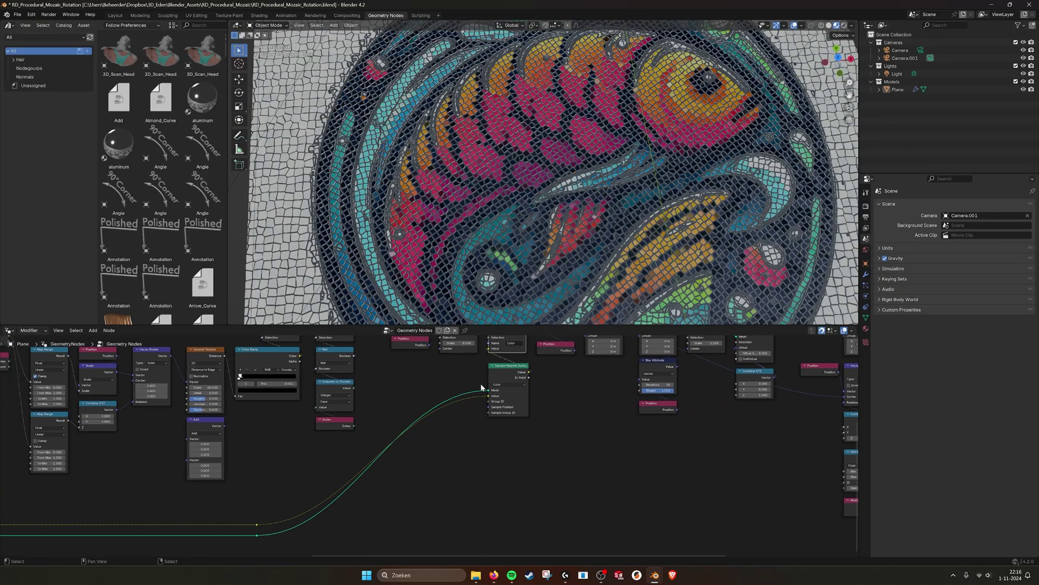
pyautogui.moveTo(188, 405); pyautogui.dragTo(443, 392, button='middle')
pyautogui.moveTo(216, 408); pyautogui.dragTo(470, 455, button='middle')
pyautogui.scroll(-3, 454, 454)
pyautogui.moveTo(408, 453); pyautogui.dragTo(438, 451, button='middle')
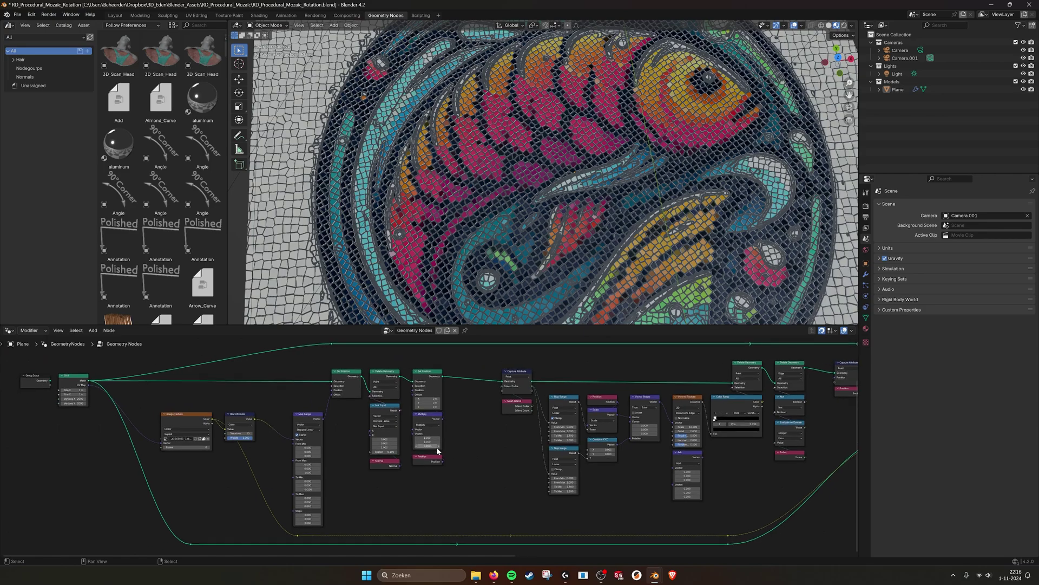
pyautogui.moveTo(565, 575)
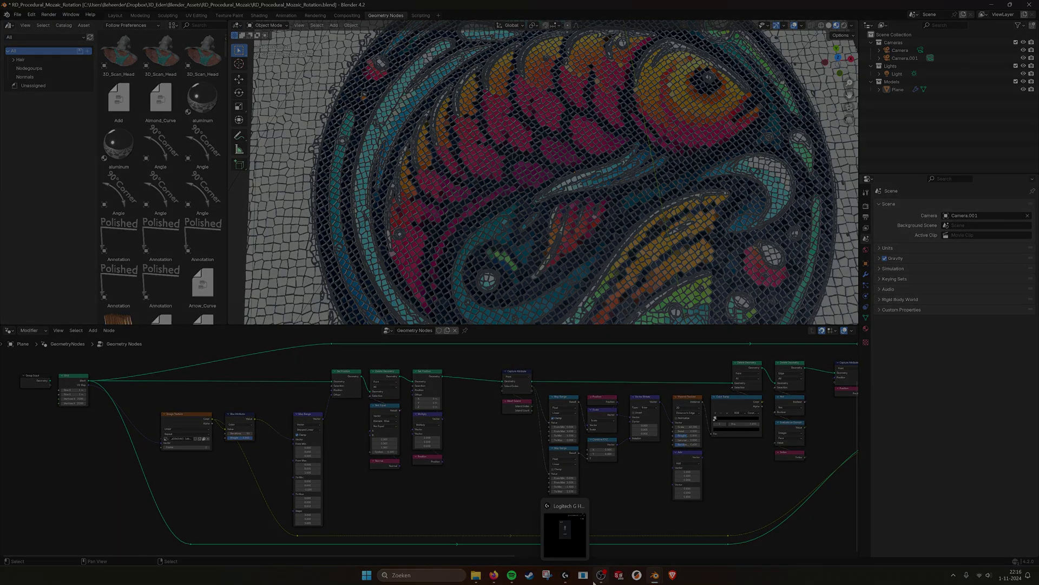